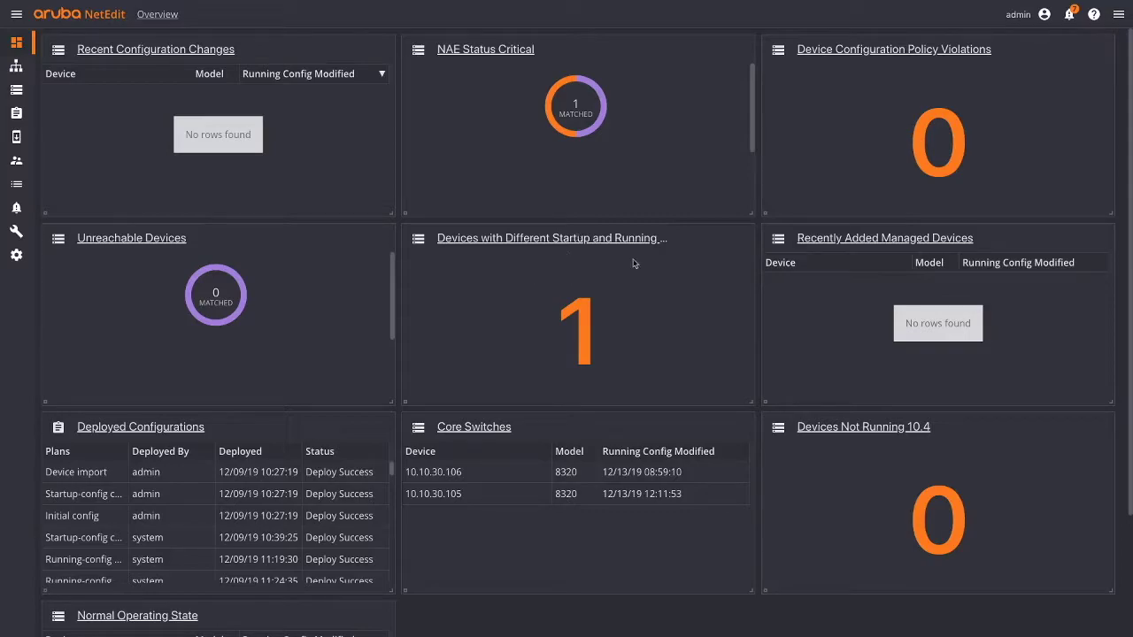
- In the dashboard tile list, toggle Core Switches off and back on, then begin adding a tile
click(1118, 15)
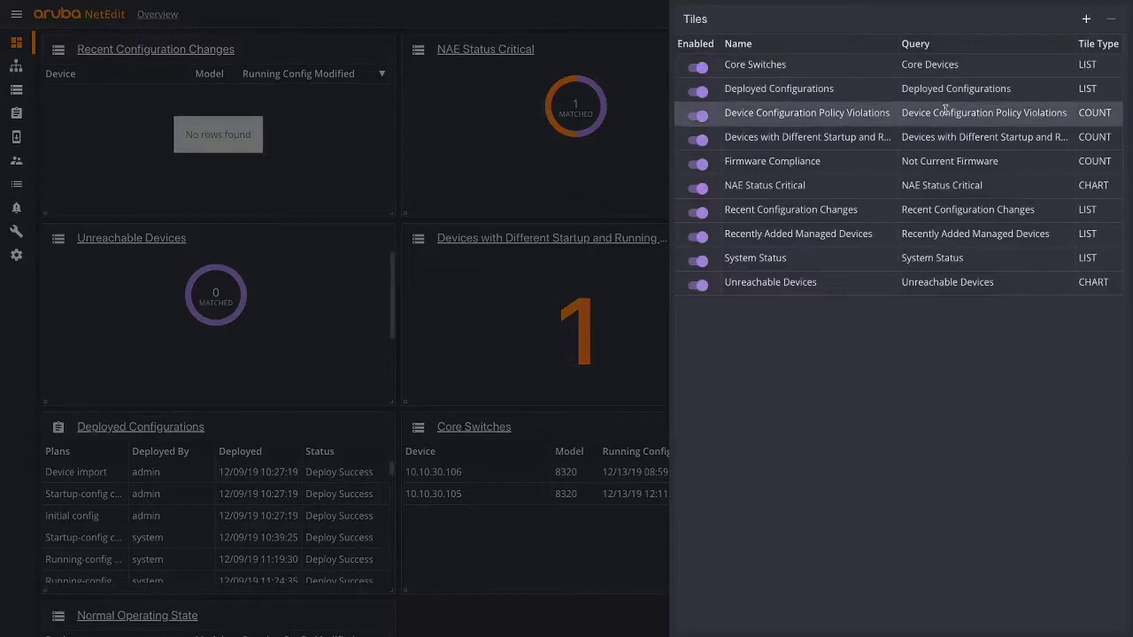
click(701, 68)
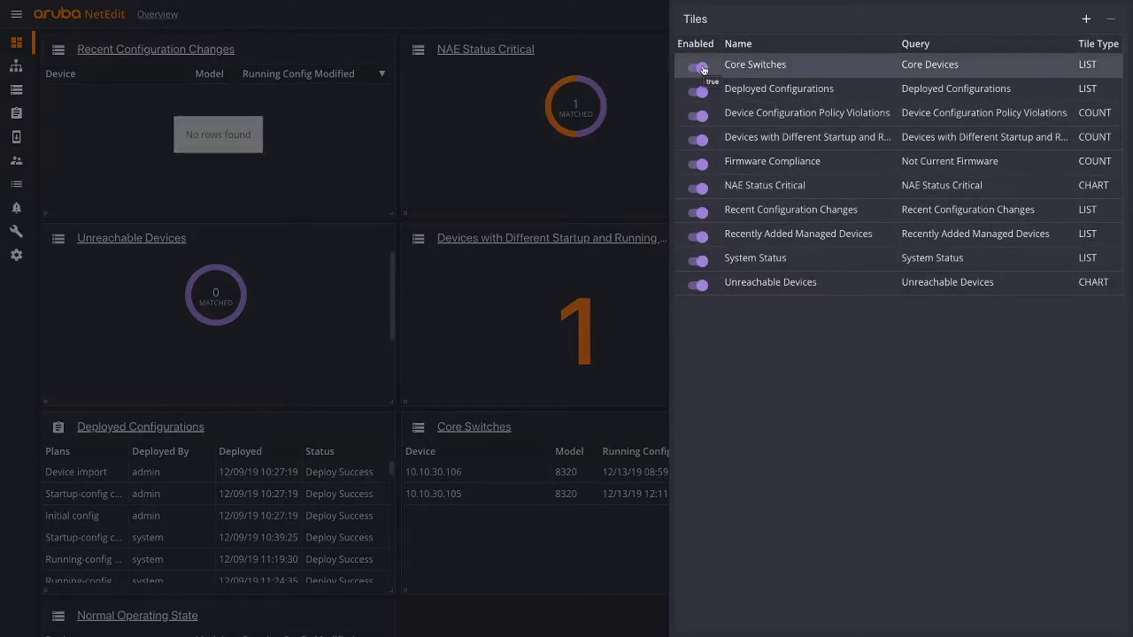
click(702, 70)
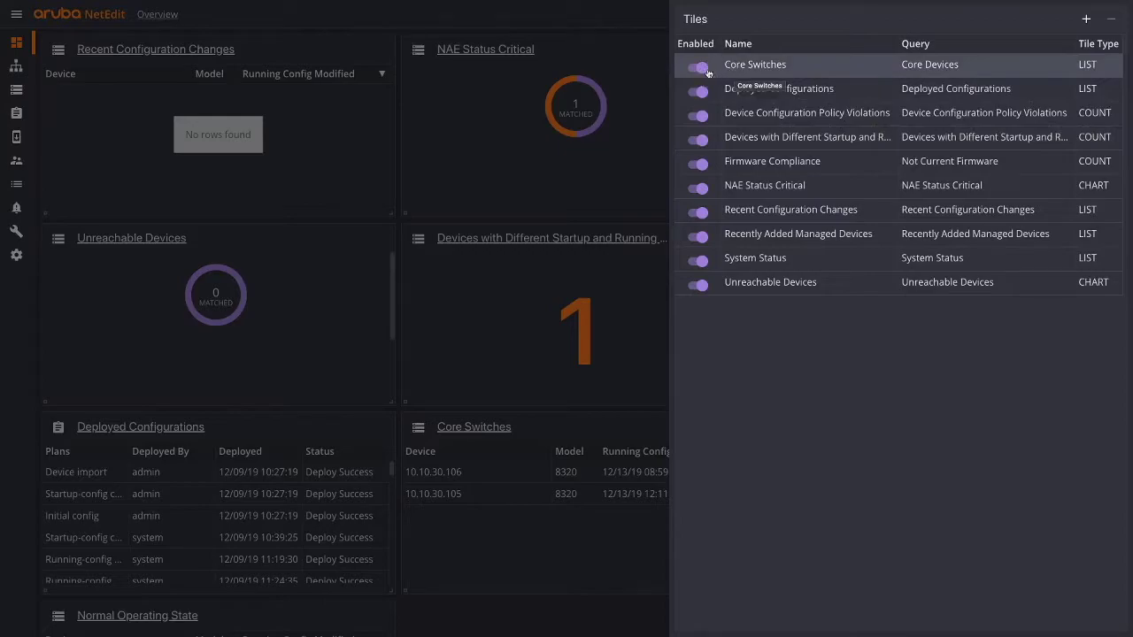
click(698, 70)
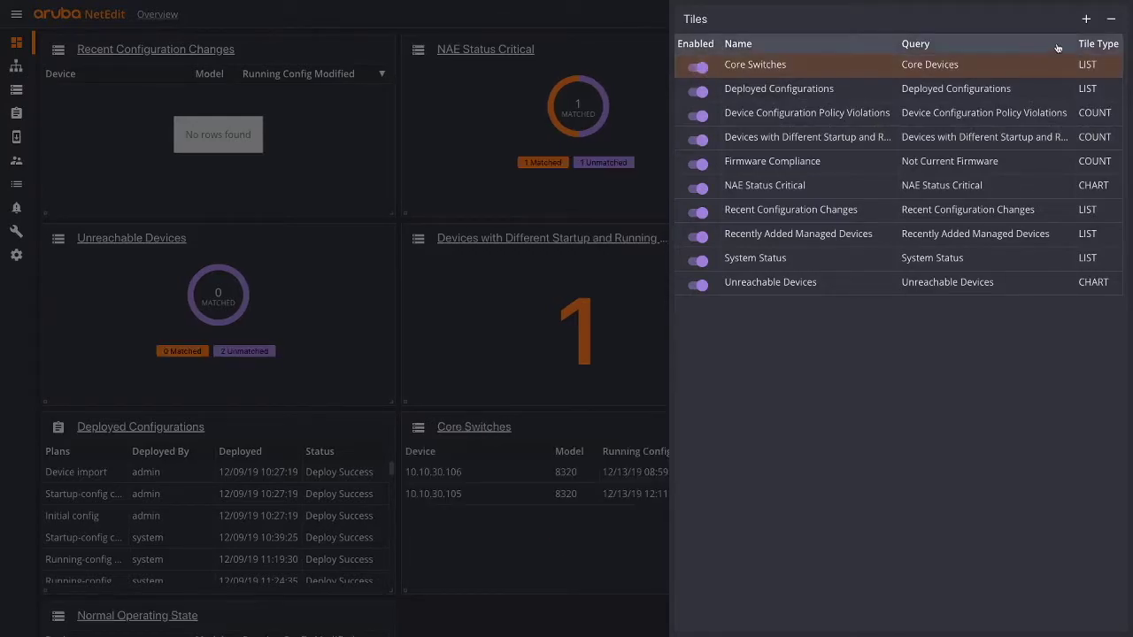
click(1086, 19)
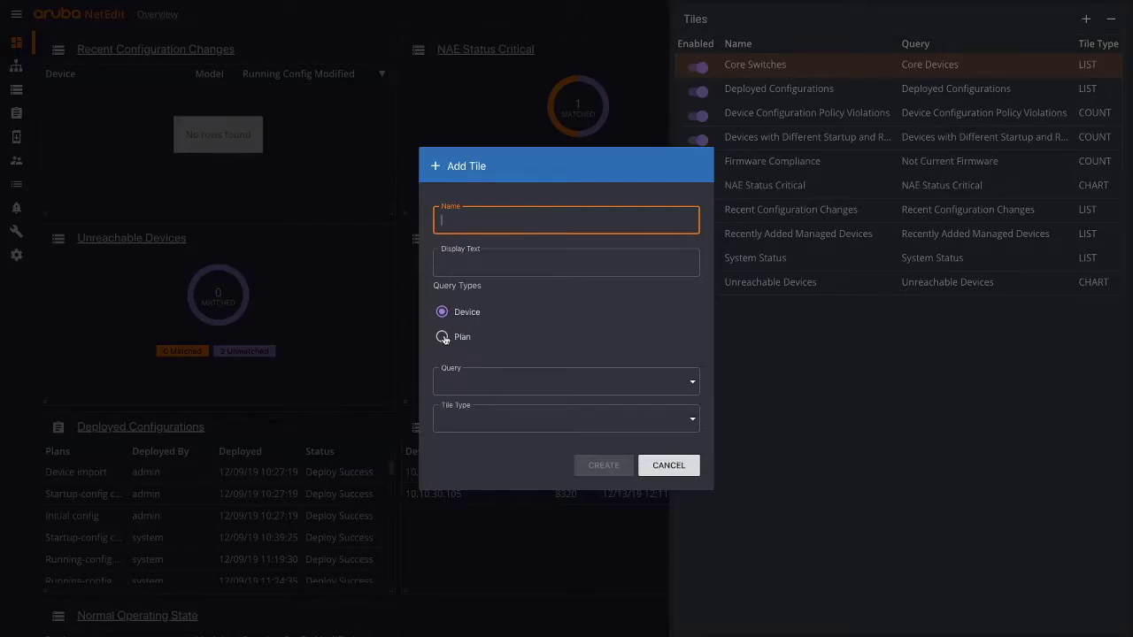
- Create a LIST device tile named 'System Status OK' using the System Status (status:OK) query
click(442, 337)
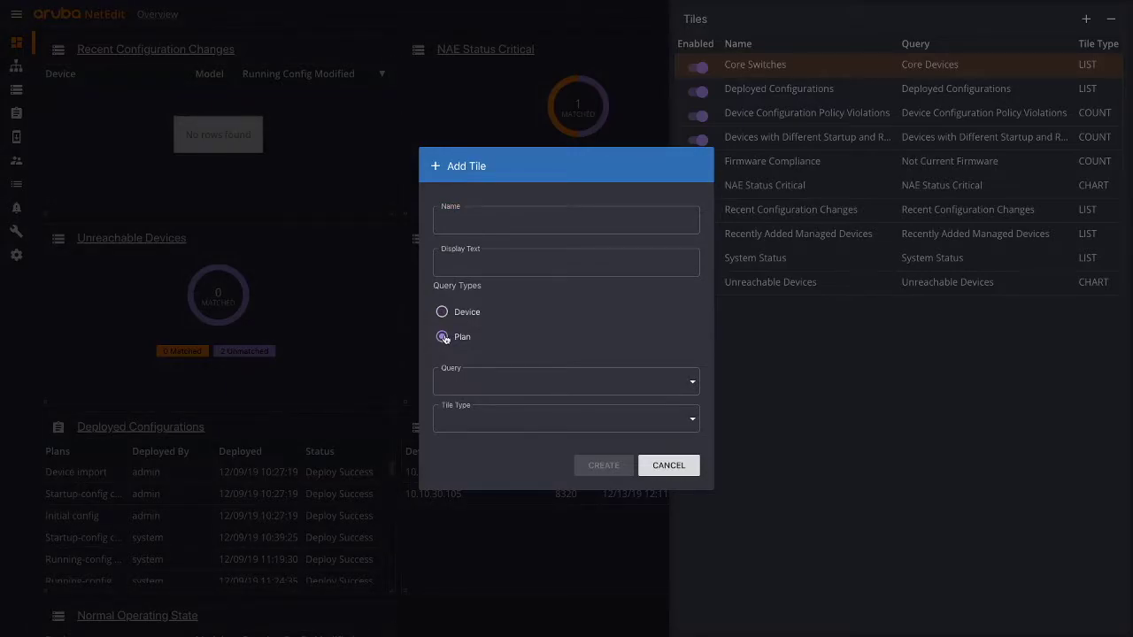
click(440, 311)
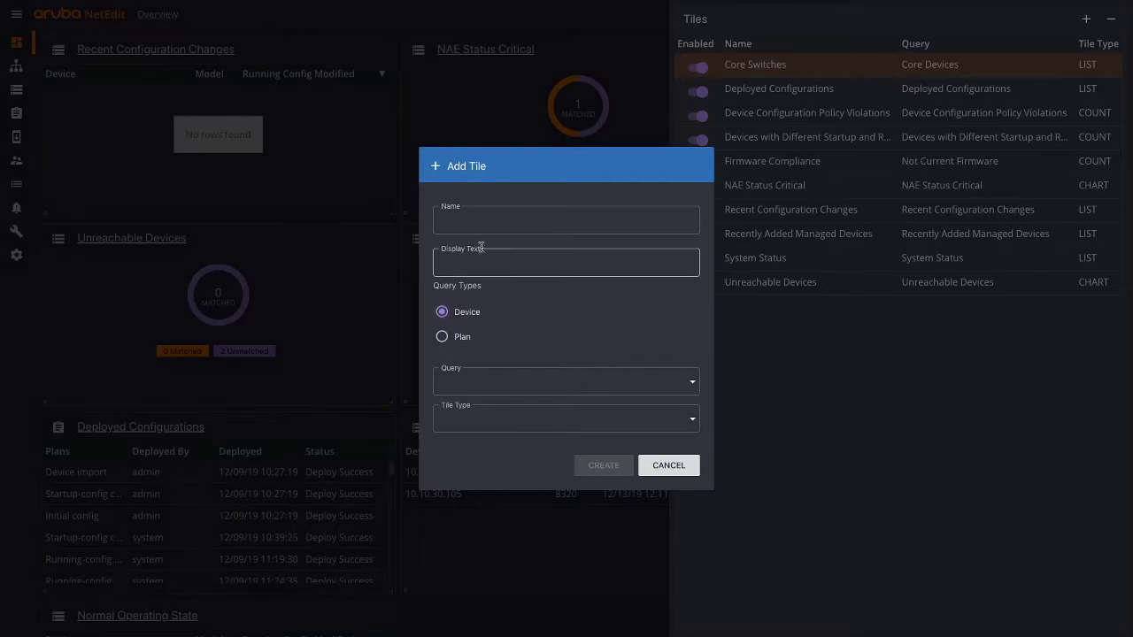
click(484, 228)
text(Sy)
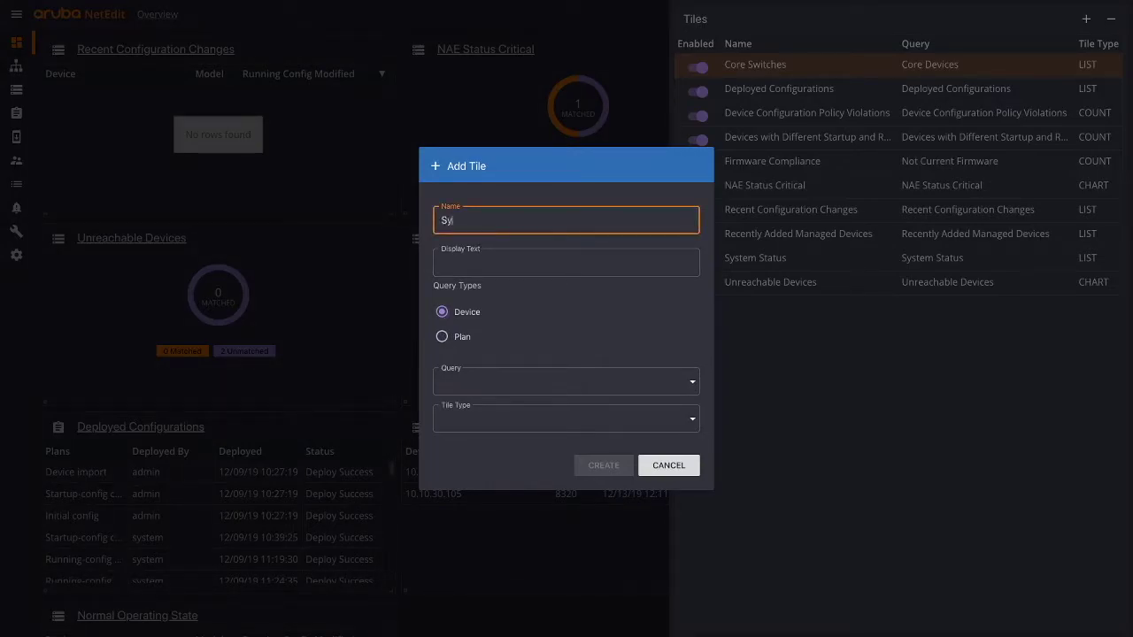
text(stem Status OK)
click(599, 266)
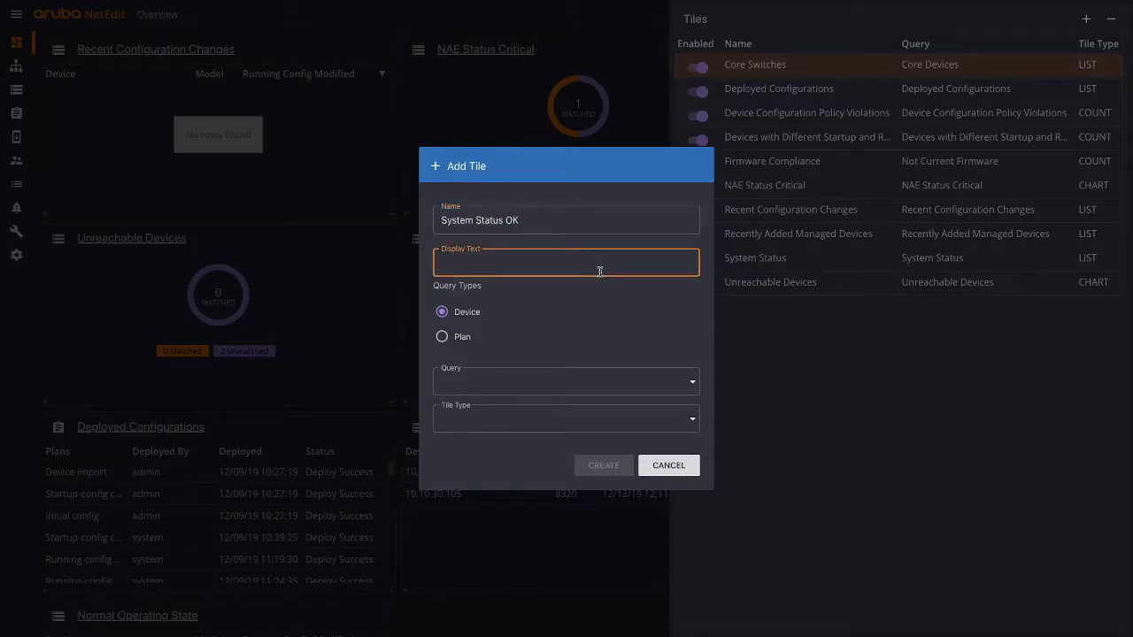
text(System Status OK)
click(622, 386)
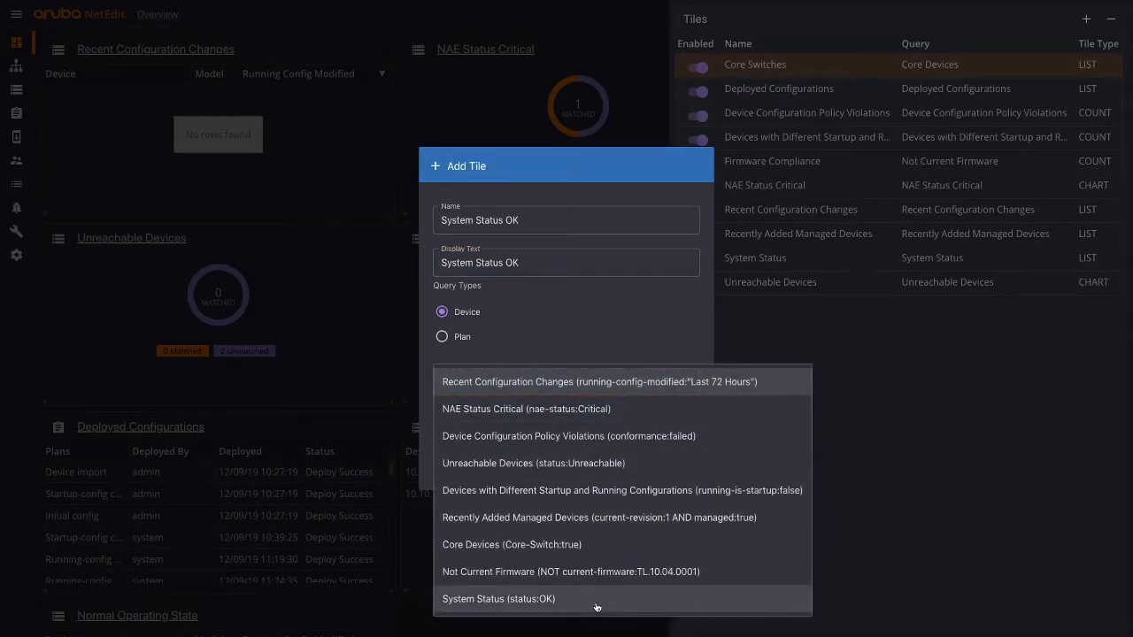
click(598, 608)
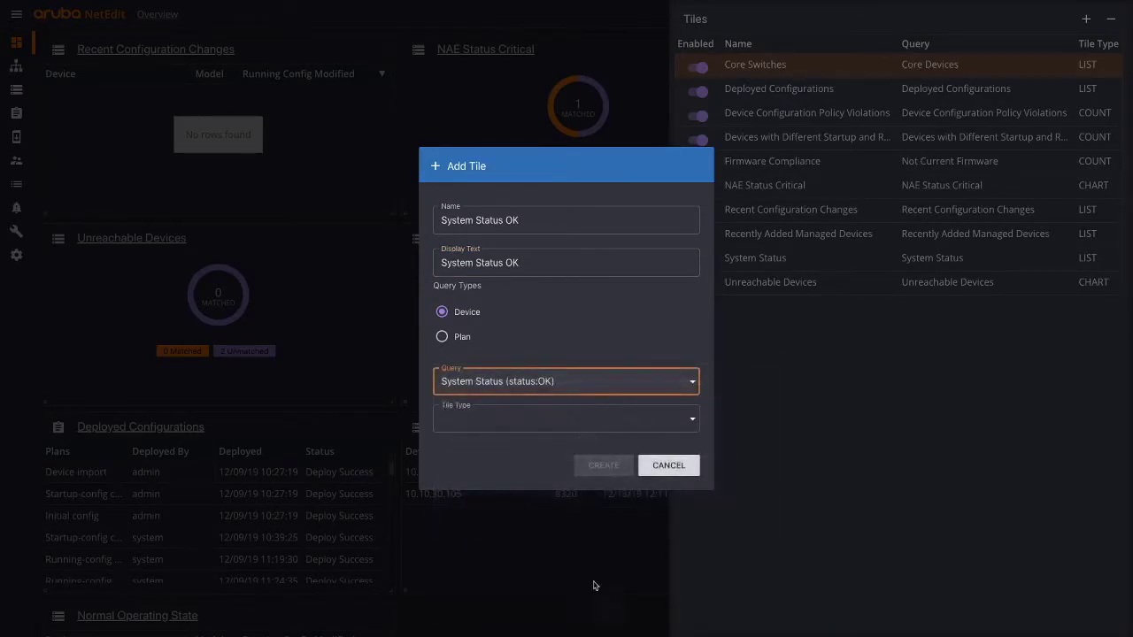
click(546, 423)
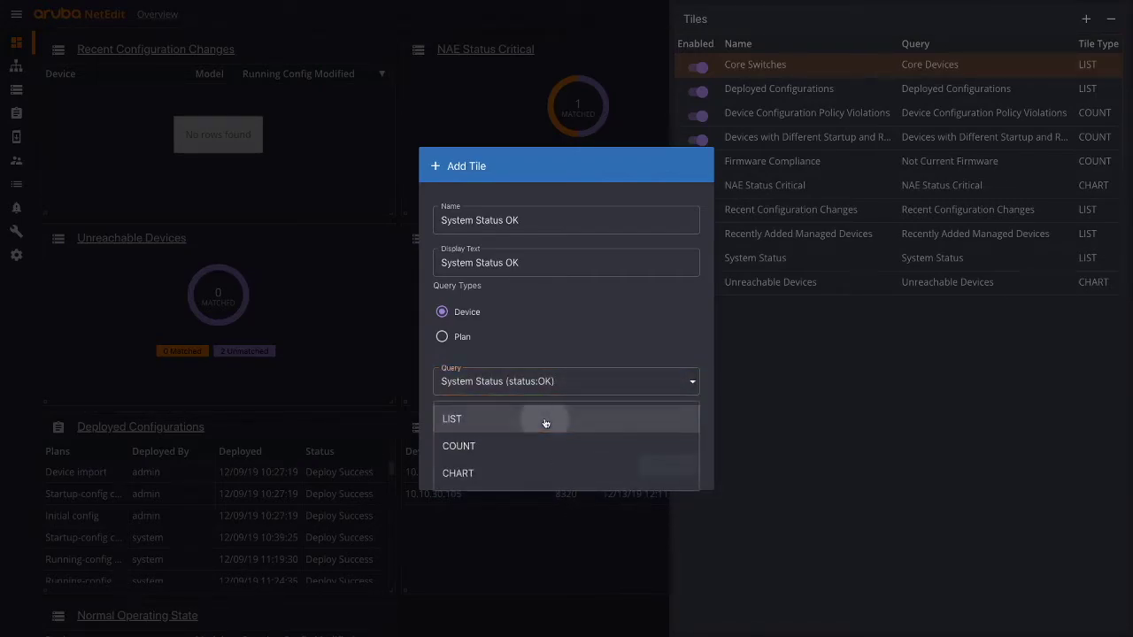
click(545, 423)
click(584, 464)
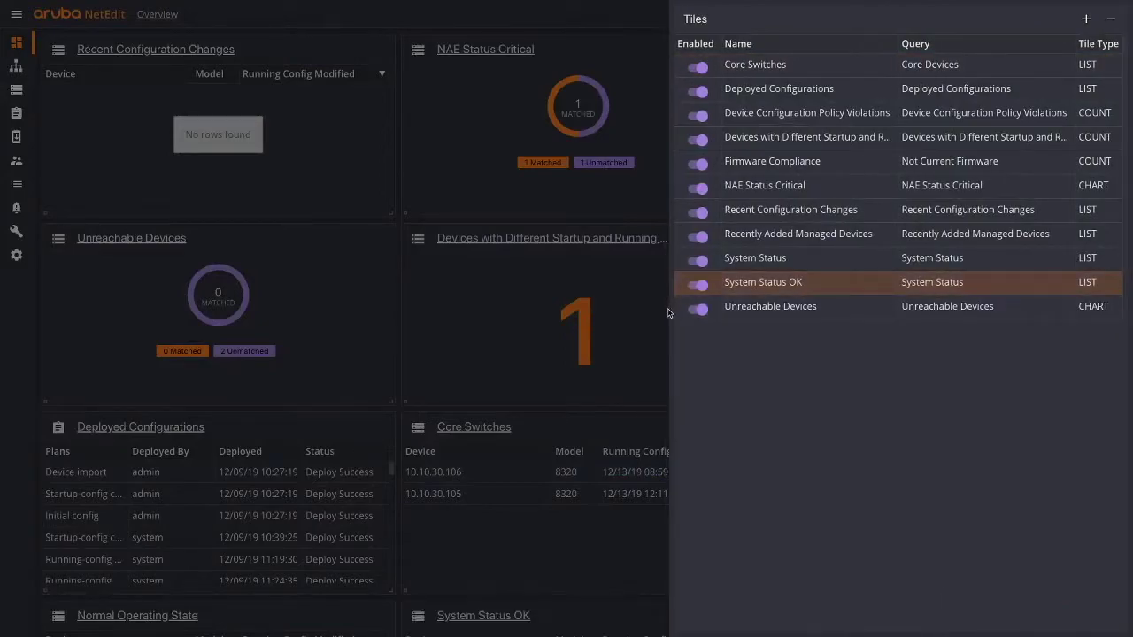
click(670, 315)
- Drag the Startup/Running difference tile to the top row and stretch NAE Status Critical to two columns
scroll(660, 345, down, 3)
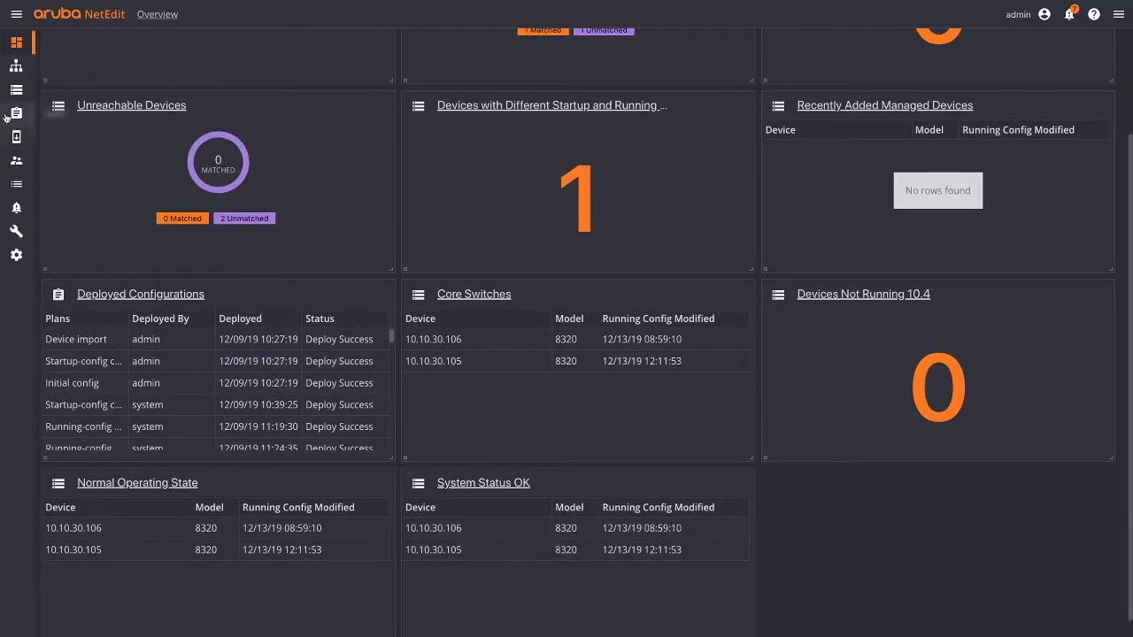
click(15, 89)
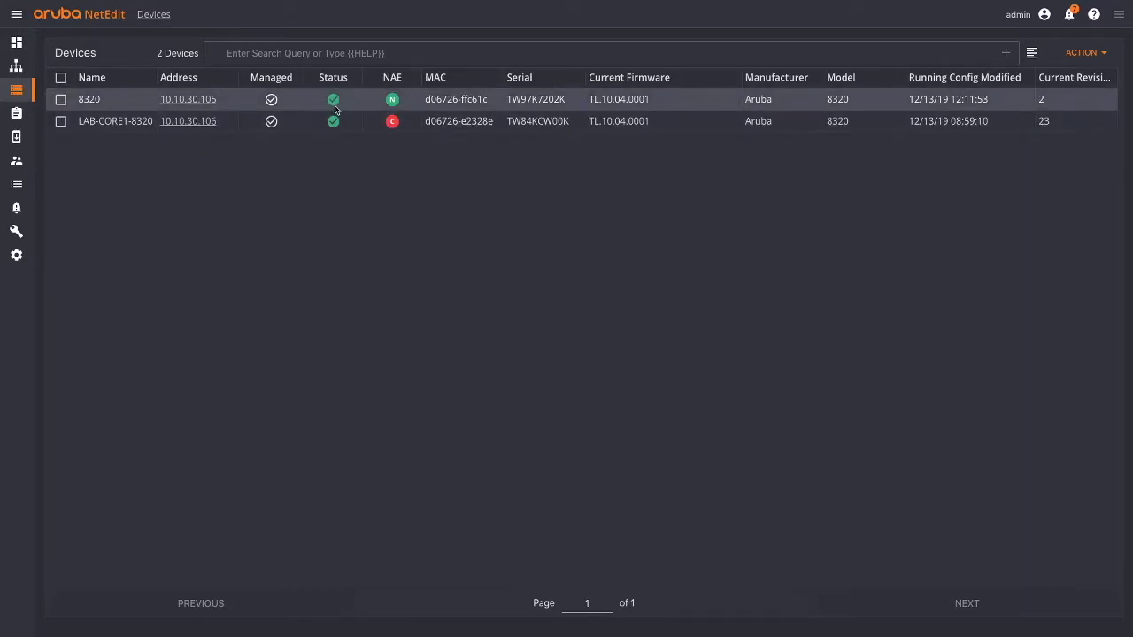
click(16, 43)
scroll(427, 441, down, 2)
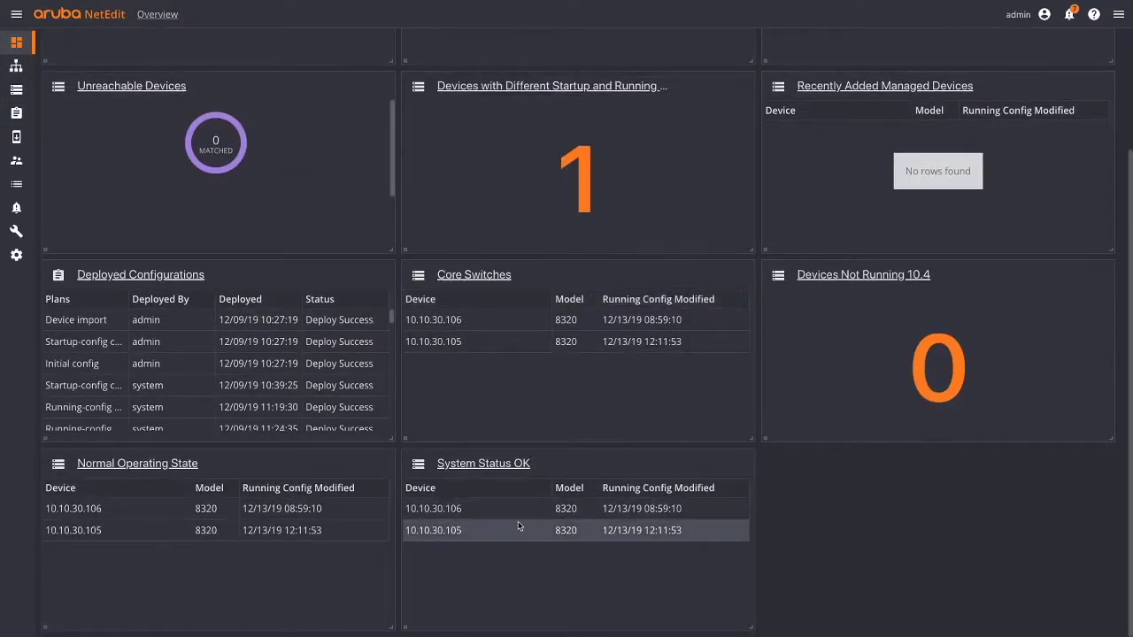
scroll(535, 527, up, 2)
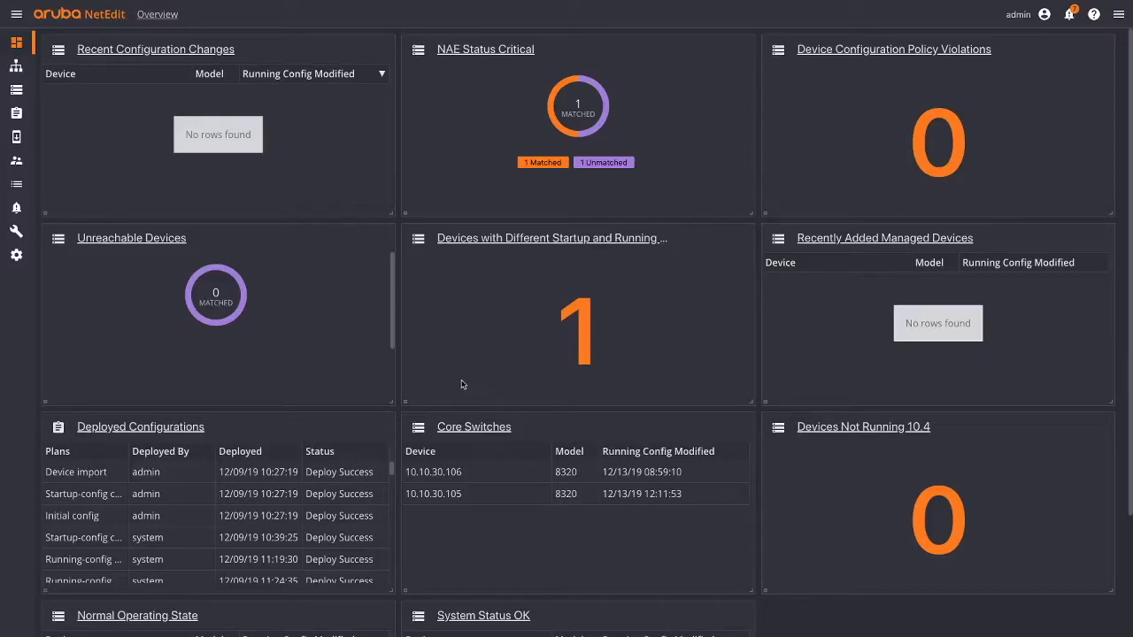
drag(404, 400, 404, 212)
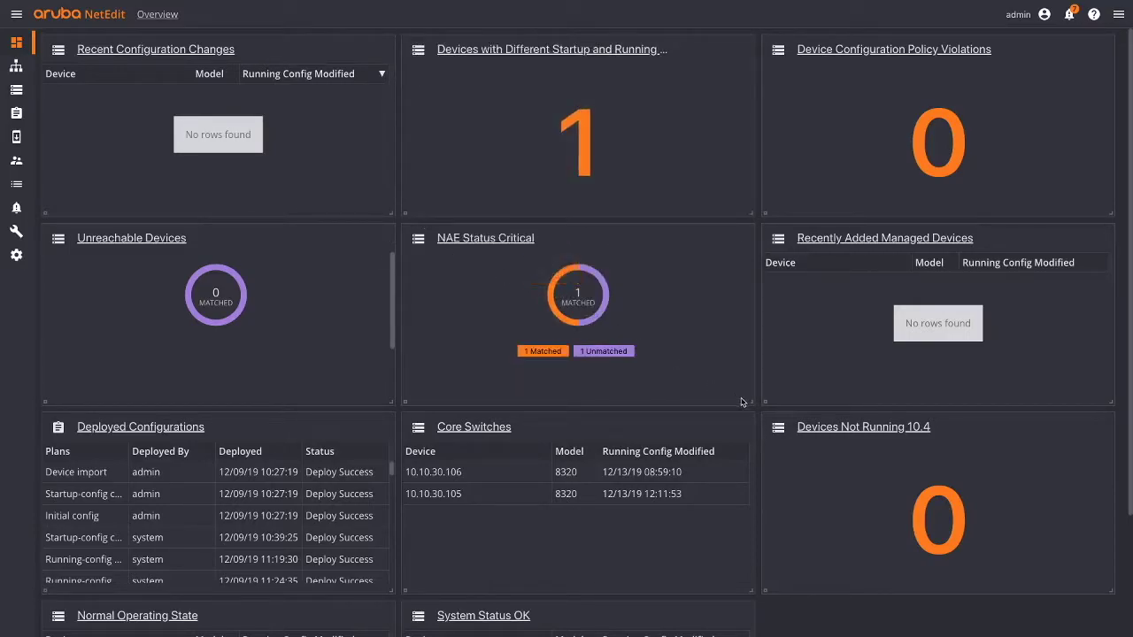
drag(753, 403, 1112, 405)
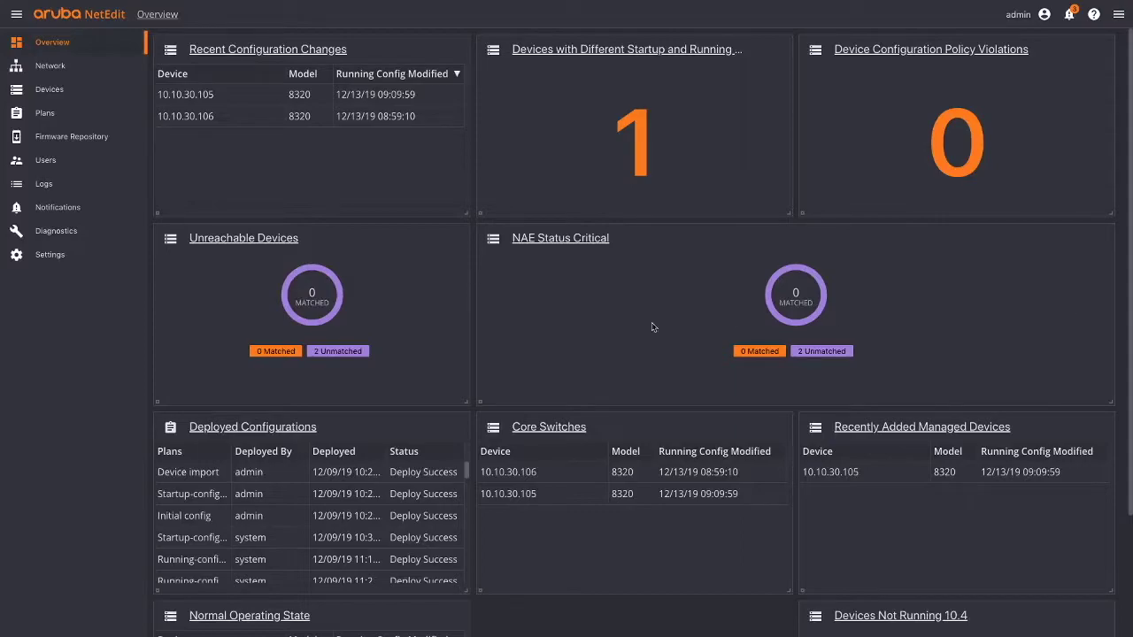
- On the Devices page, widen the Name column and browse the saved search queries
click(53, 90)
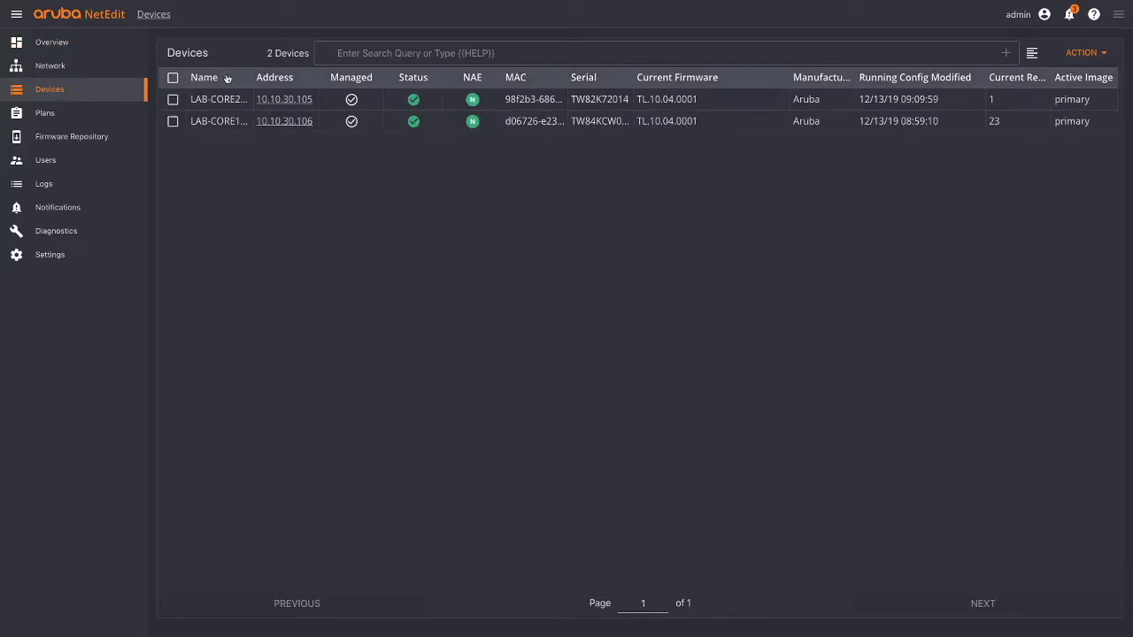
drag(253, 74, 276, 73)
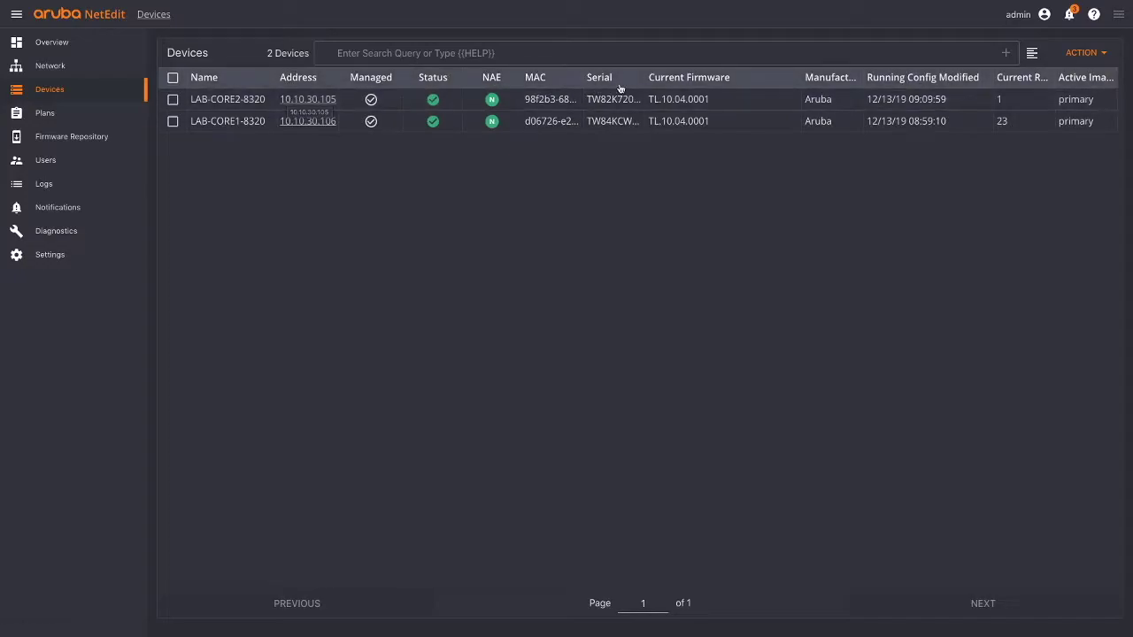
click(888, 52)
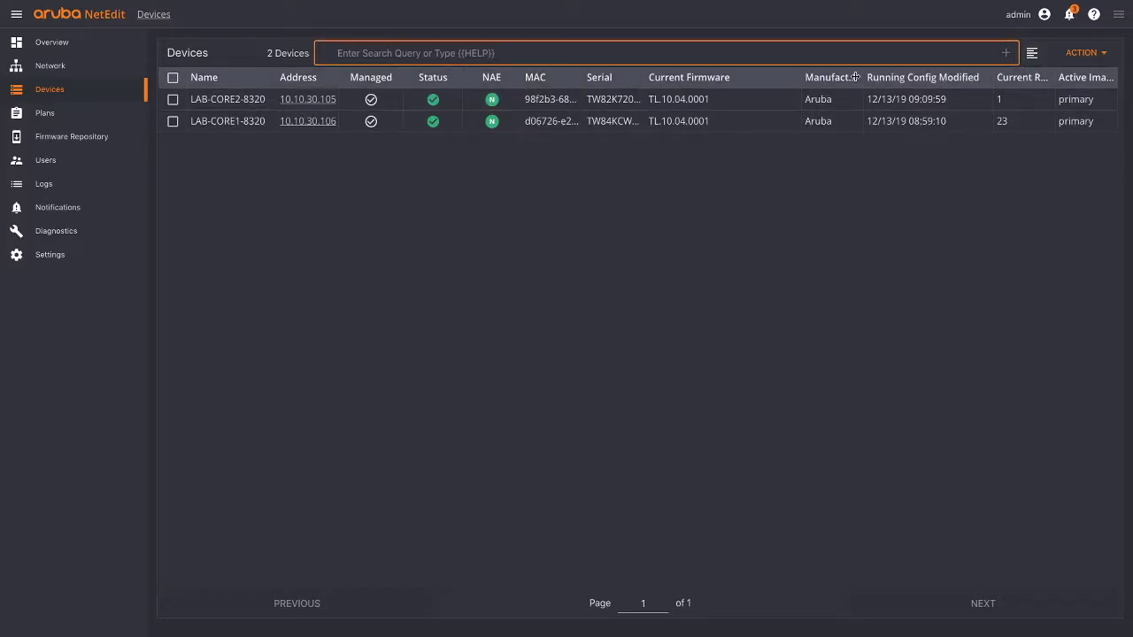
click(1037, 55)
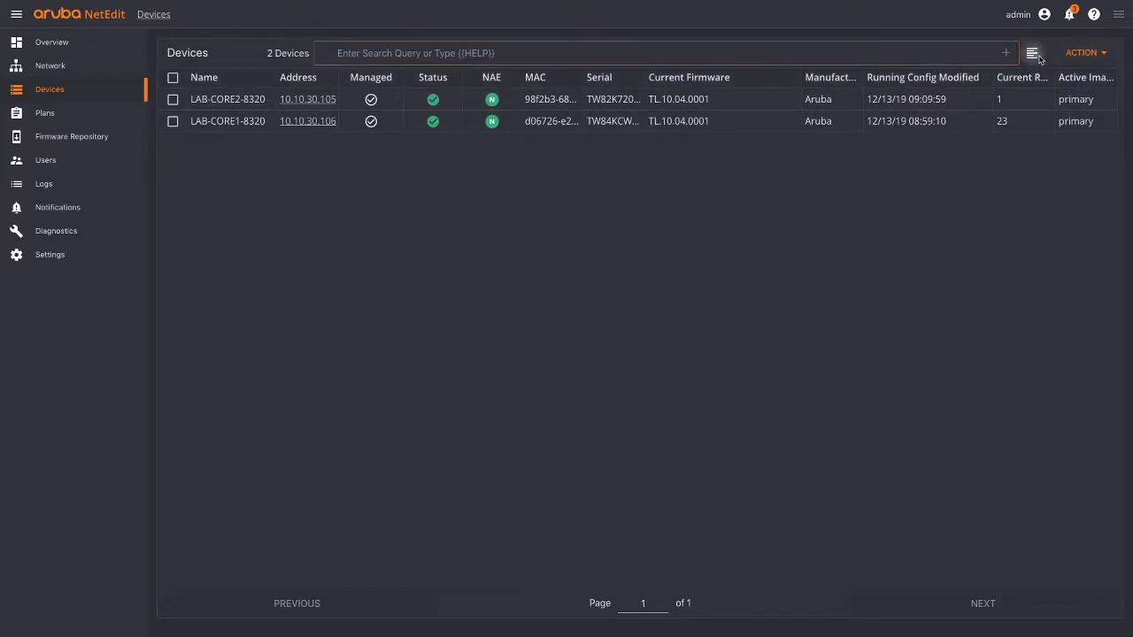
scroll(708, 159, down, 2)
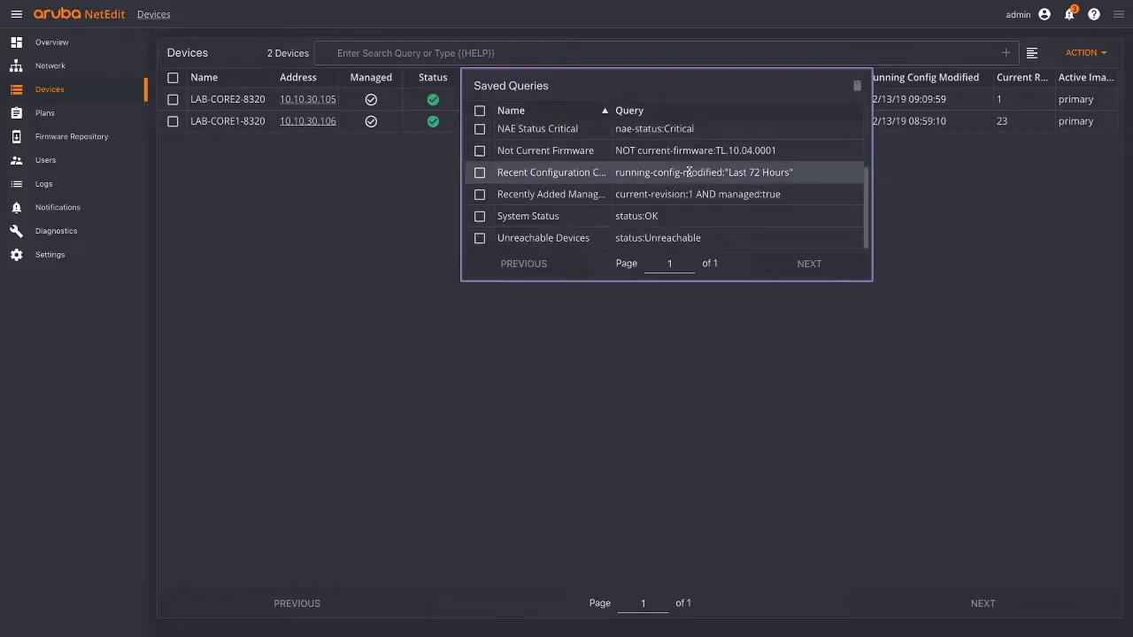
scroll(681, 187, up, 2)
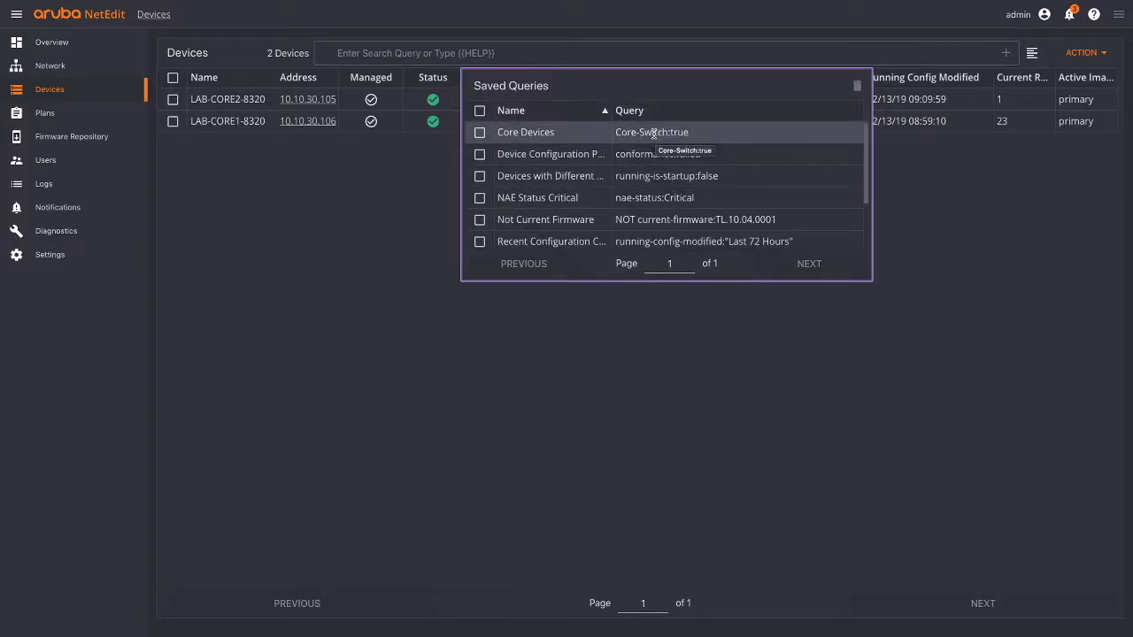
- Filter devices by Core-Switch:true, change it to Core-Switch:false, then clear the filter
drag(665, 133, 615, 132)
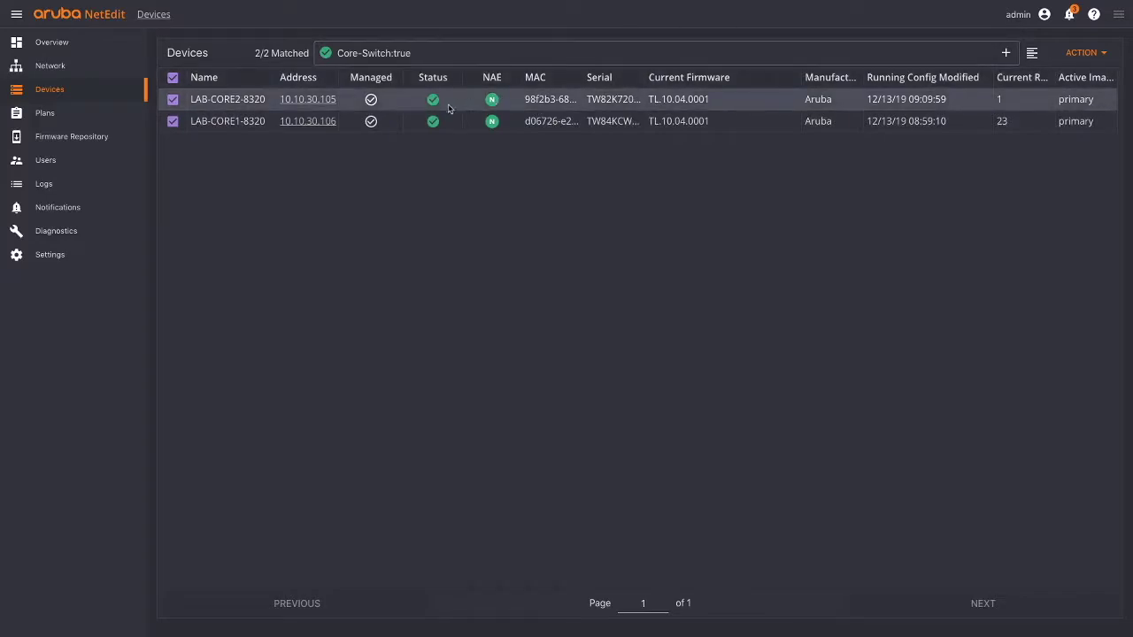
click(457, 58)
key(BackSpace)
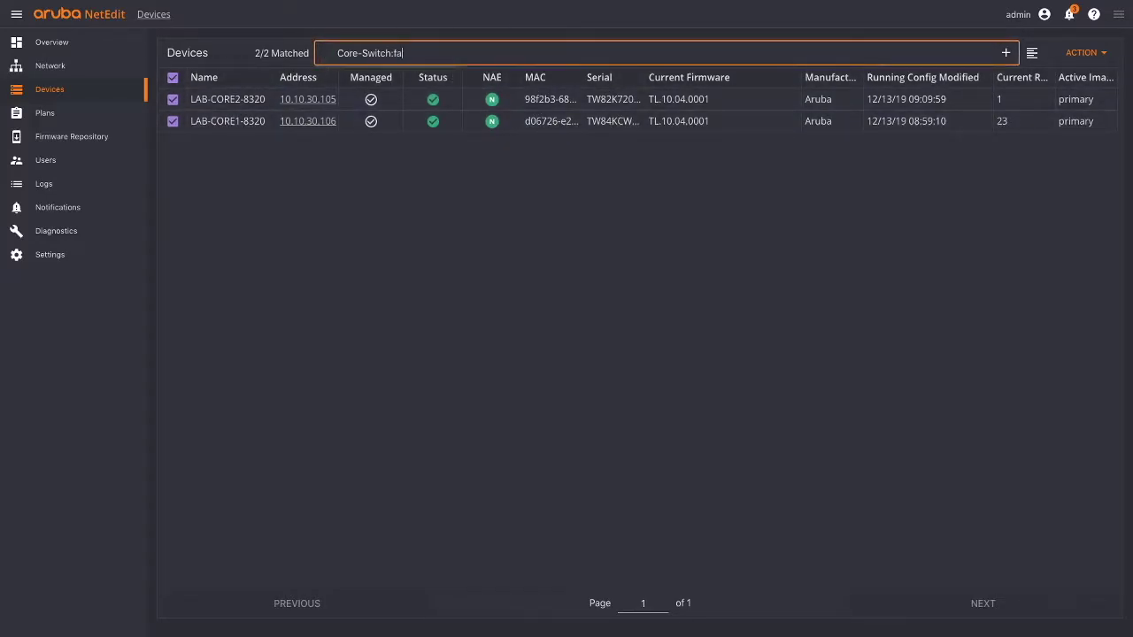
text(false)
key(Return)
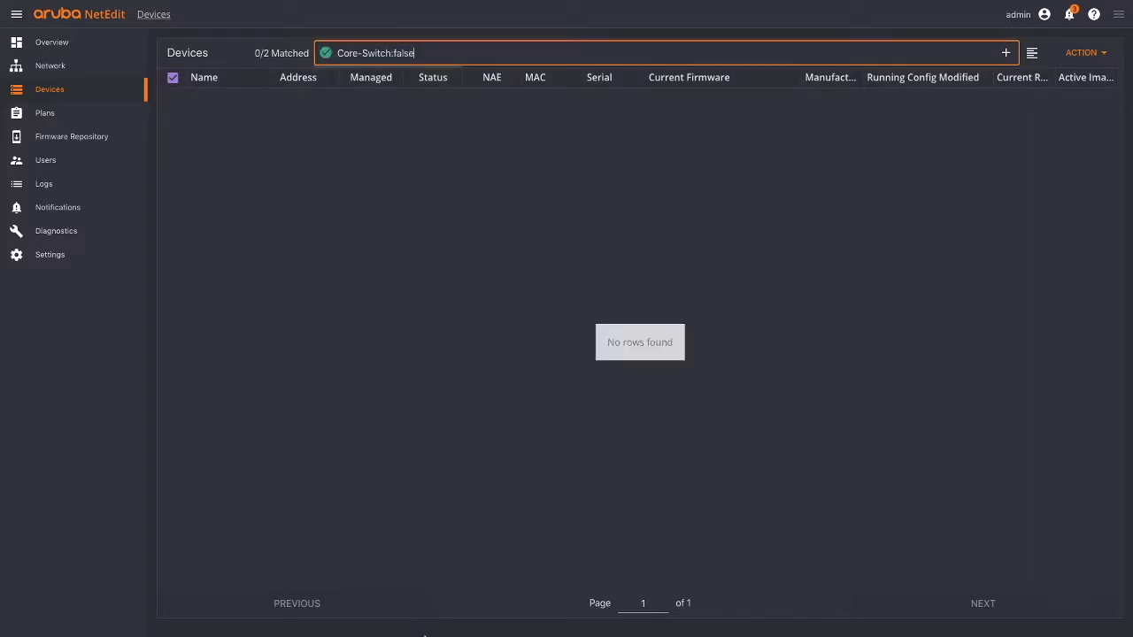
drag(442, 55, 327, 56)
key(BackSpace)
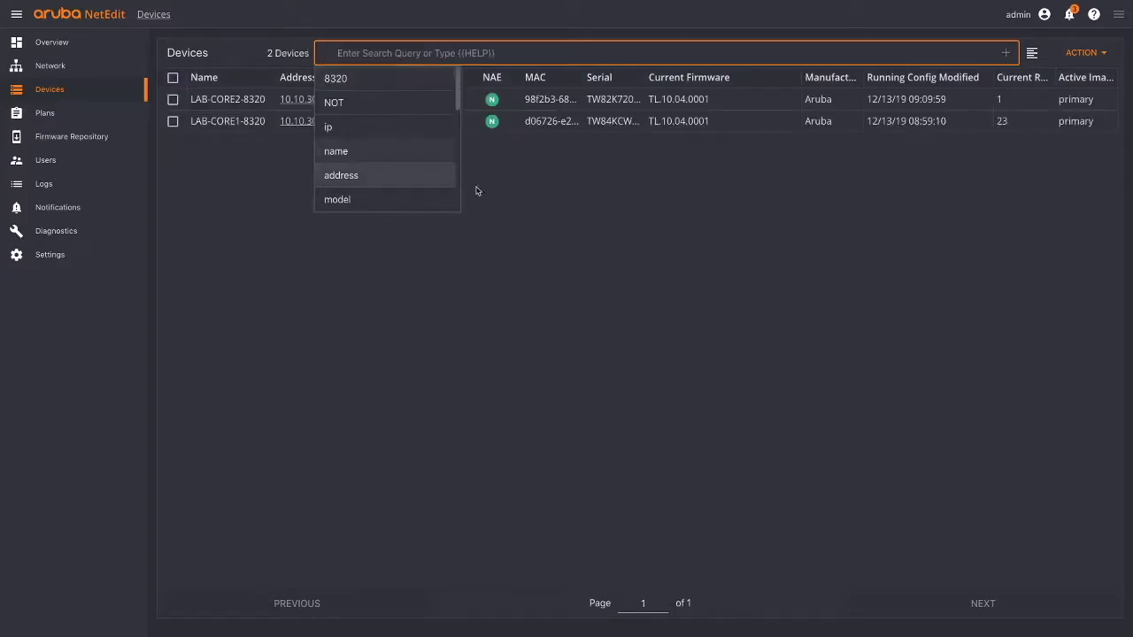
- Add the Model column to the Devices table and hide the Active Image column
click(1084, 52)
click(1058, 305)
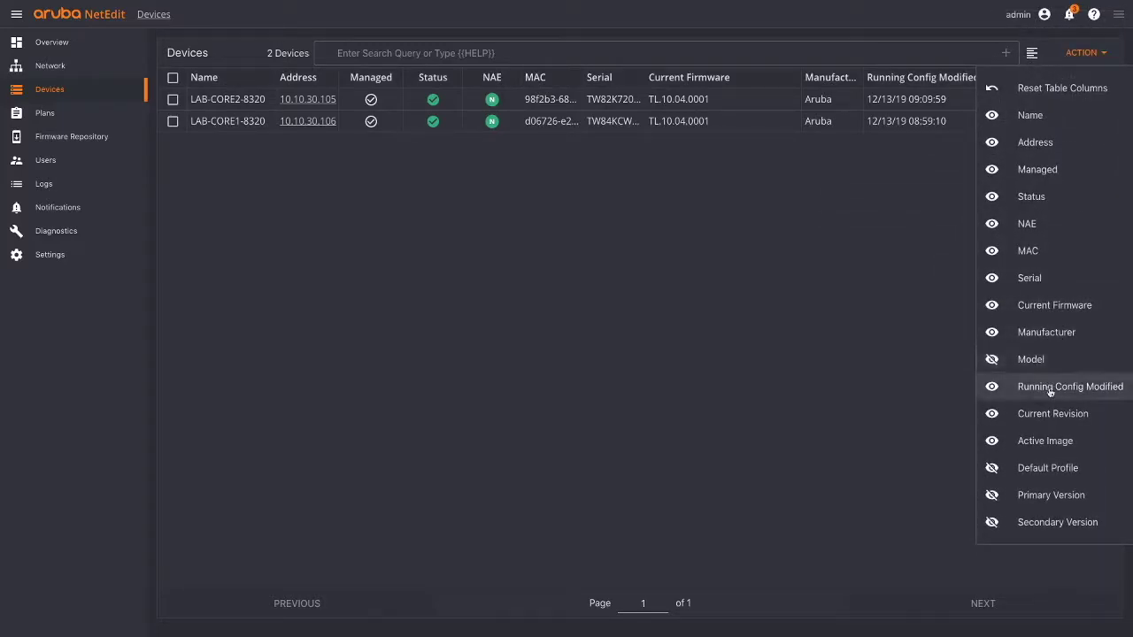
click(1052, 360)
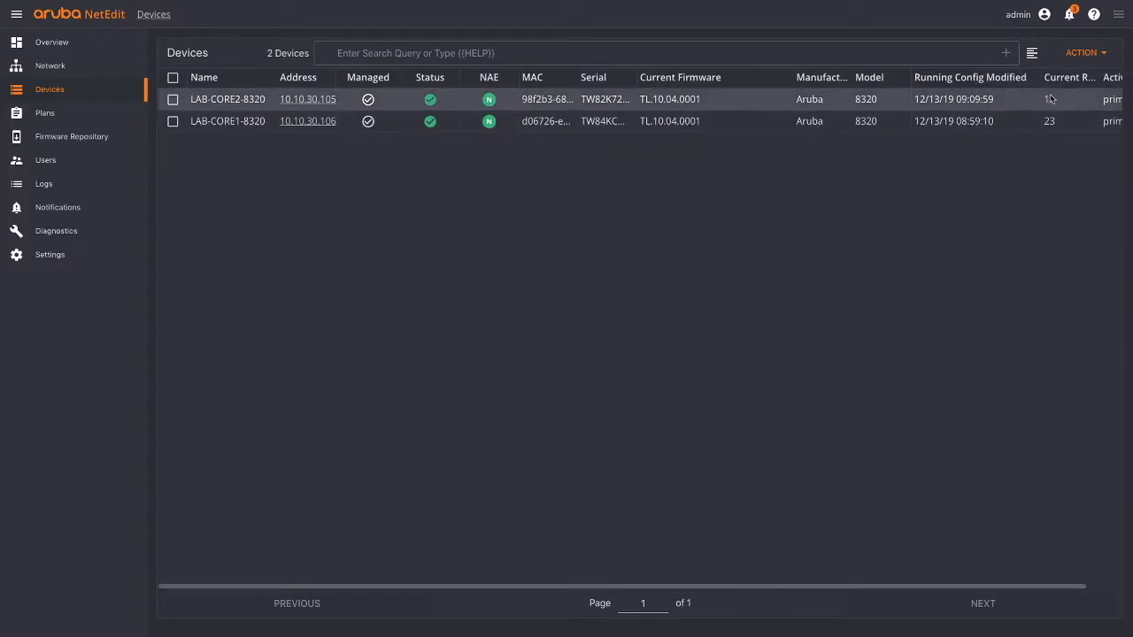
click(1084, 52)
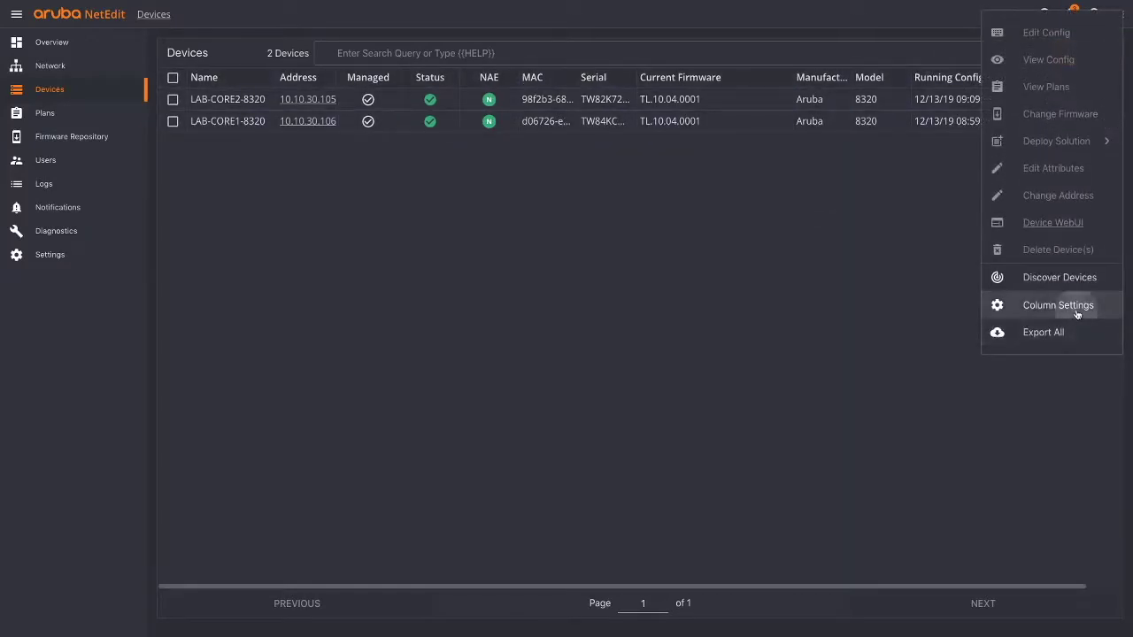
click(1071, 308)
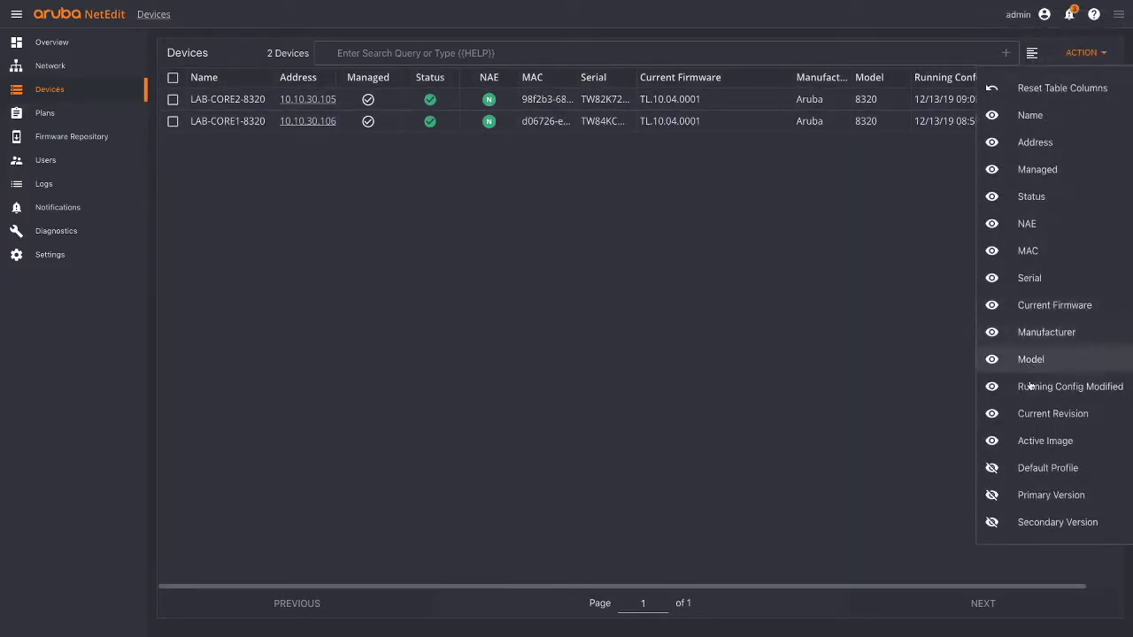
click(991, 442)
click(616, 54)
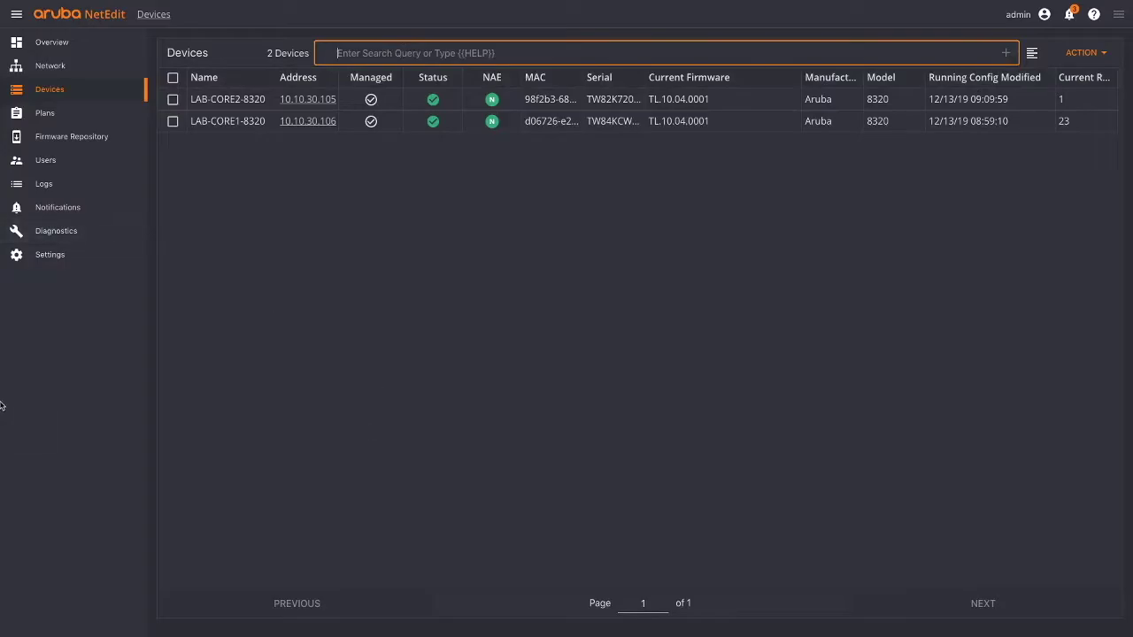
click(1094, 14)
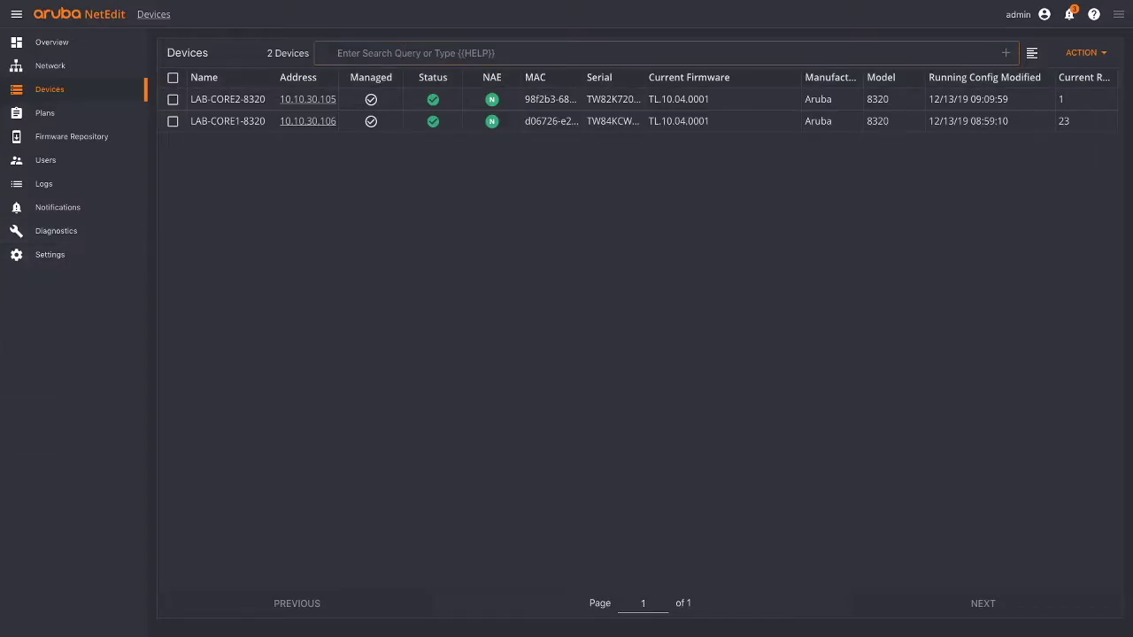
drag(982, 78, 862, 111)
scroll(956, 432, up, 3)
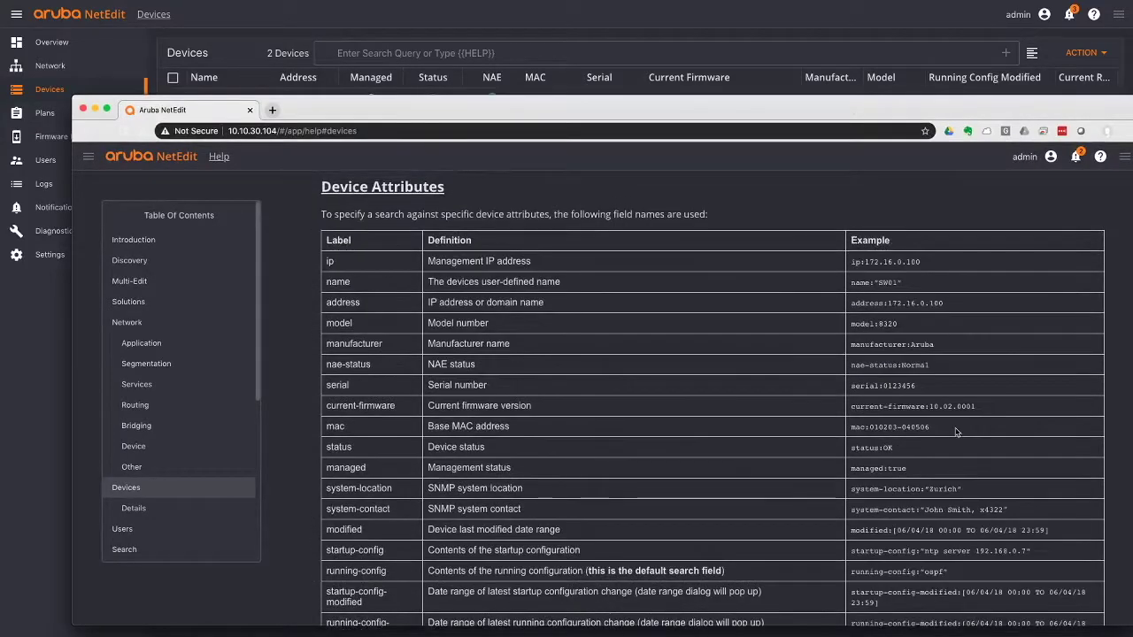
scroll(956, 432, down, 3)
scroll(955, 429, down, 5)
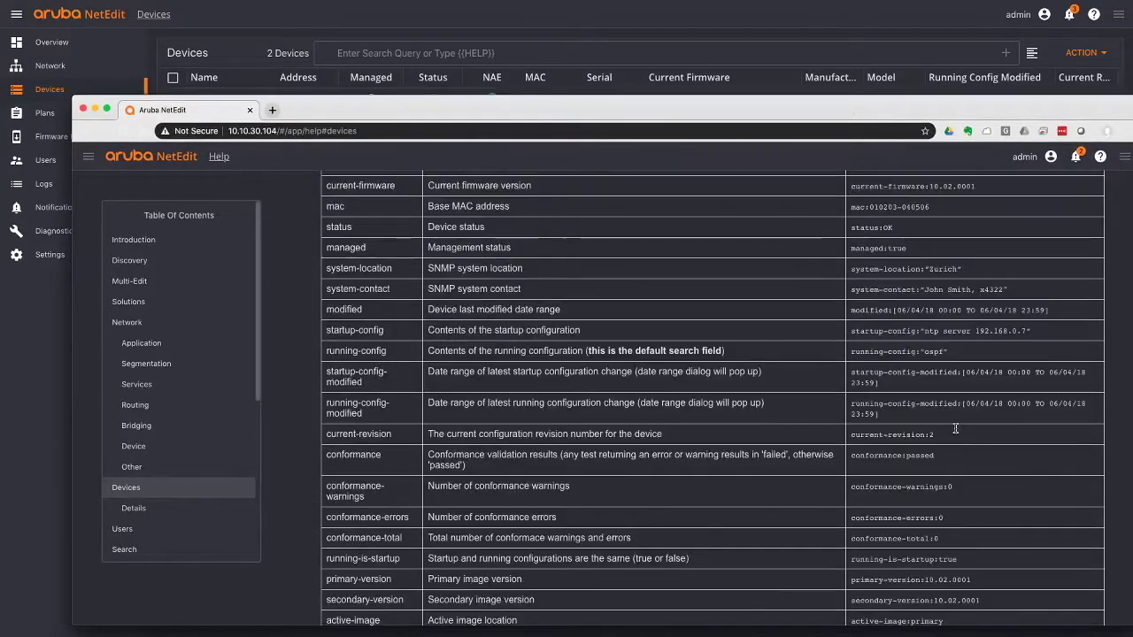
scroll(956, 429, down, 7)
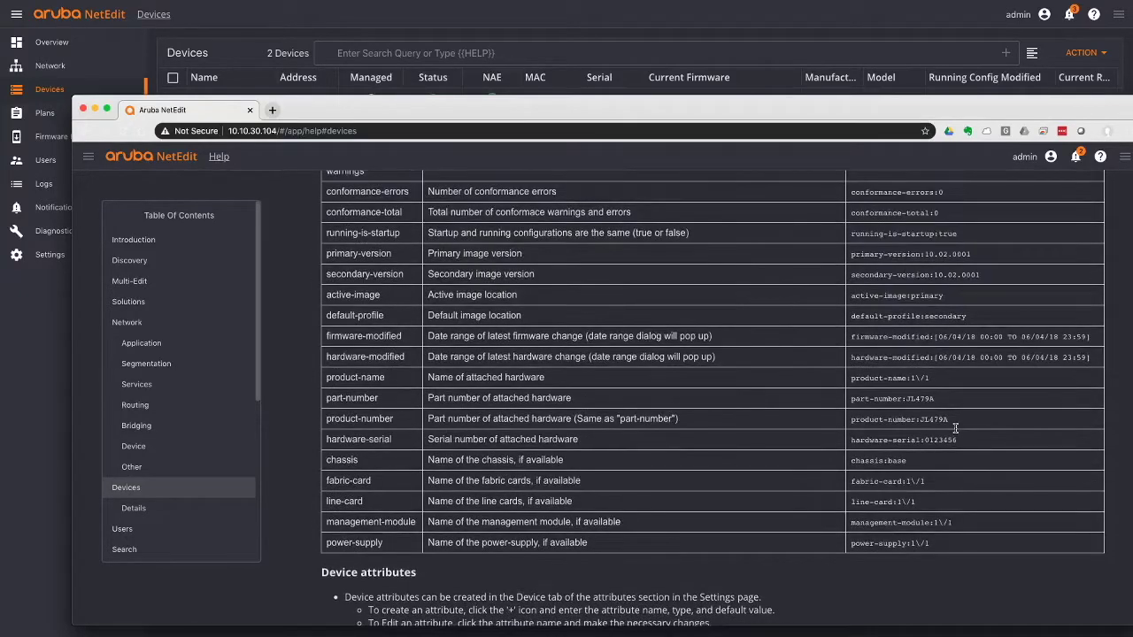
scroll(955, 429, up, 5)
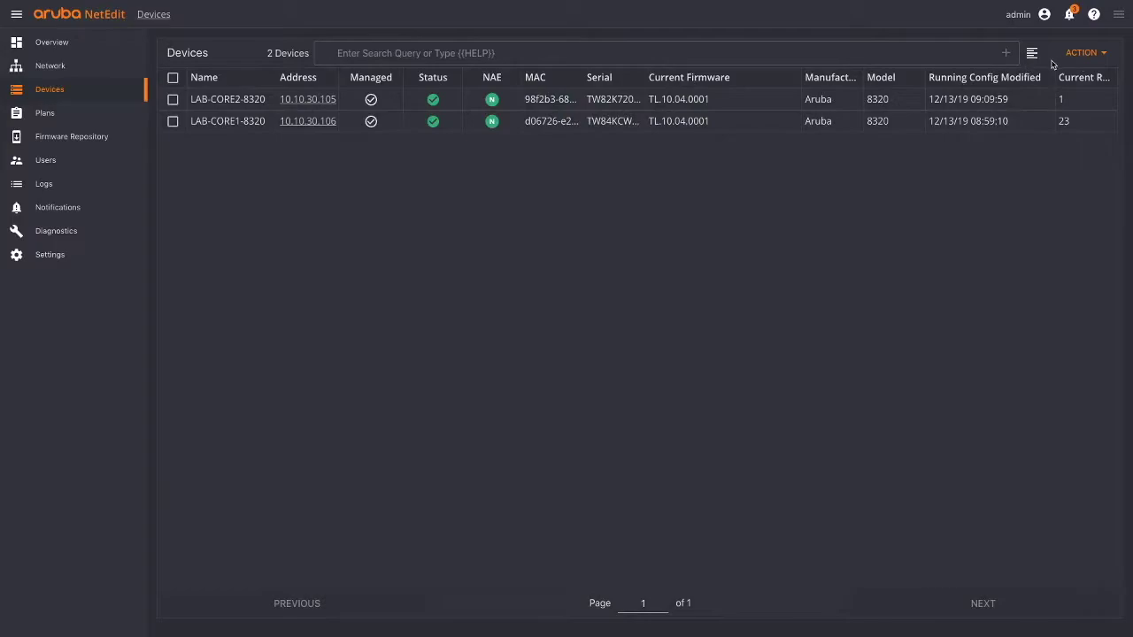
click(1085, 54)
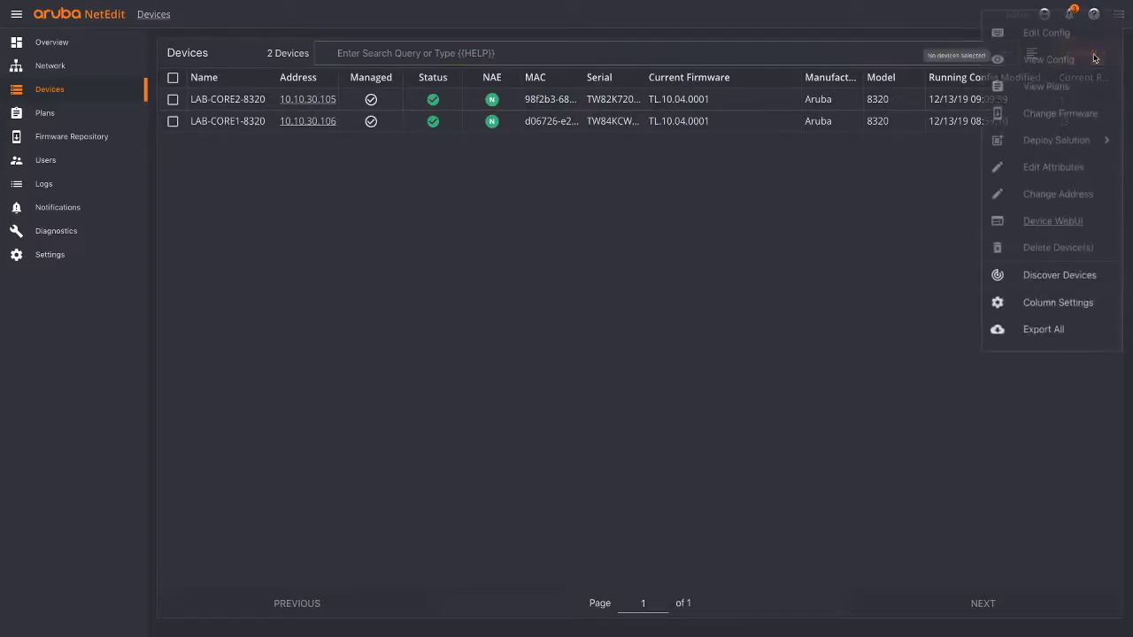
click(1066, 277)
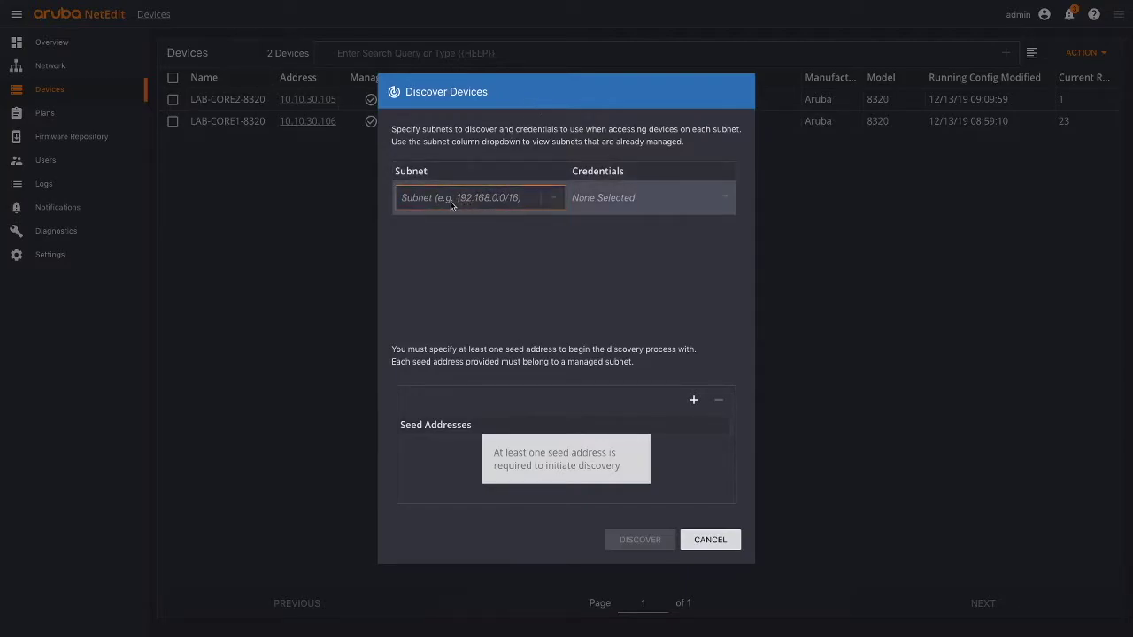
click(466, 204)
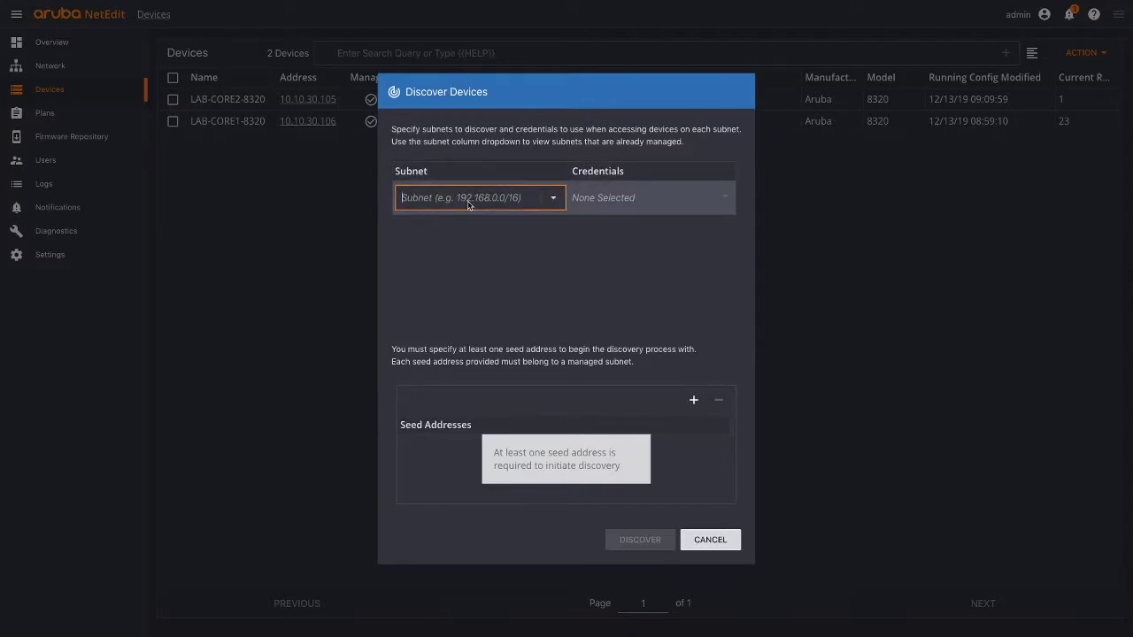
text(192.168.0.0/16)
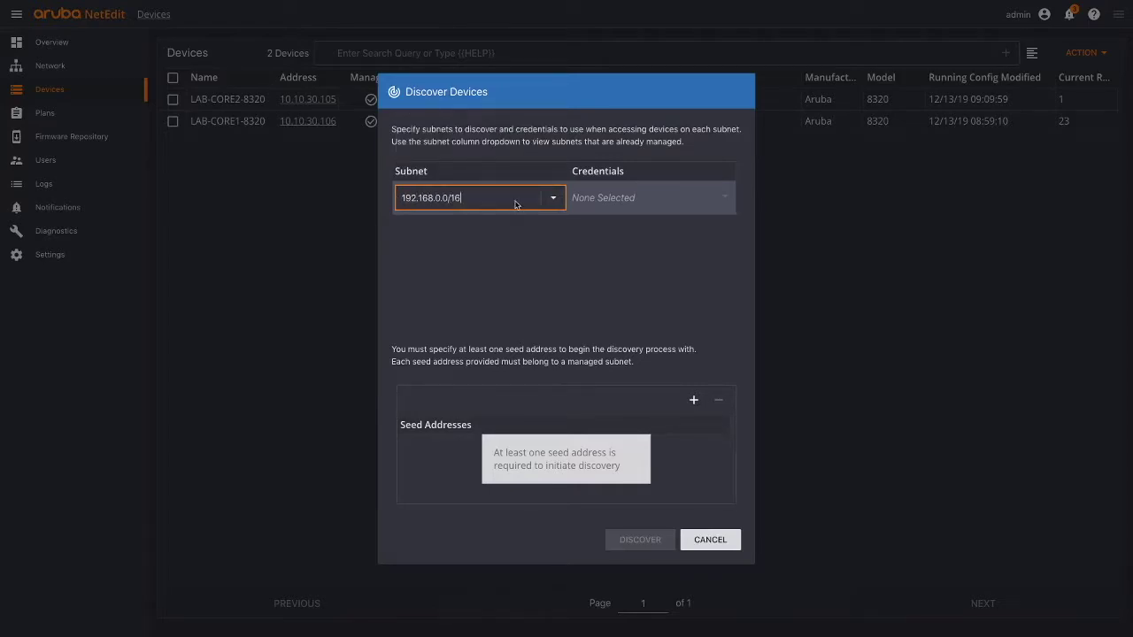
click(521, 263)
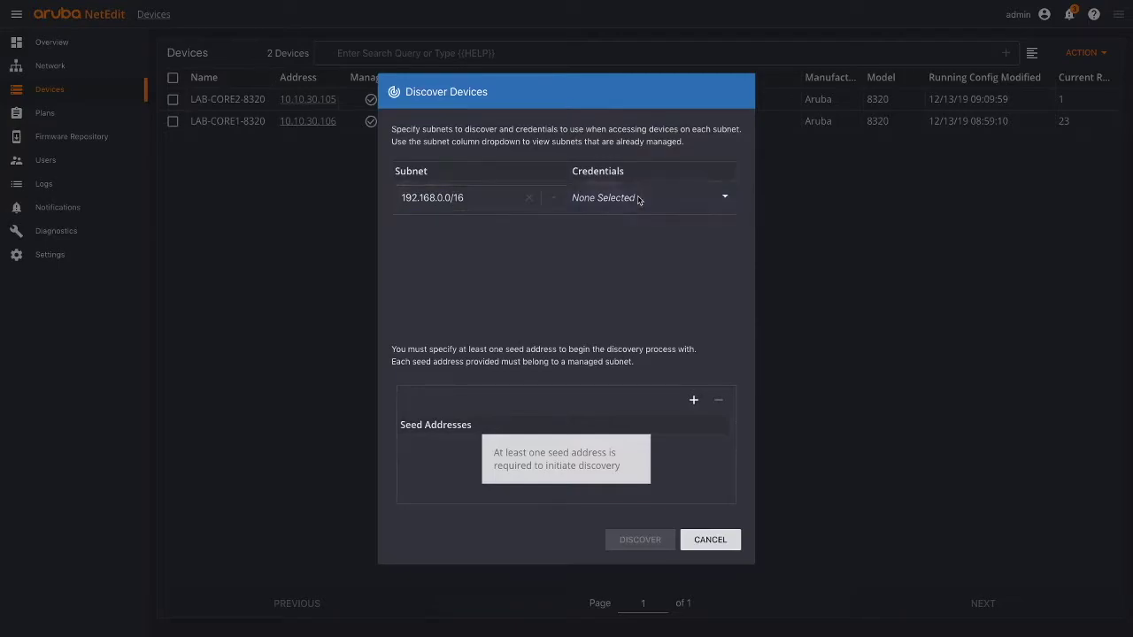
click(568, 197)
click(571, 168)
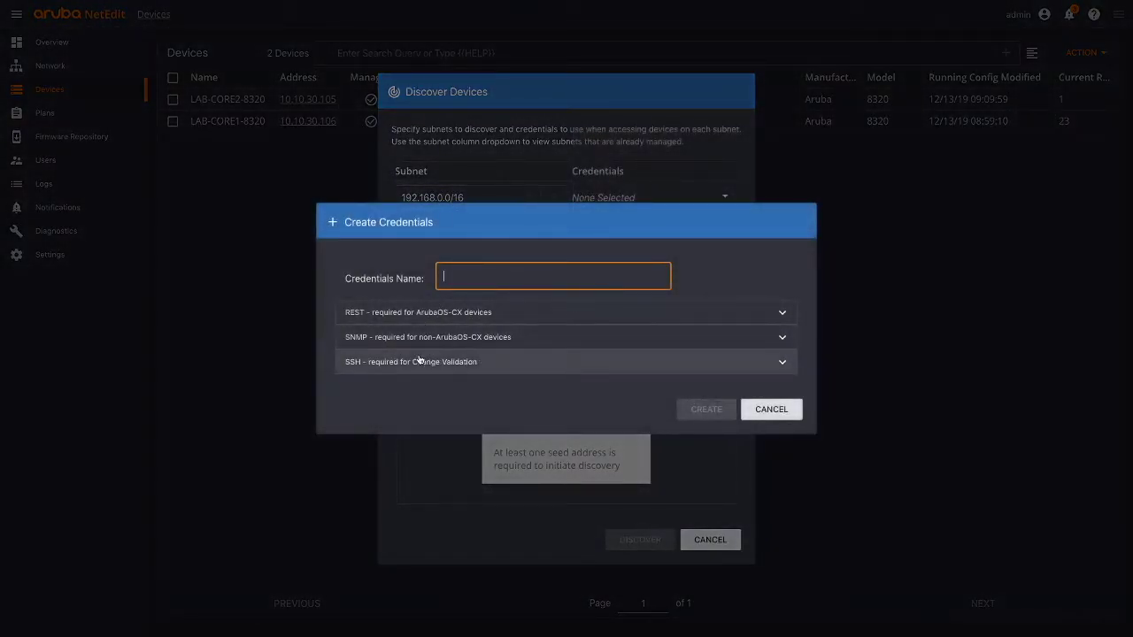
click(771, 409)
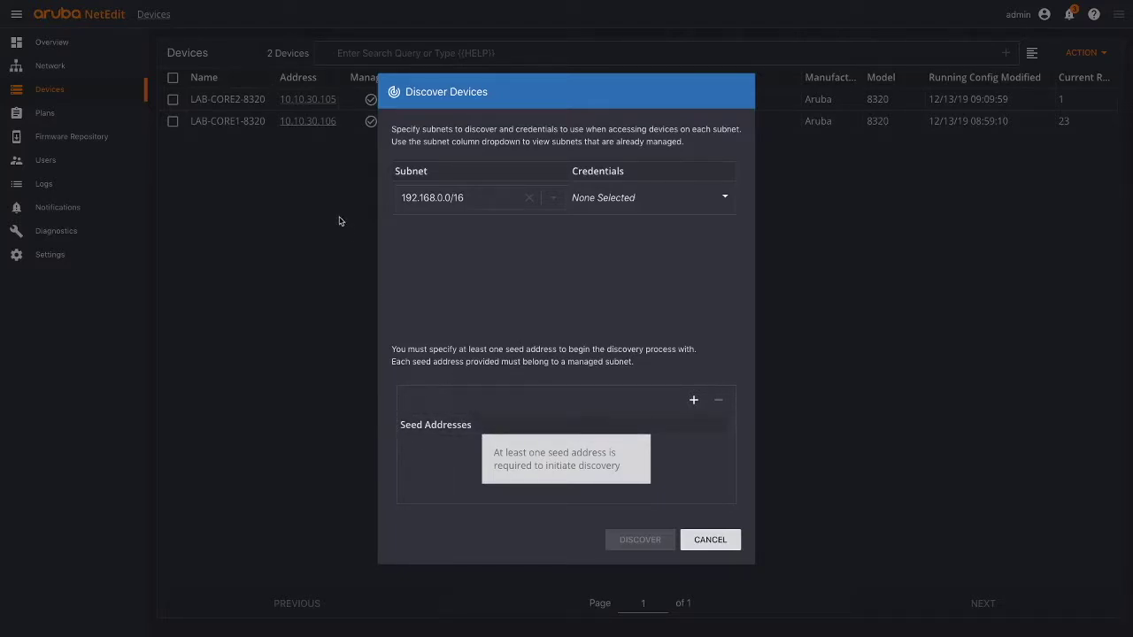
click(469, 198)
click(699, 538)
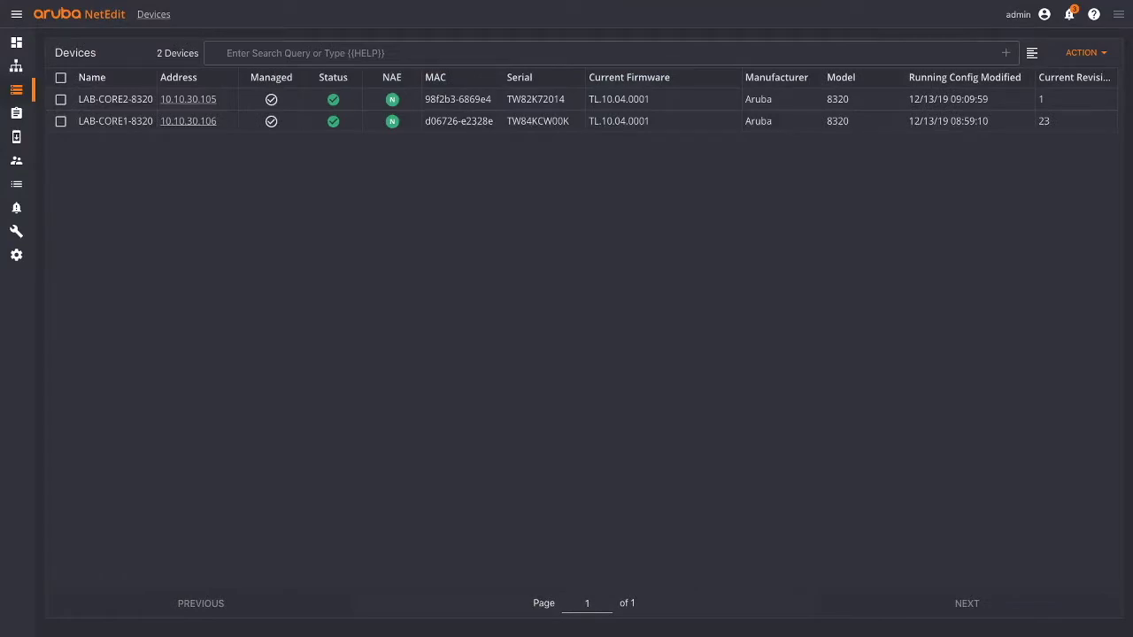
- Open LAB-CORE2-8320's device details and select its New Device and Config Change revisions
click(192, 101)
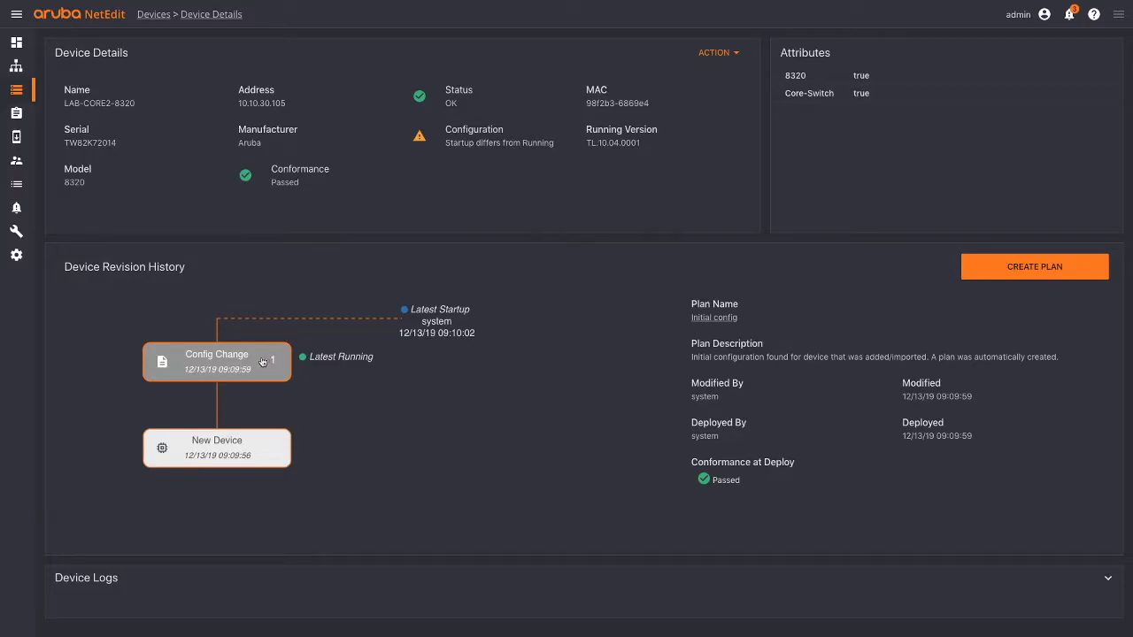
click(242, 441)
click(245, 371)
- Start a plan from the revision and cancel it, then open and dismiss the ACTION menu
click(985, 270)
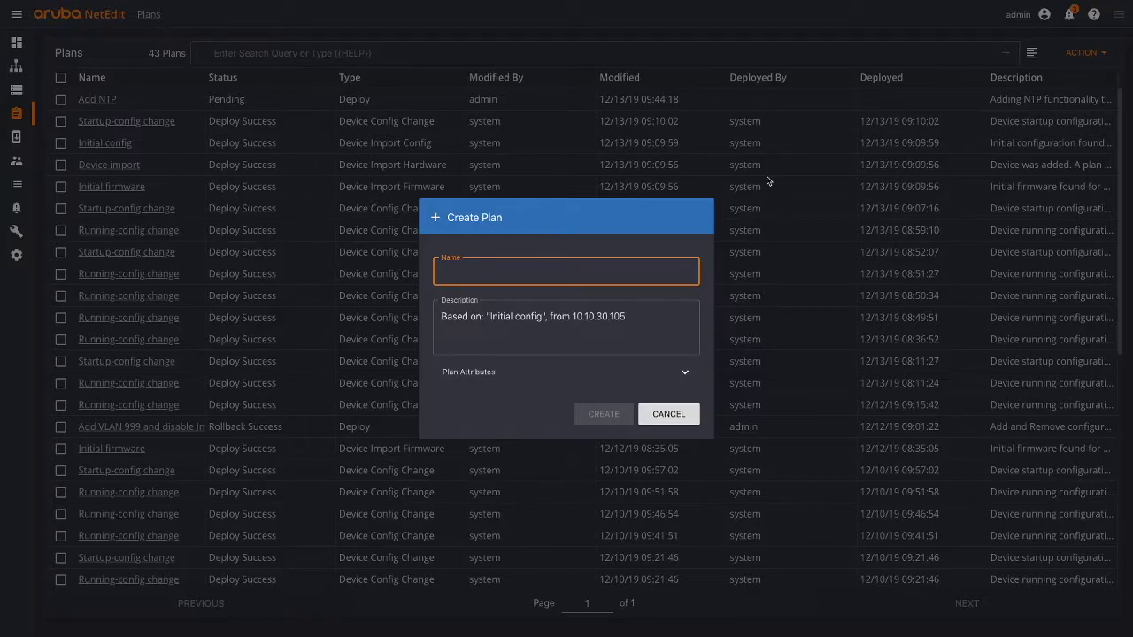
click(670, 413)
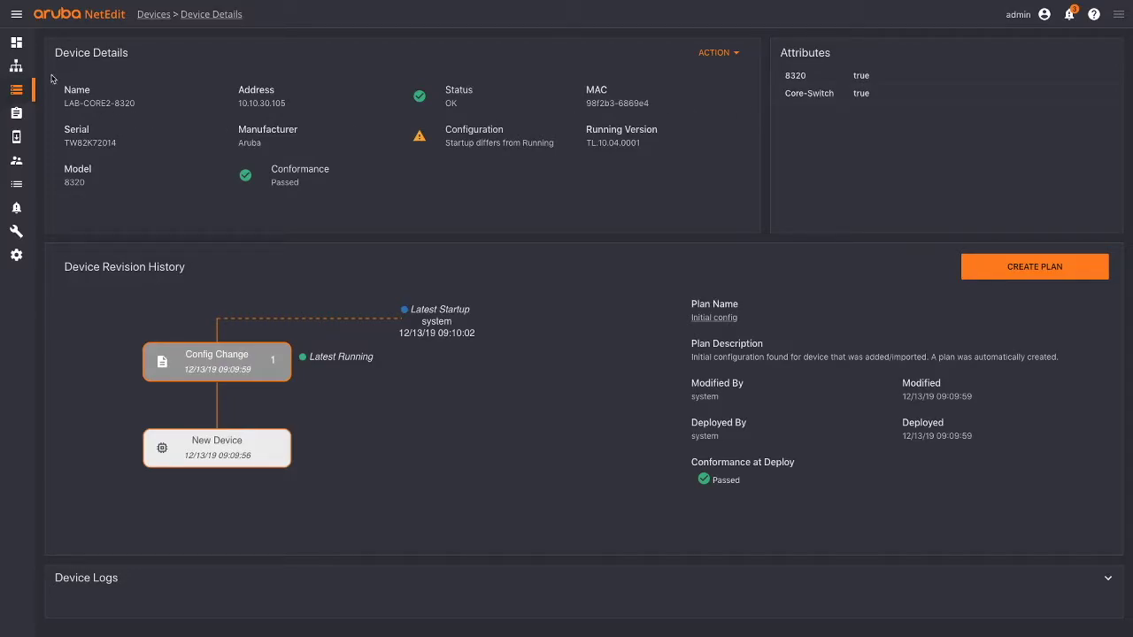
click(709, 53)
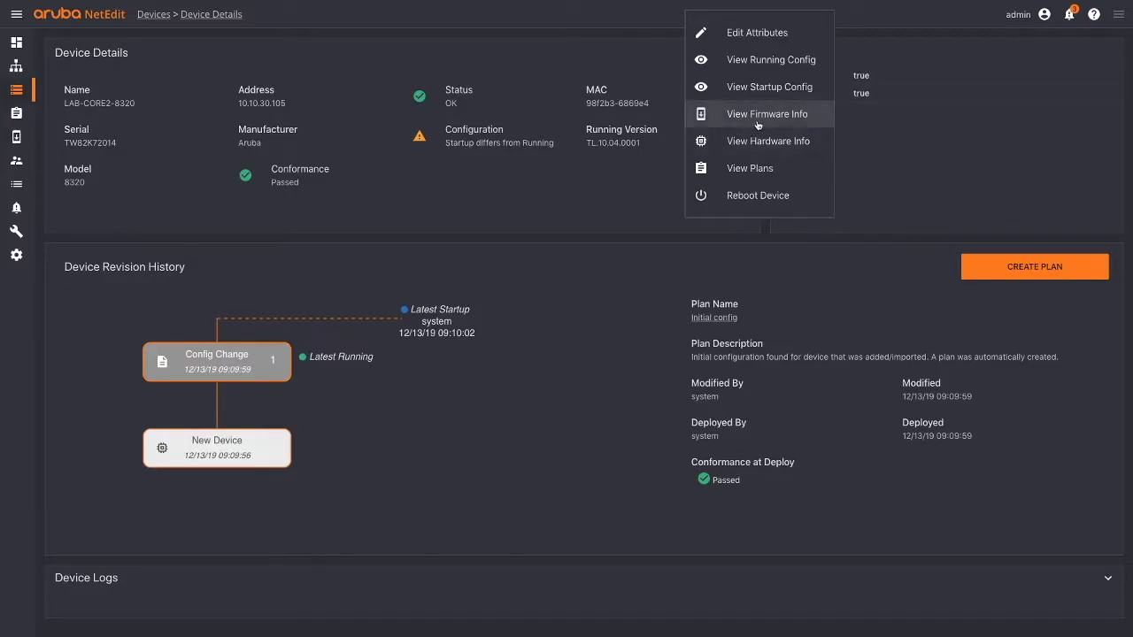
click(593, 219)
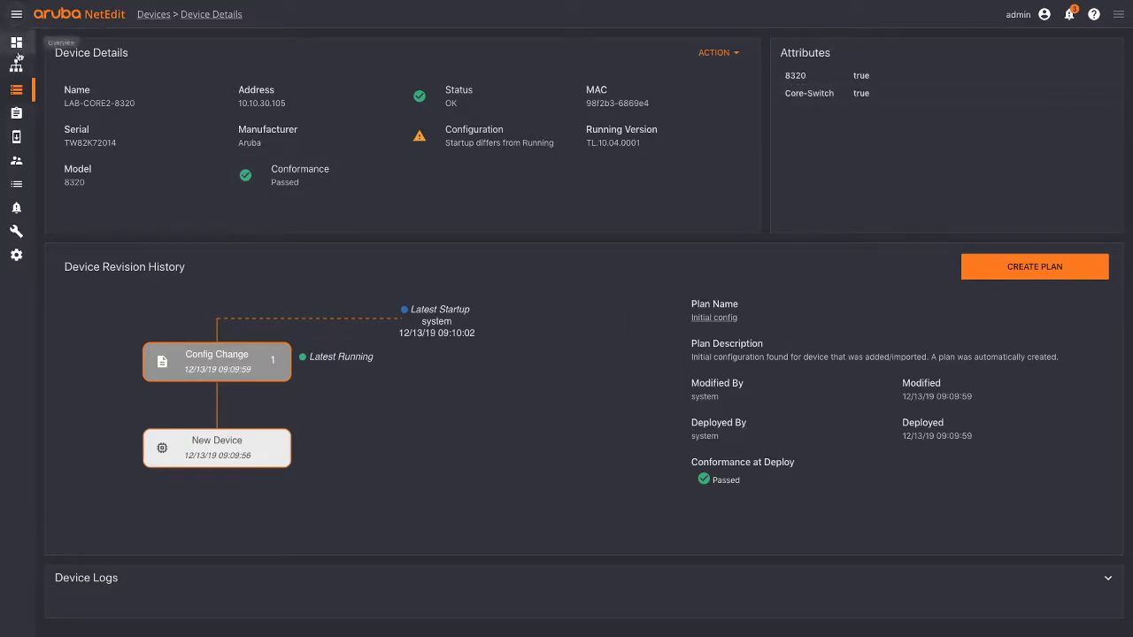
- Go to Plans and open the Add NTP plan's LAB-CORE2-8320 configuration
click(16, 89)
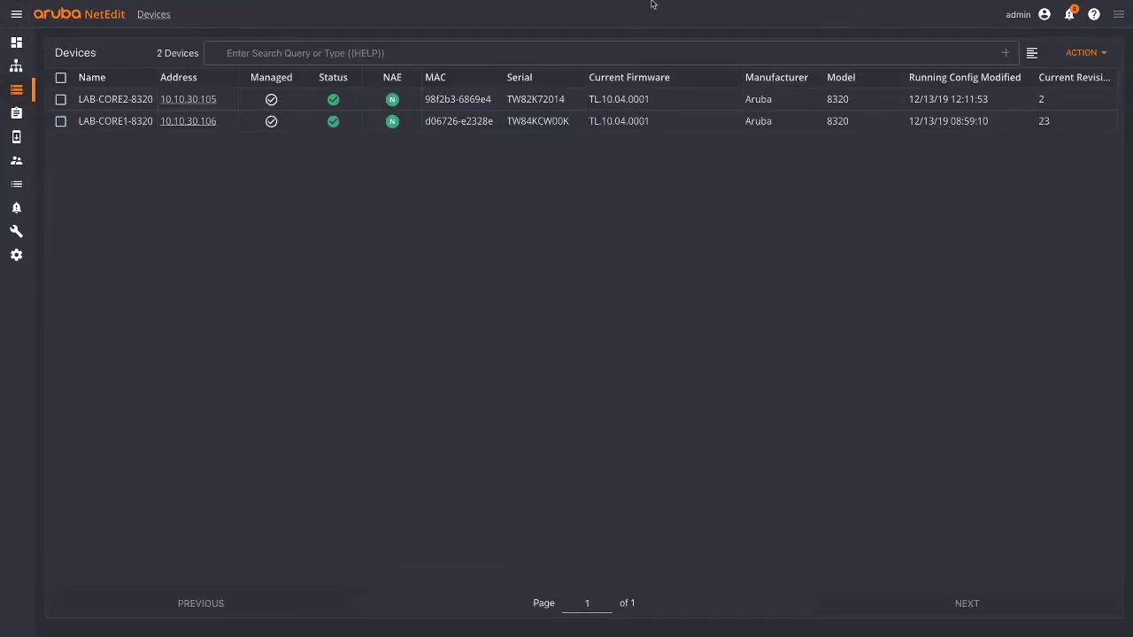
click(16, 114)
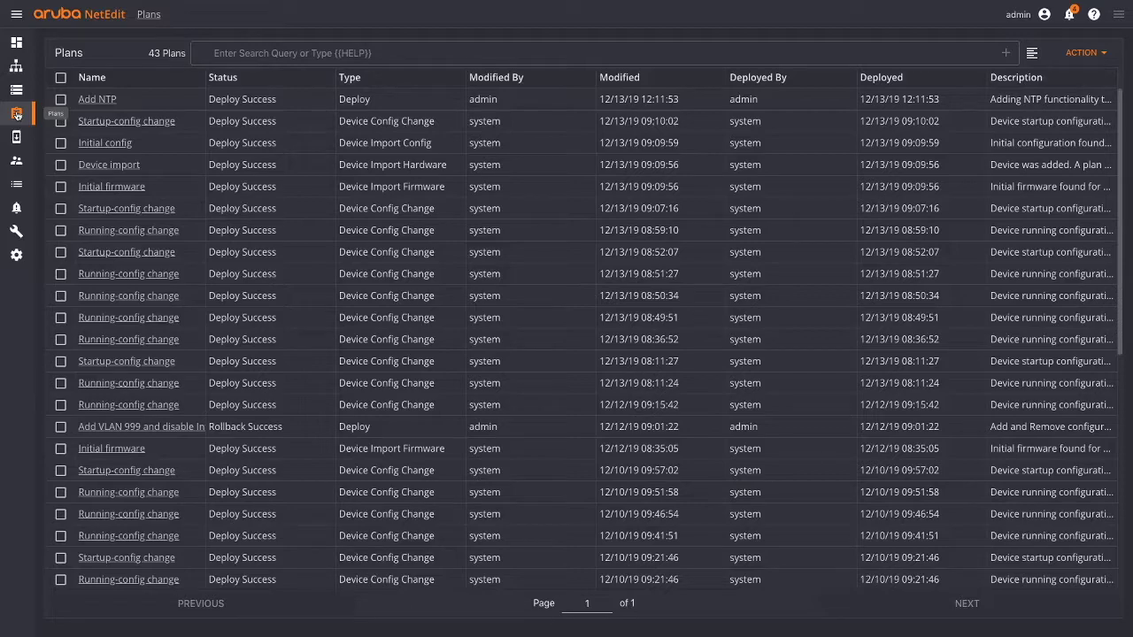
click(89, 100)
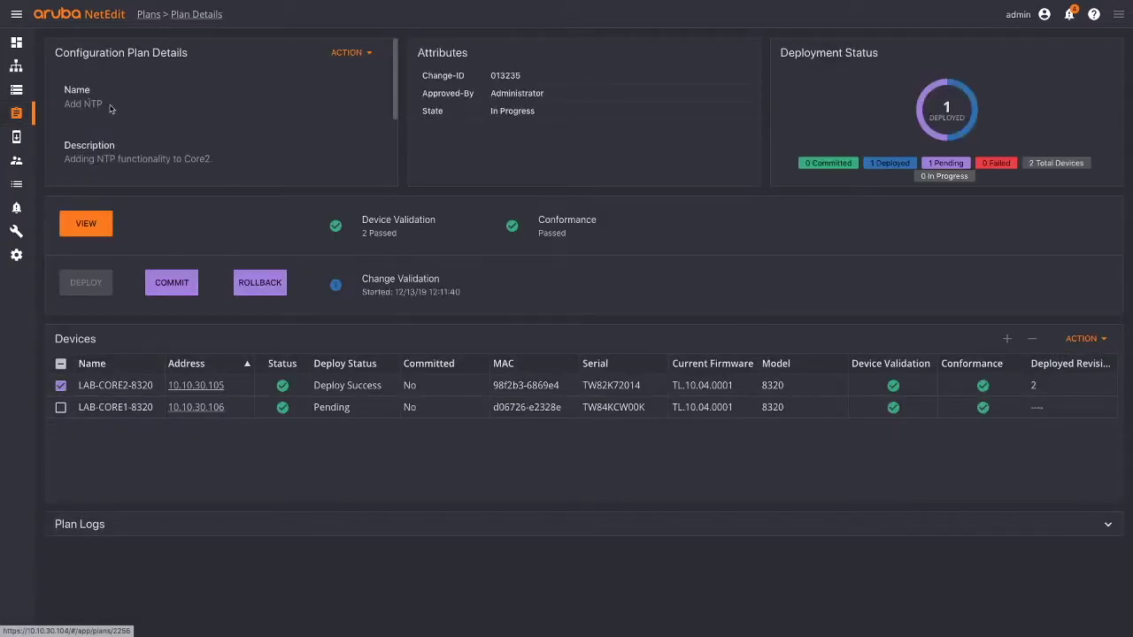
click(86, 226)
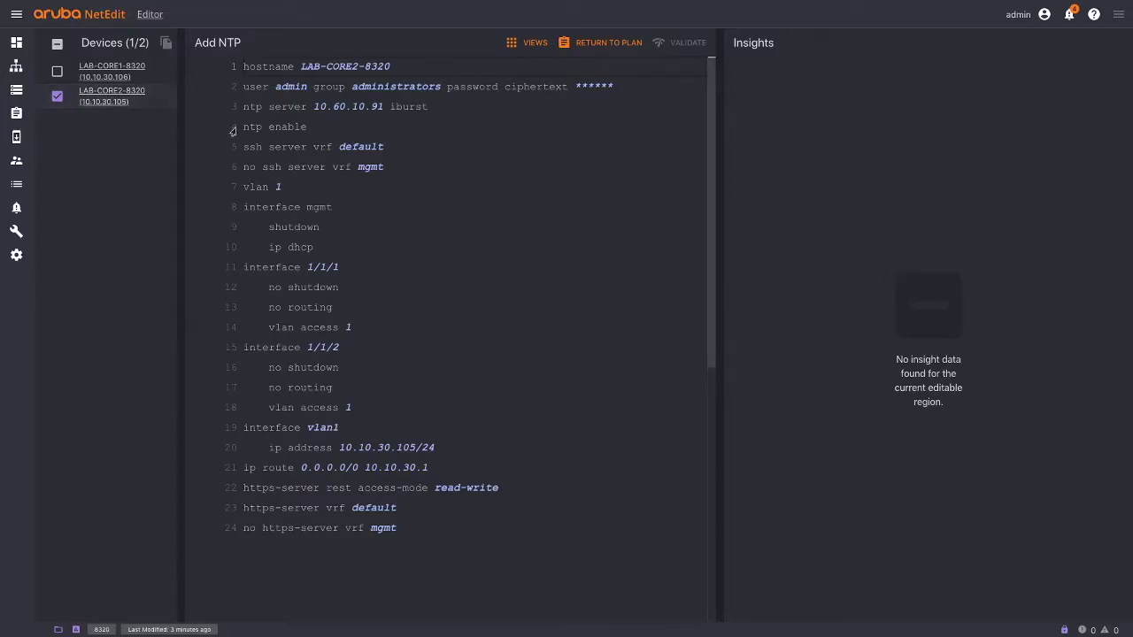
- Compare LAB-CORE2-8320's configuration changes, then go back to the Add NTP plan details
click(528, 42)
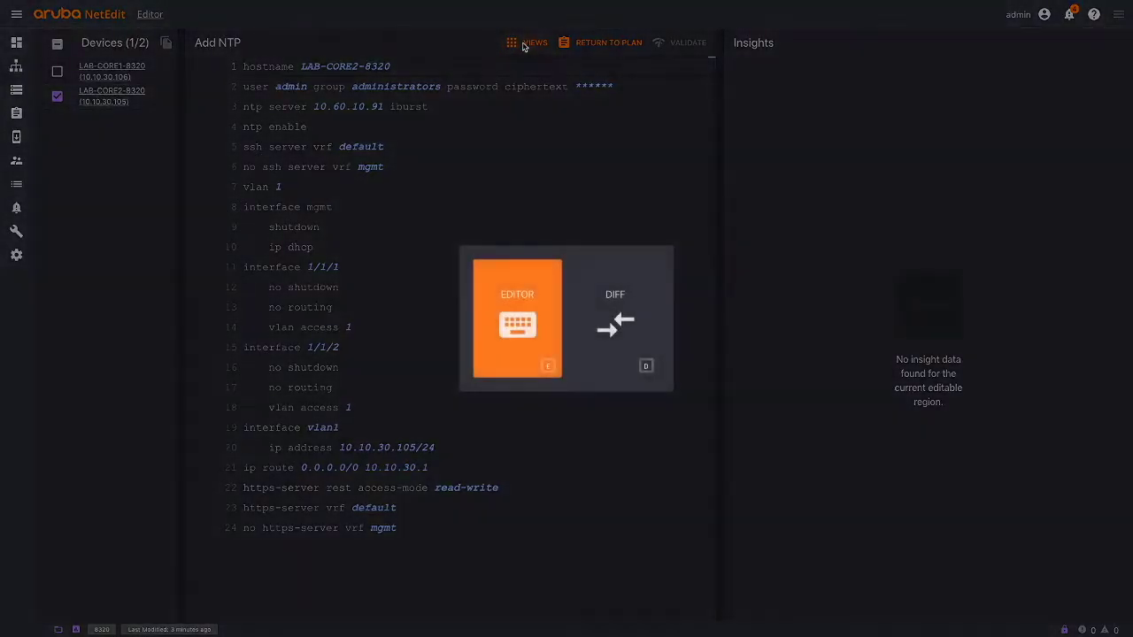
click(624, 332)
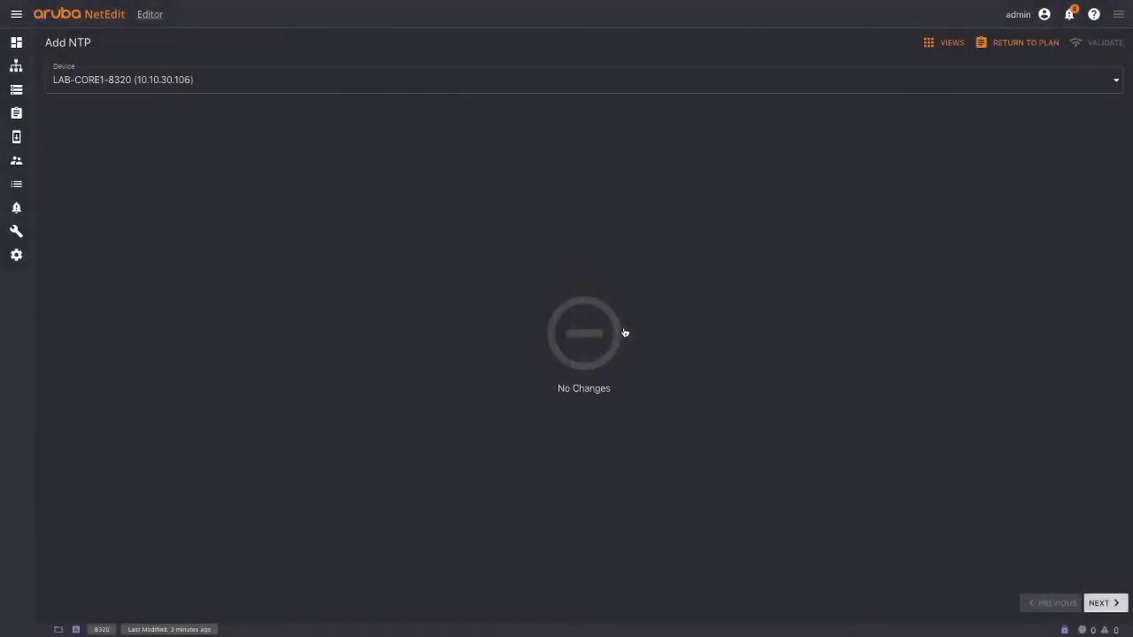
click(118, 84)
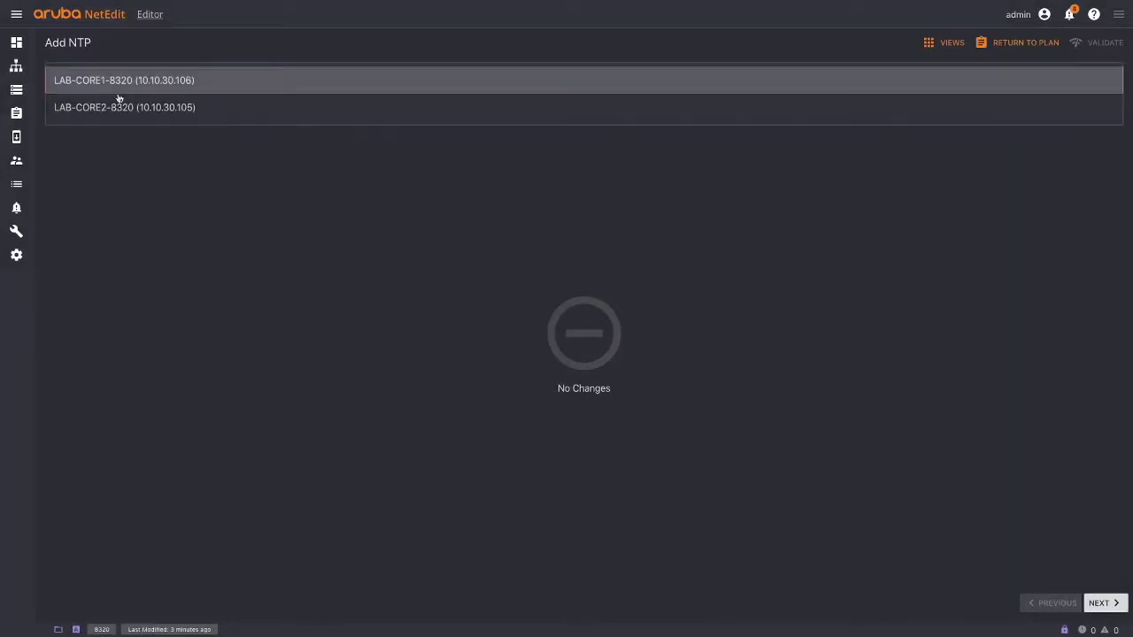
click(120, 108)
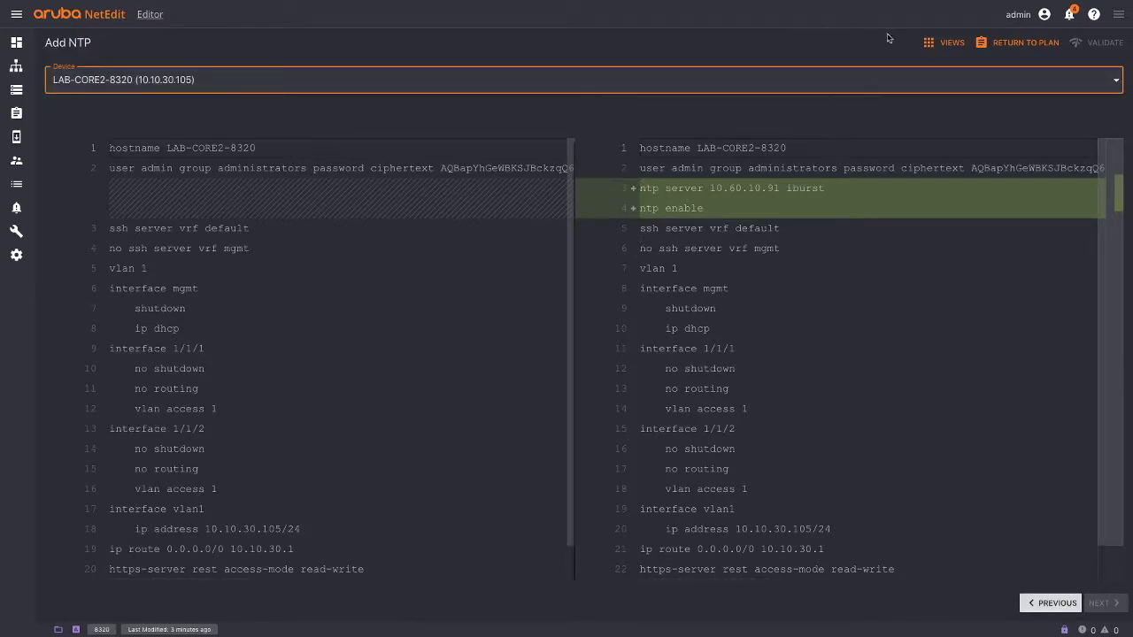
click(973, 41)
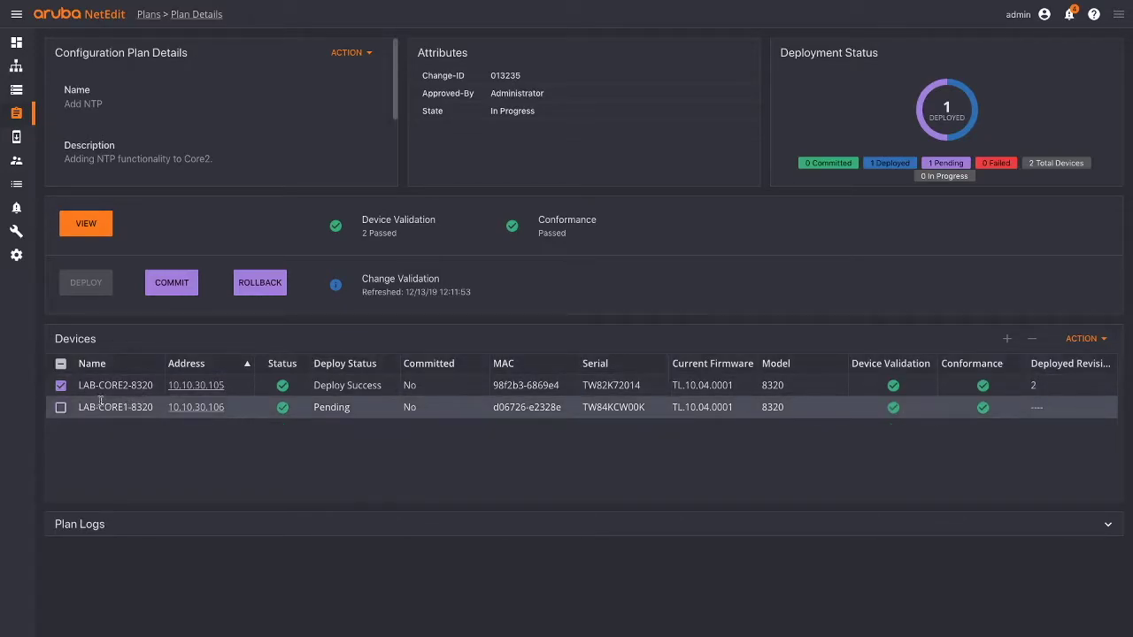
click(372, 288)
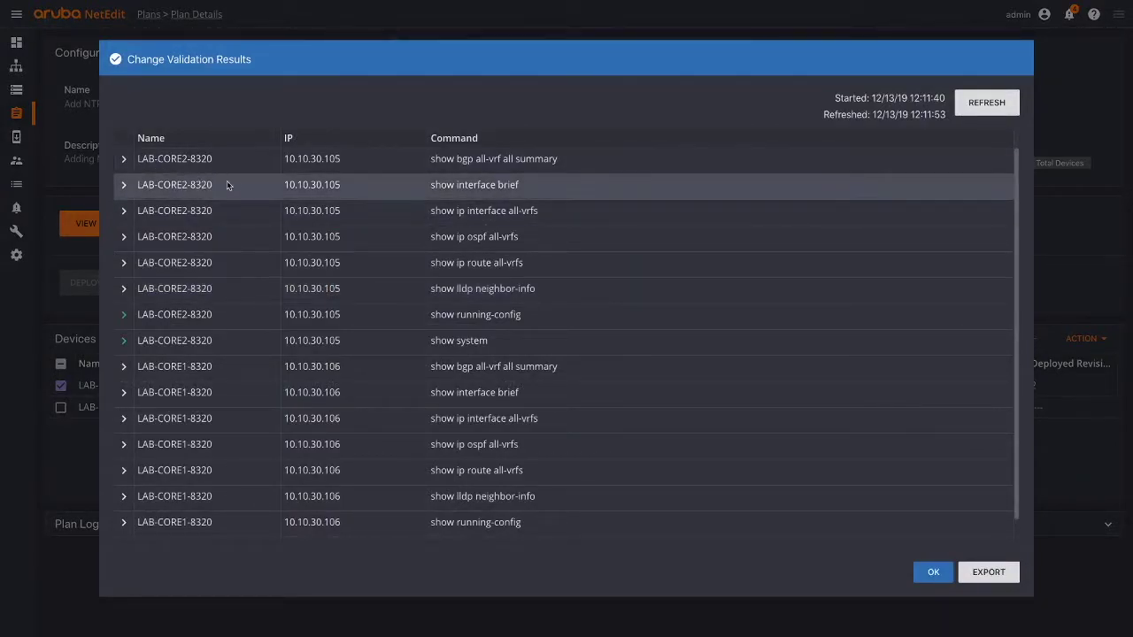
scroll(261, 363, down, 1)
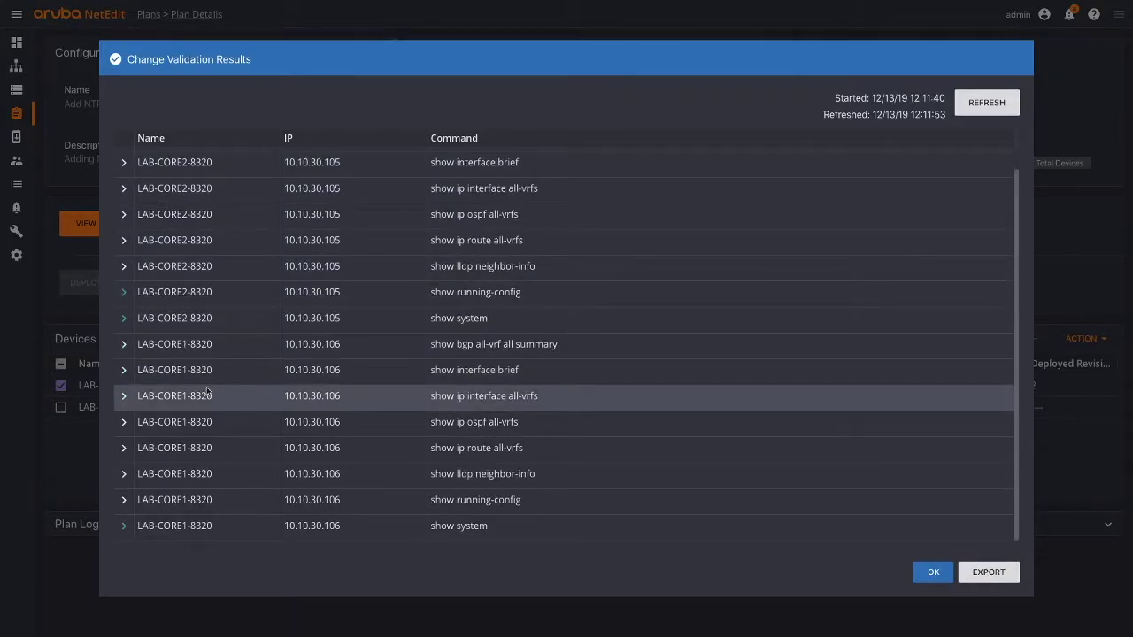
click(125, 372)
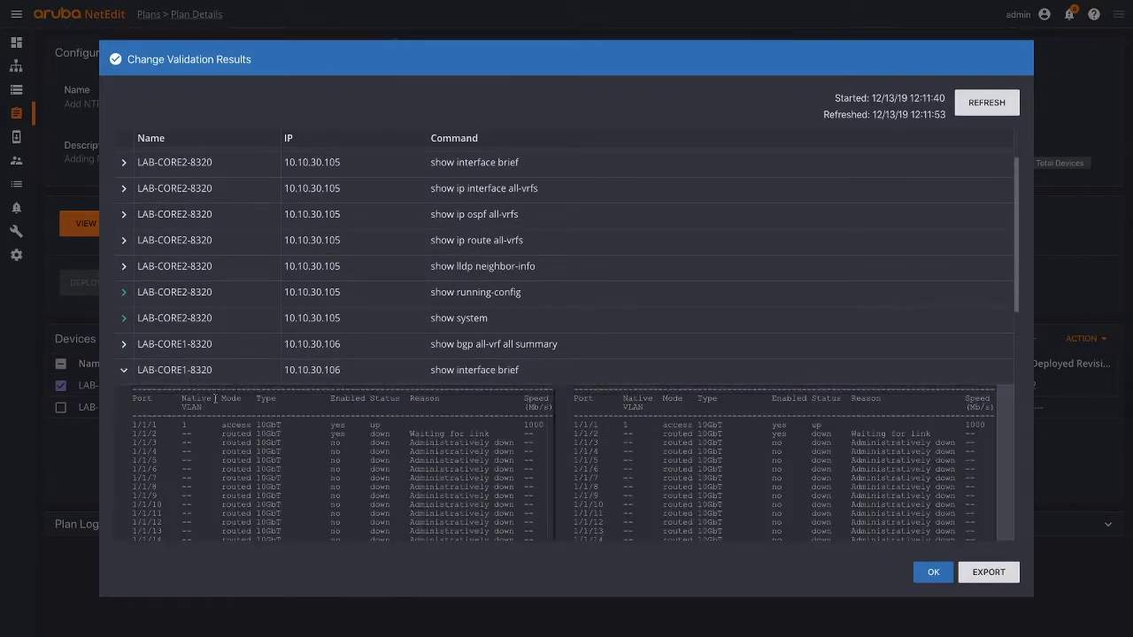
scroll(222, 403, down, 2)
scroll(222, 403, down, 5)
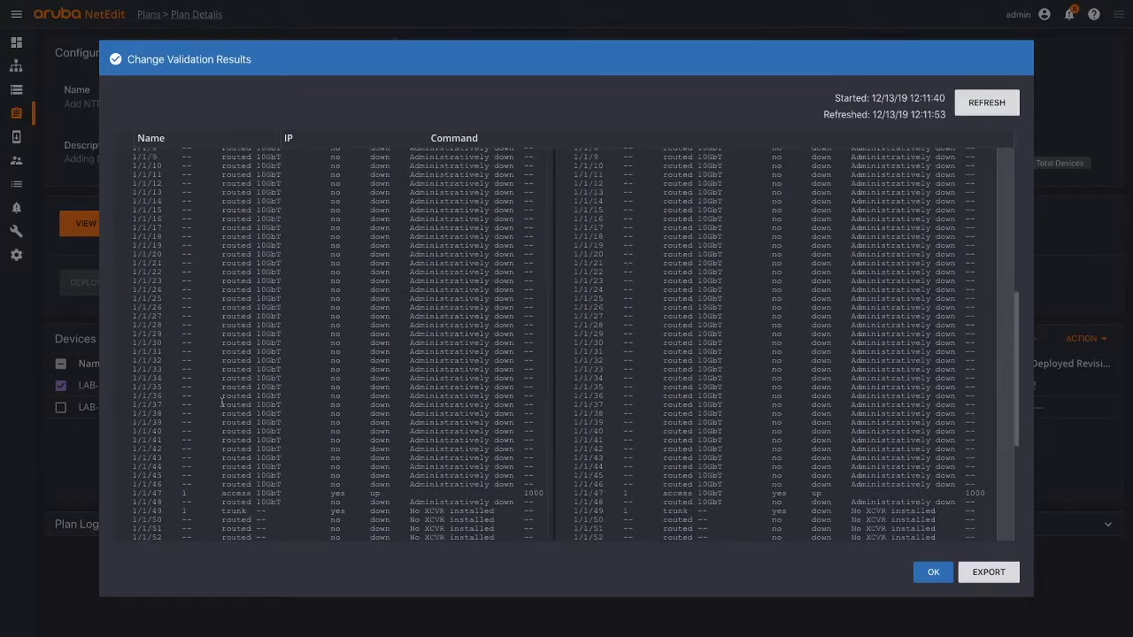
scroll(202, 336, up, 10)
click(120, 288)
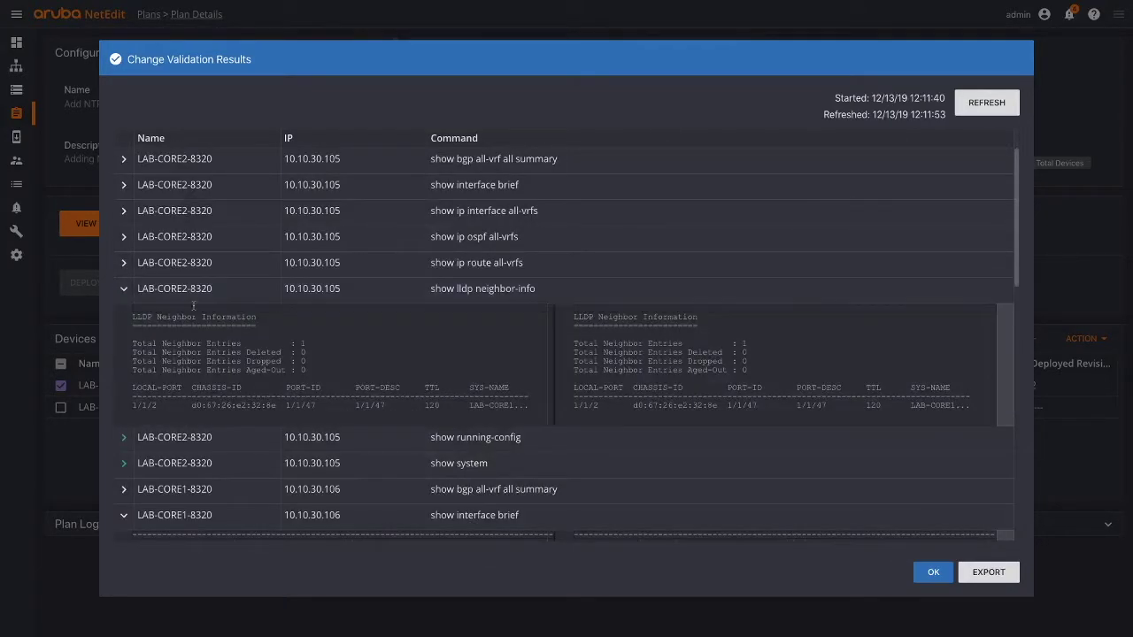
scroll(159, 283, down, 5)
scroll(166, 277, up, 5)
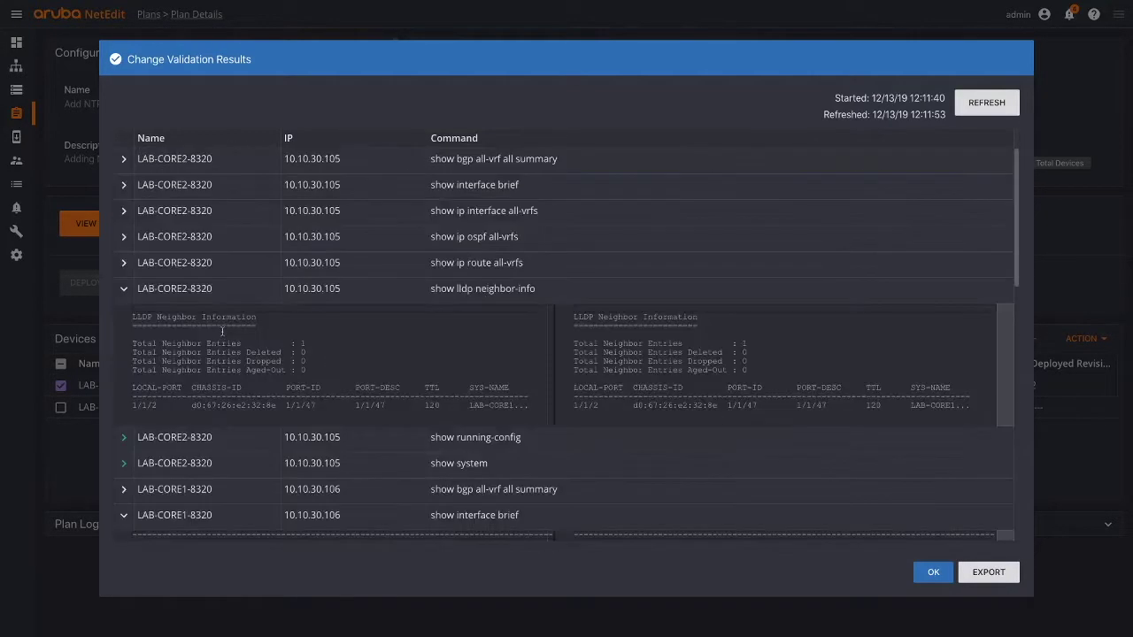
click(124, 262)
click(124, 236)
click(205, 210)
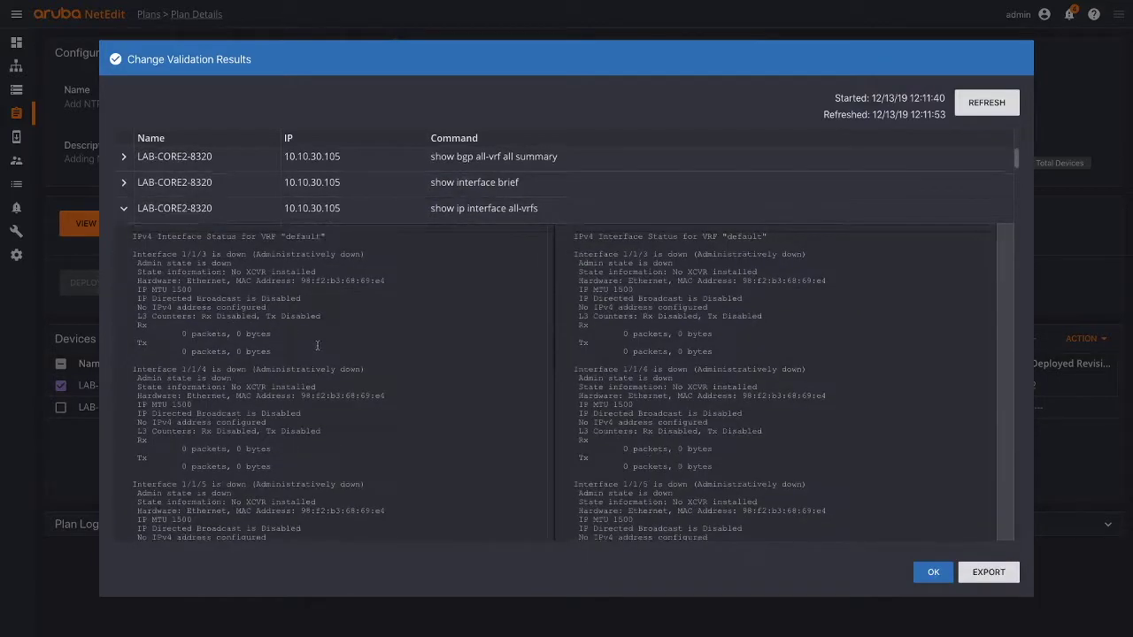
scroll(336, 352, down, 10)
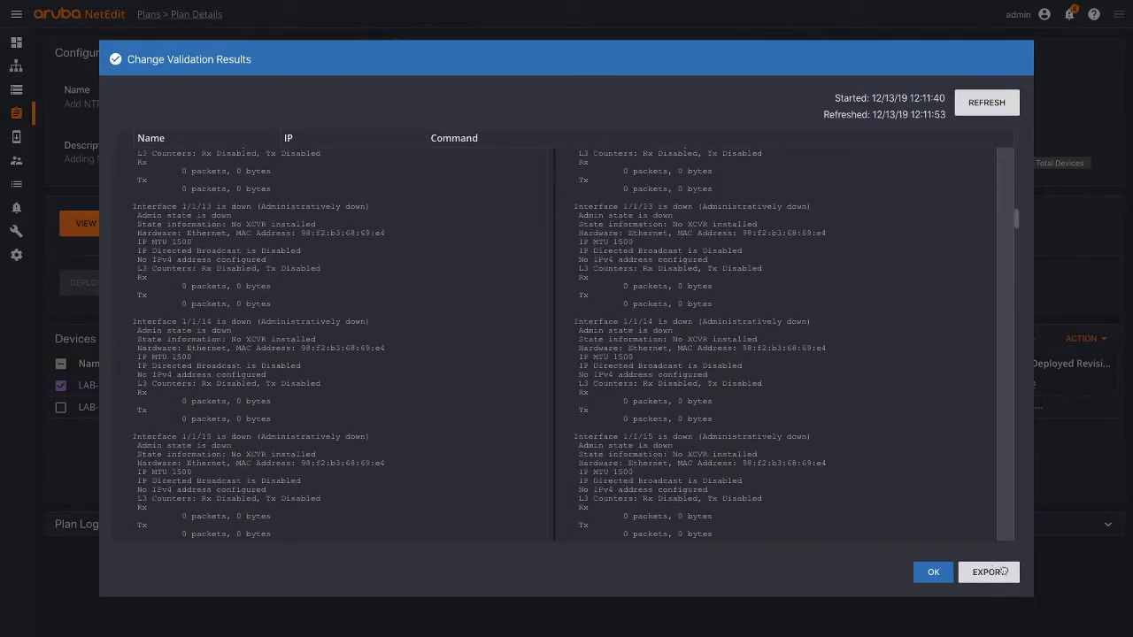
click(933, 572)
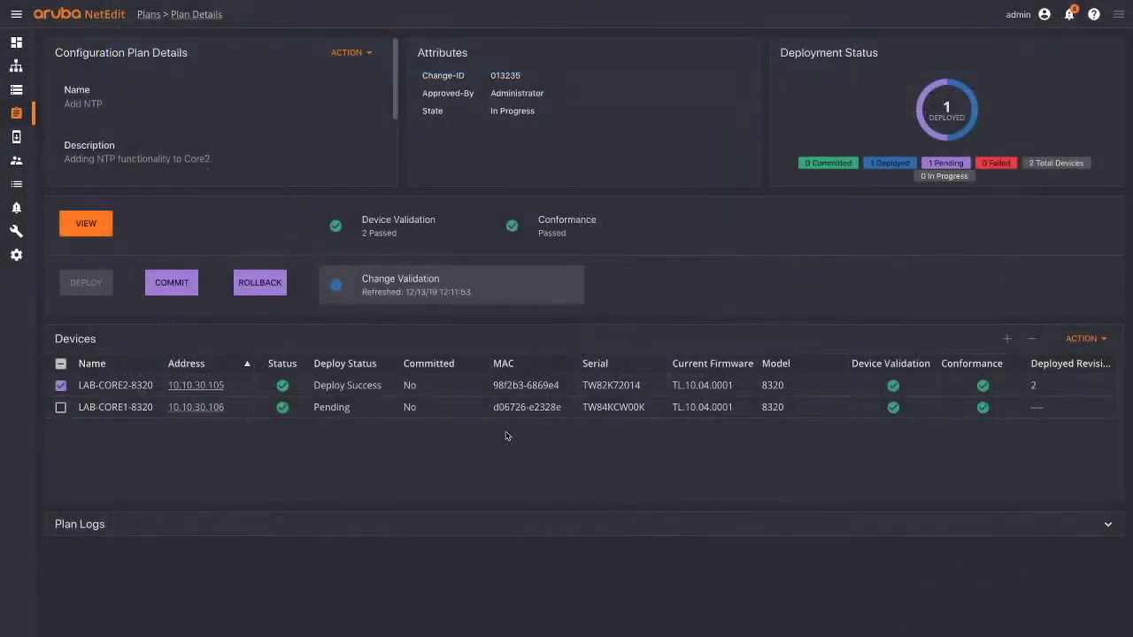
- Select LAB-CORE2-8320 and LAB-CORE1-8320 in Devices and choose ACTION > Edit Config
click(61, 407)
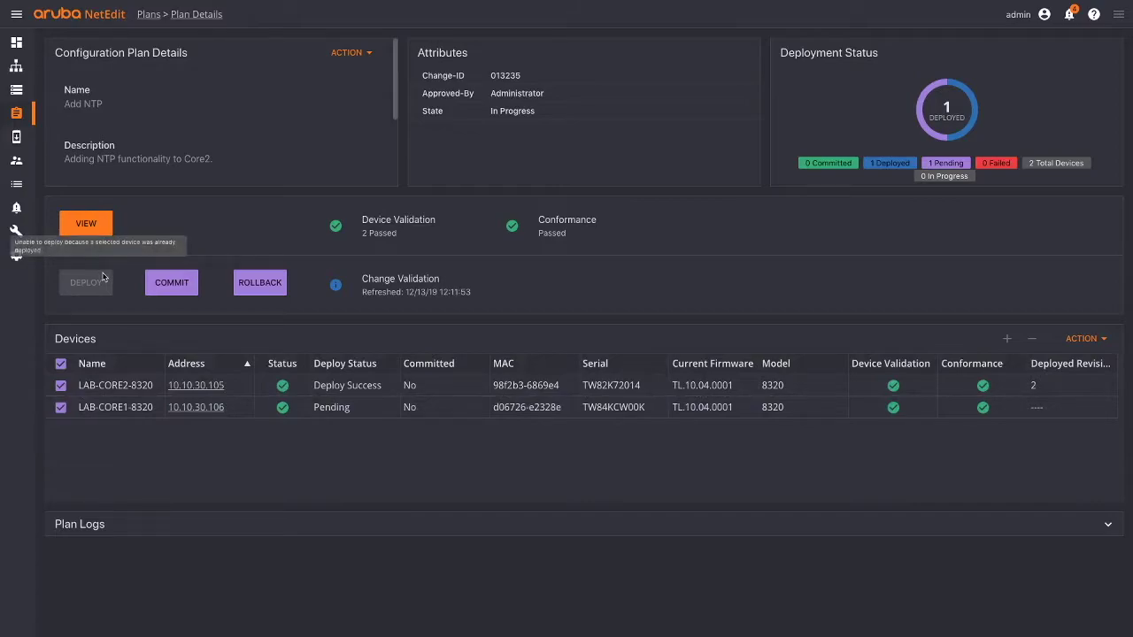
click(17, 91)
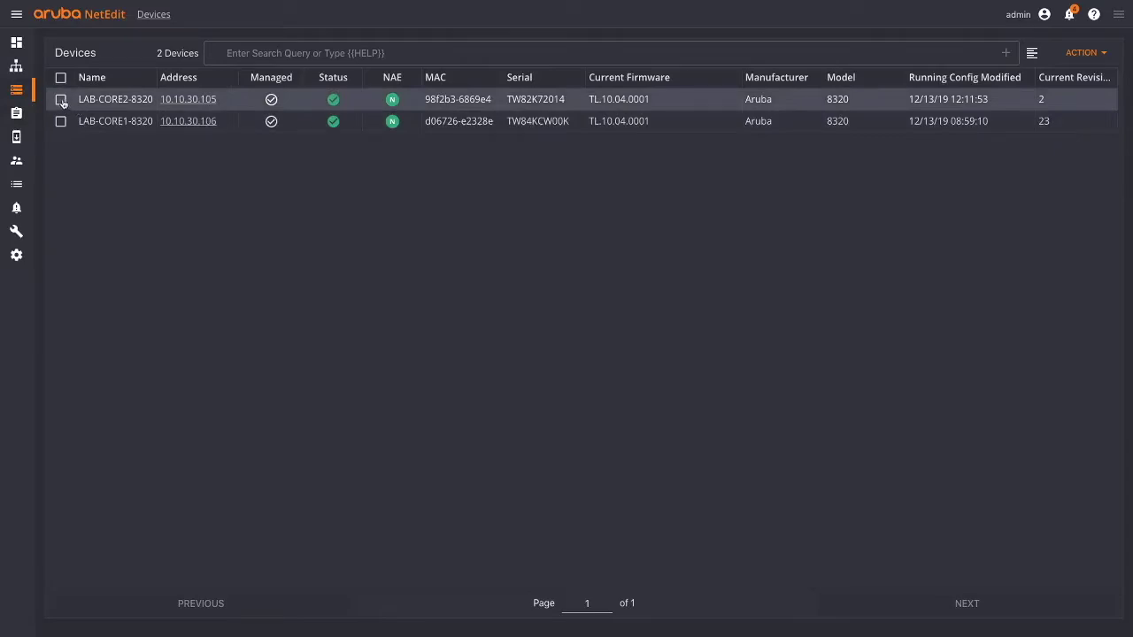
click(61, 100)
click(61, 121)
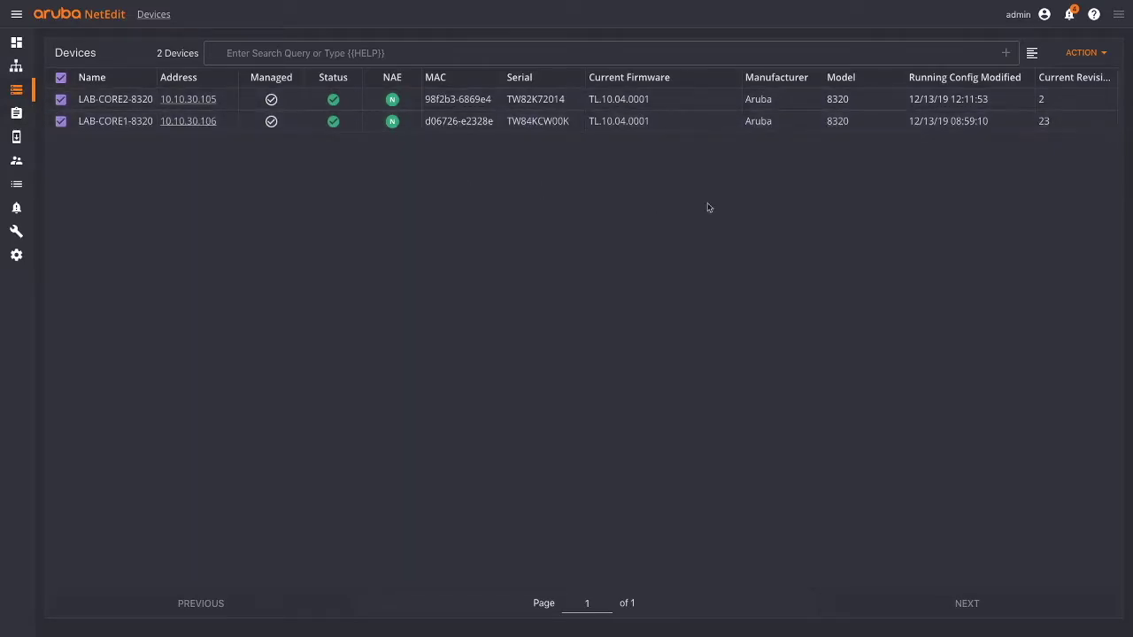
click(1082, 52)
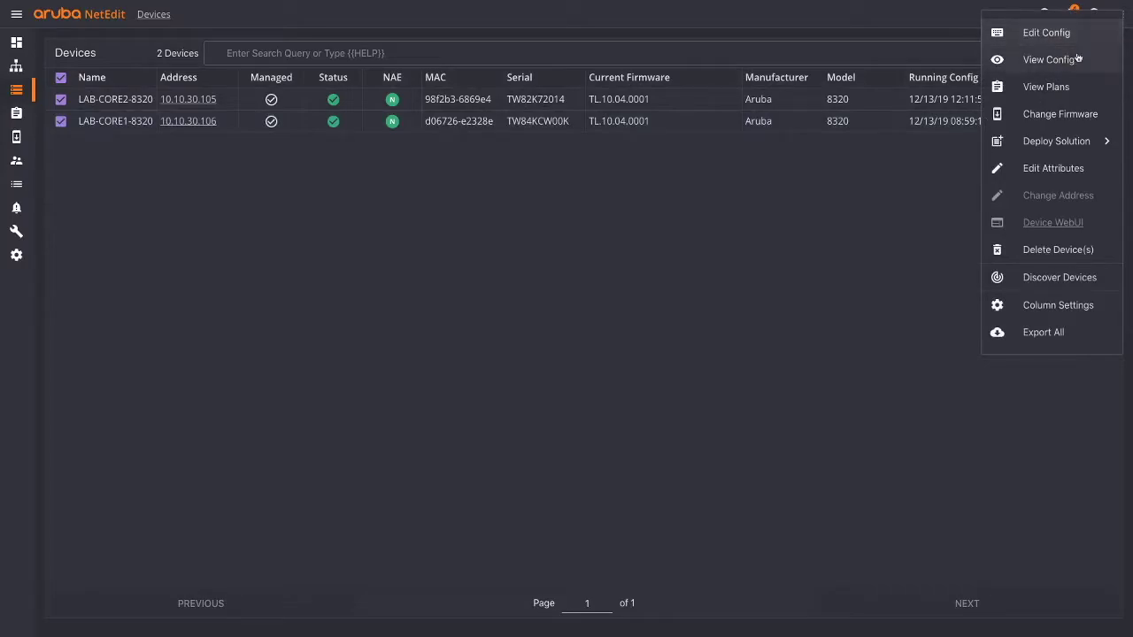
click(1055, 32)
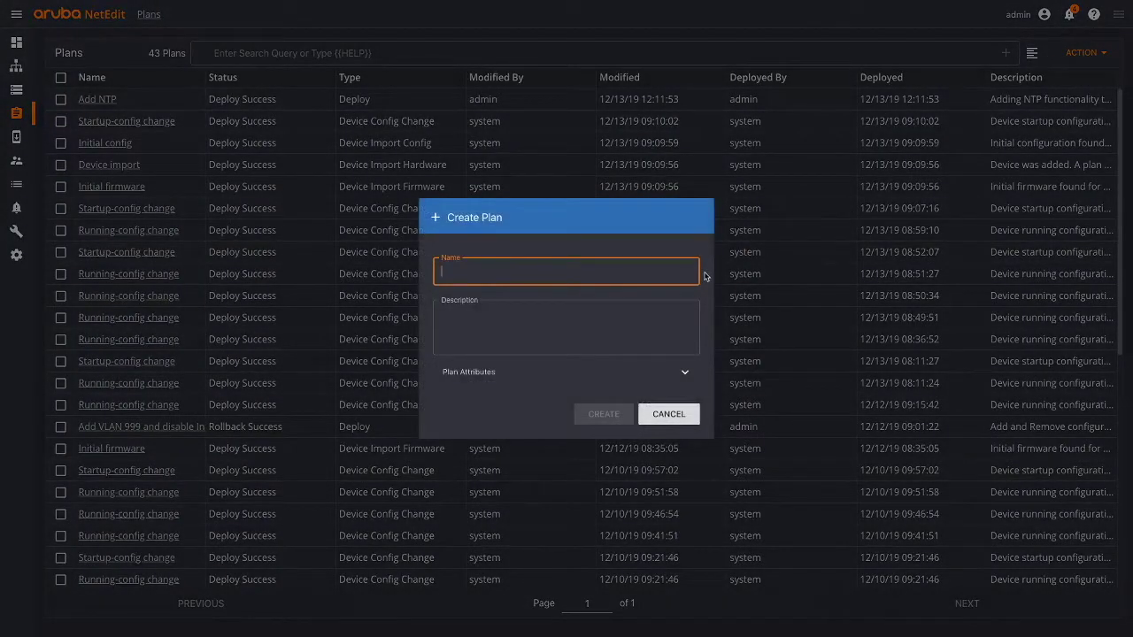
- Name the new plan 'Test' and expand its Plan Attributes fields
text(Test)
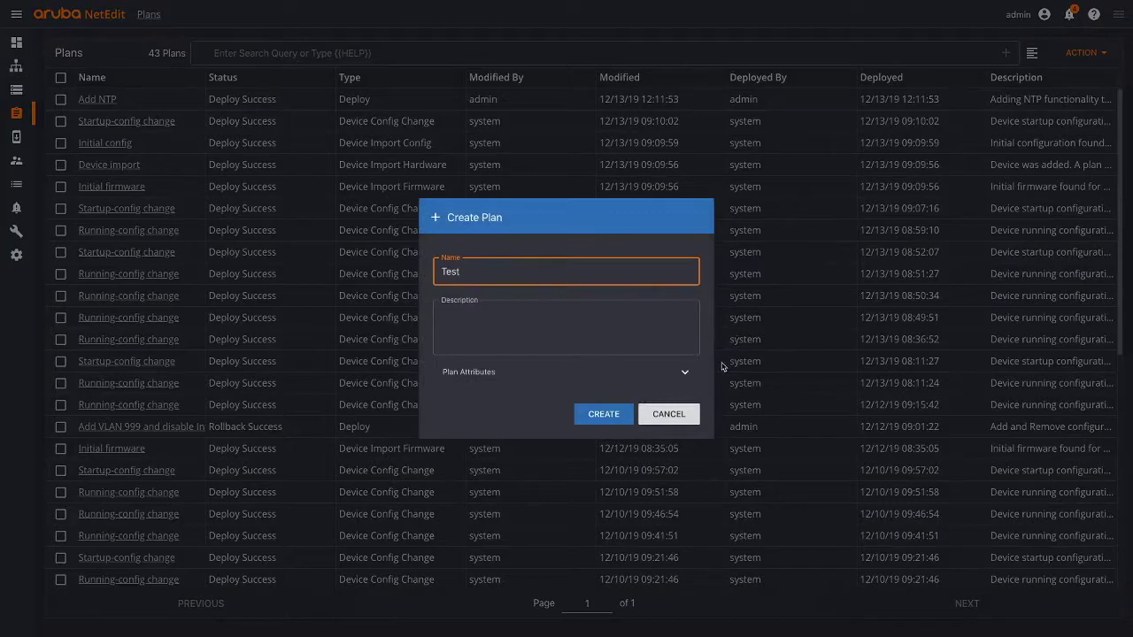
click(676, 373)
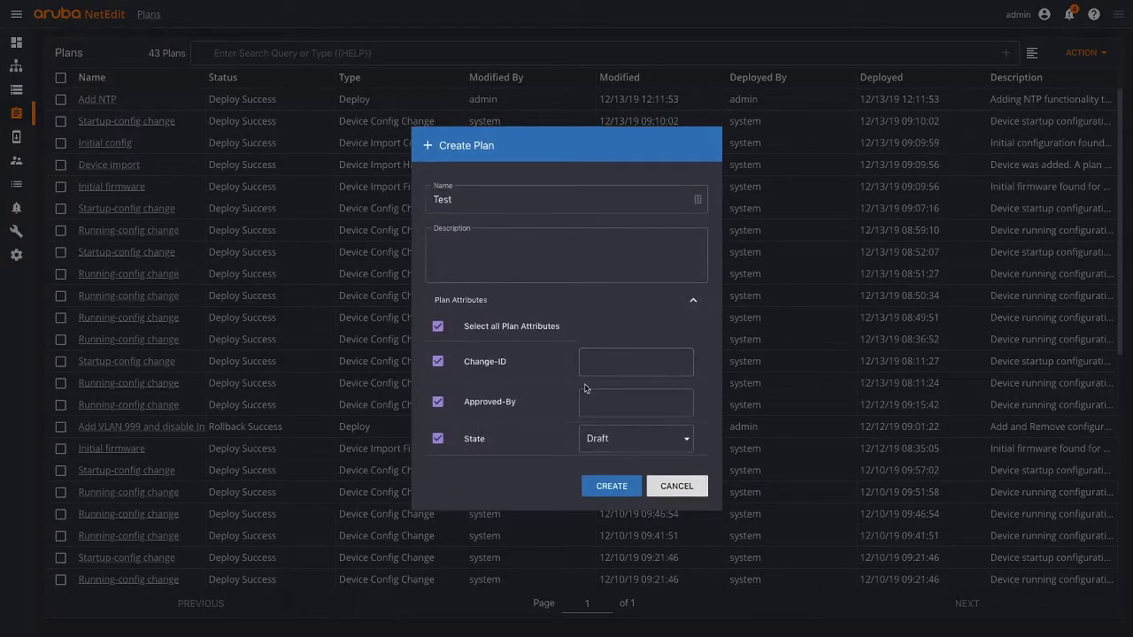
click(602, 369)
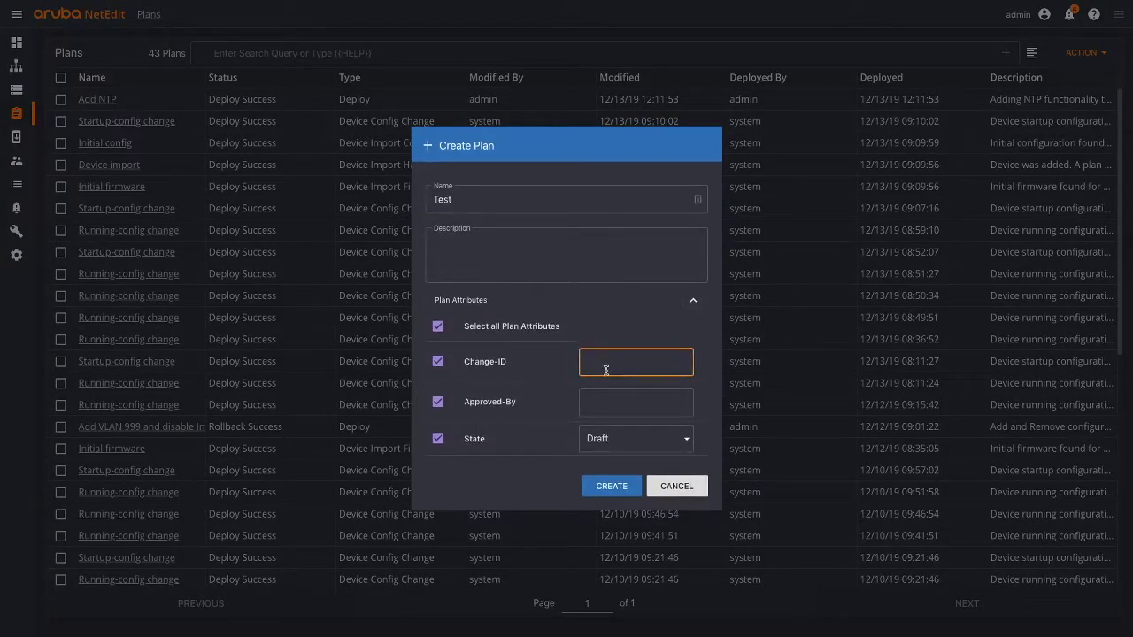
click(593, 399)
click(607, 437)
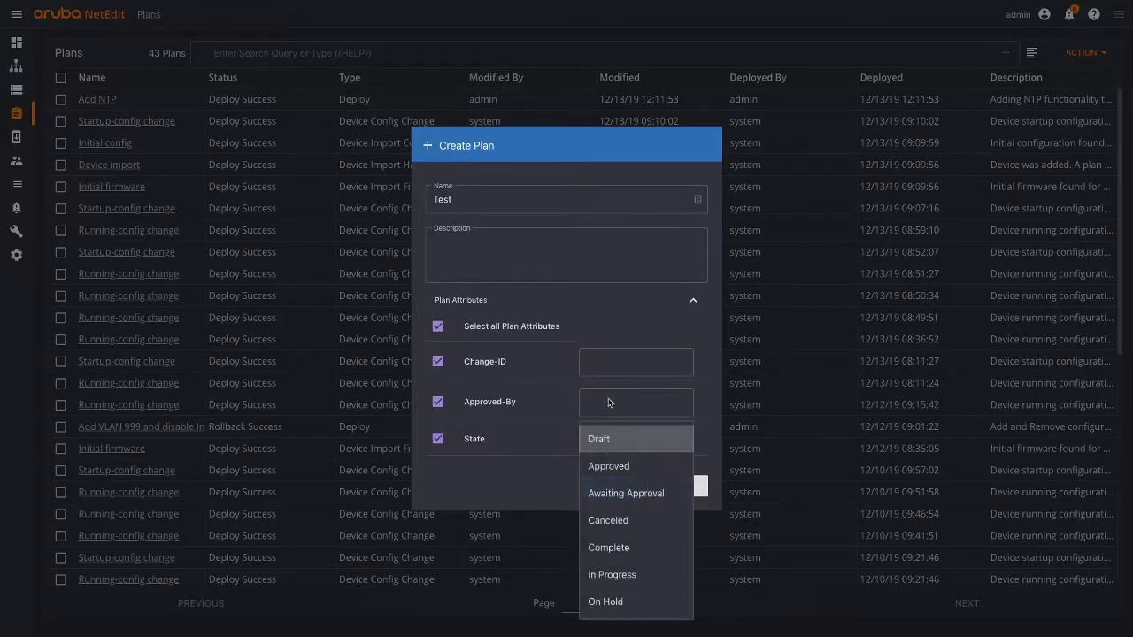
click(607, 368)
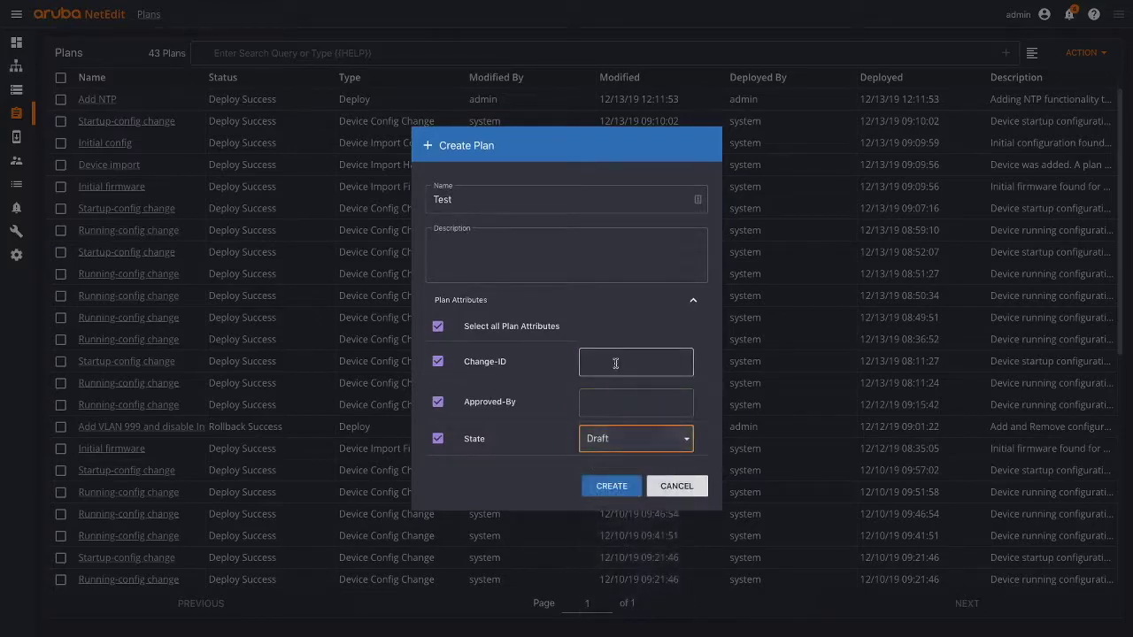
- Set Change-ID 8678678, Approved-By Admin and state In Progress, then create the plan
text(8678678)
click(624, 407)
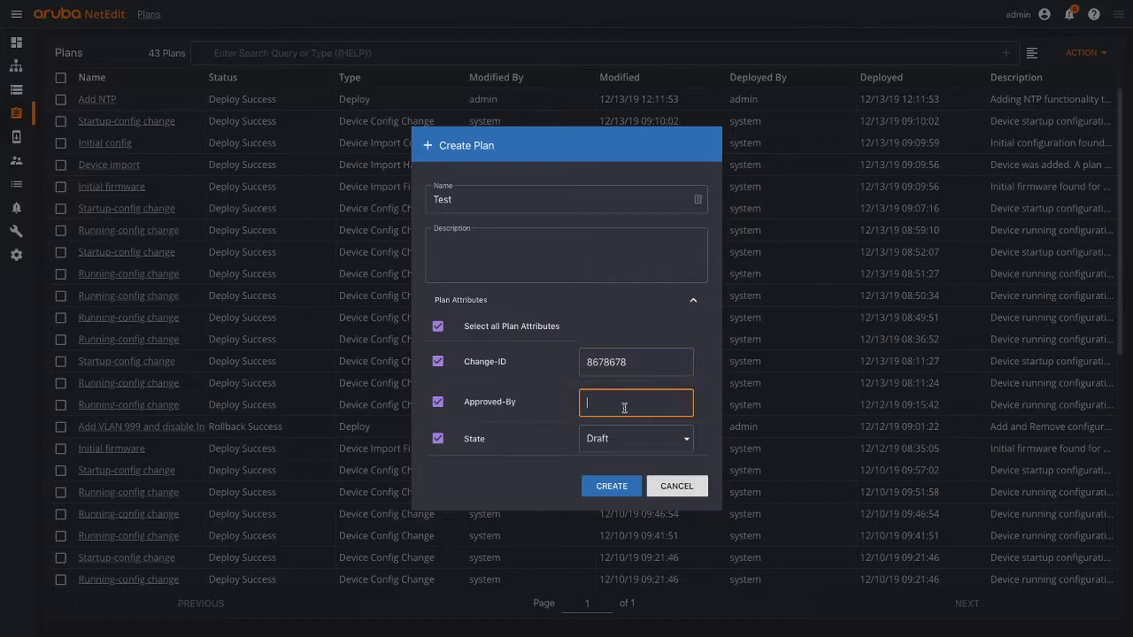
text(Admin)
click(675, 439)
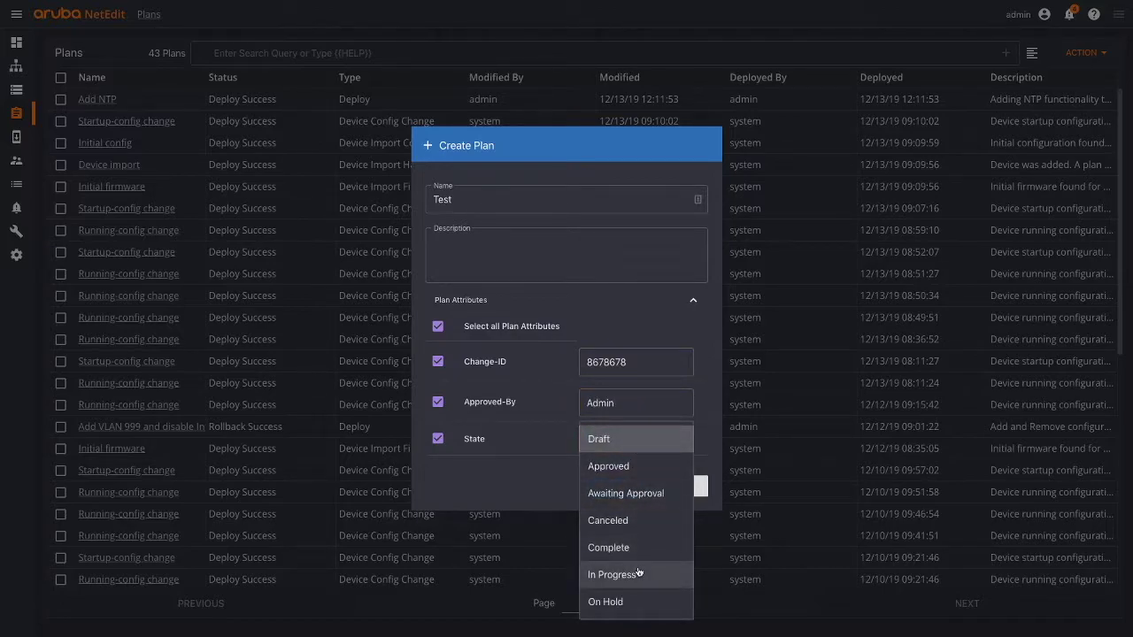
click(639, 573)
click(589, 489)
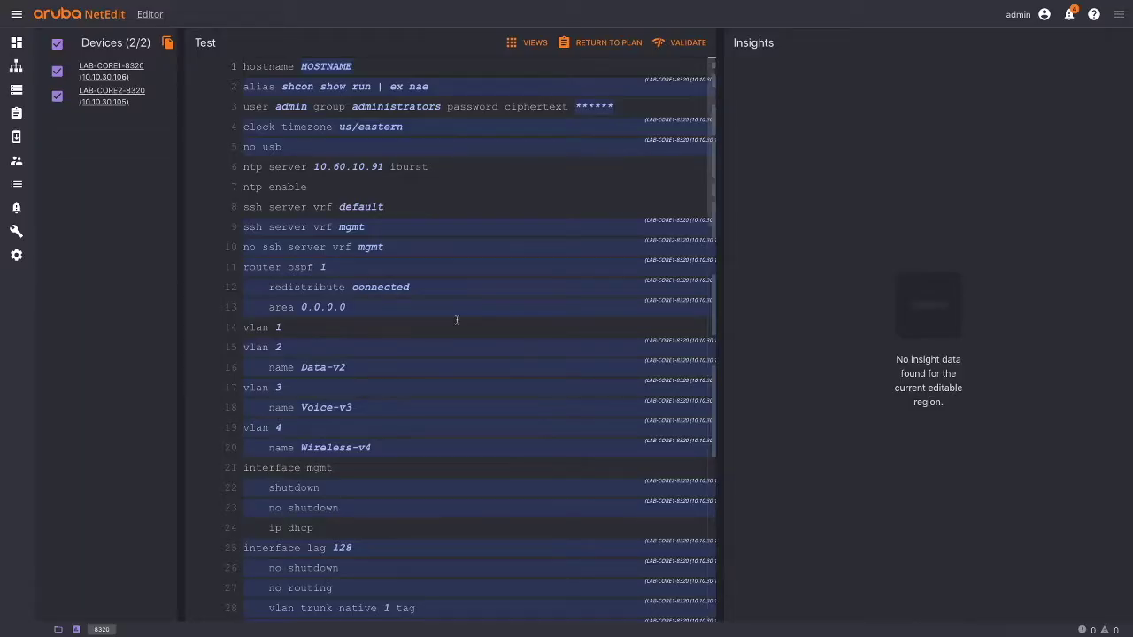
scroll(457, 319, down, 10)
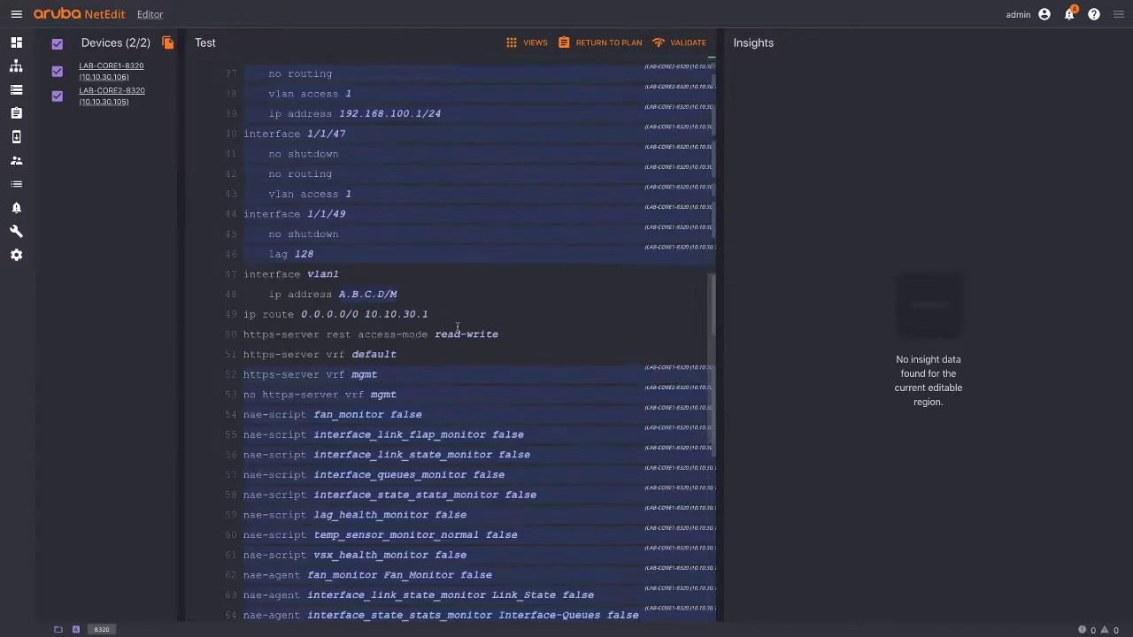
- Widen the configuration pane, scroll to interface vlan1 and open its A.B.C.D/M ip address value
scroll(457, 326, up, 10)
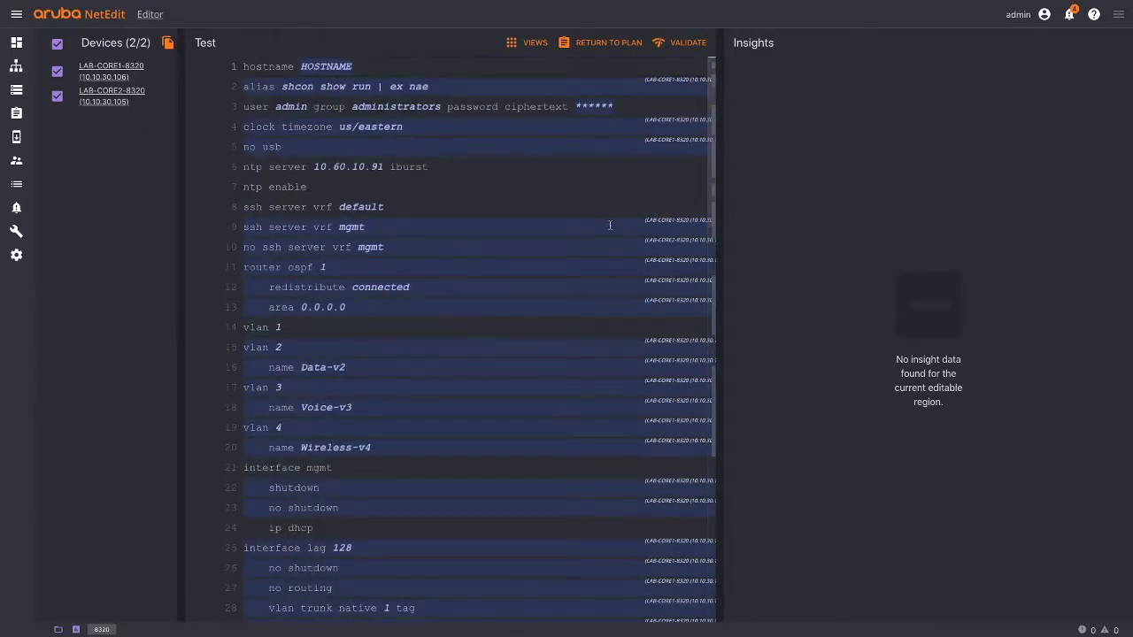
drag(717, 280, 886, 292)
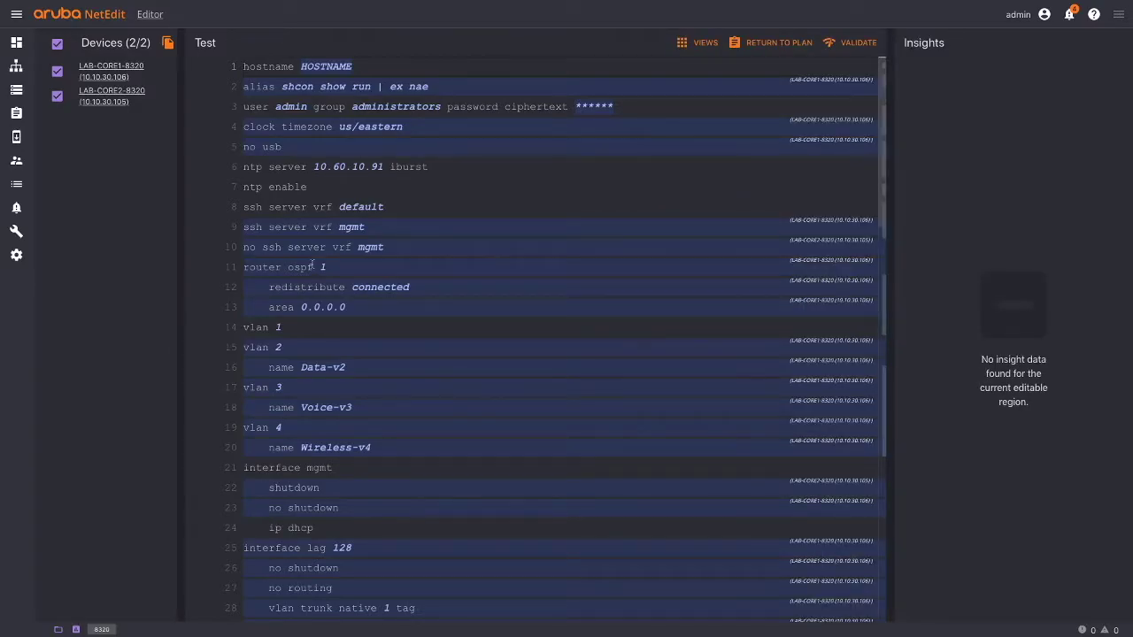
mouse_move(322, 266)
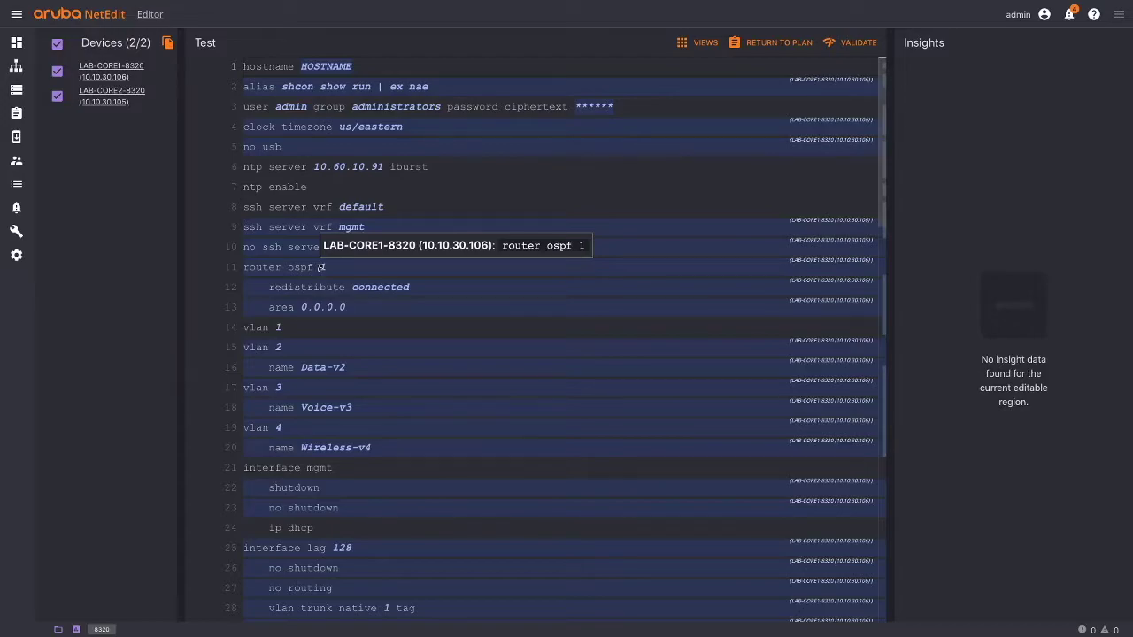
scroll(379, 326, down, 4)
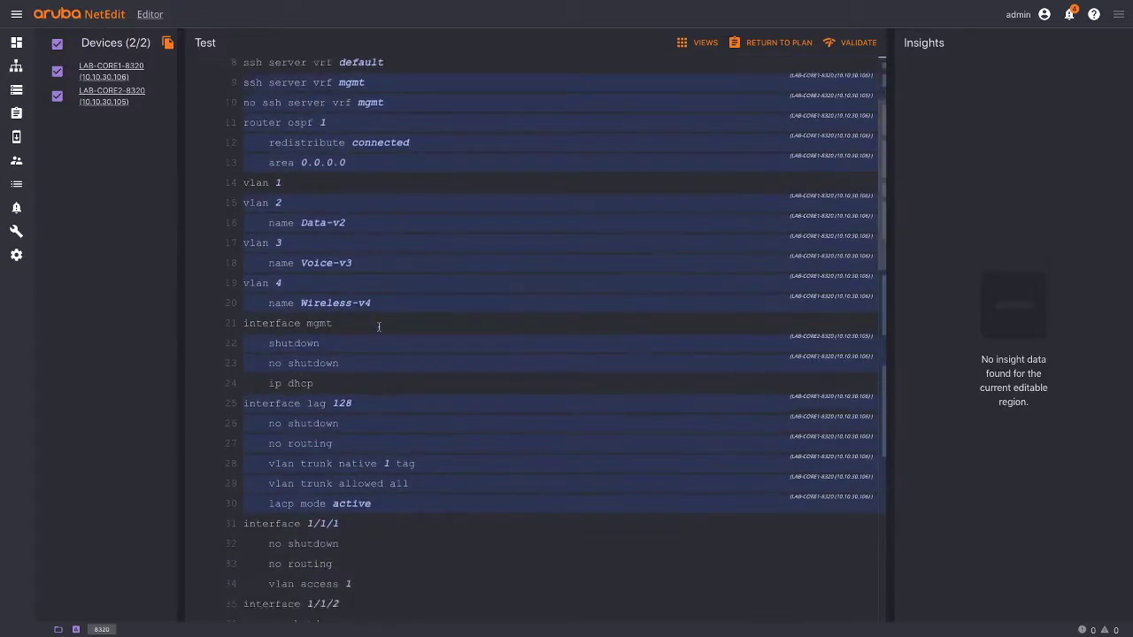
scroll(379, 327, down, 6)
scroll(379, 327, down, 2)
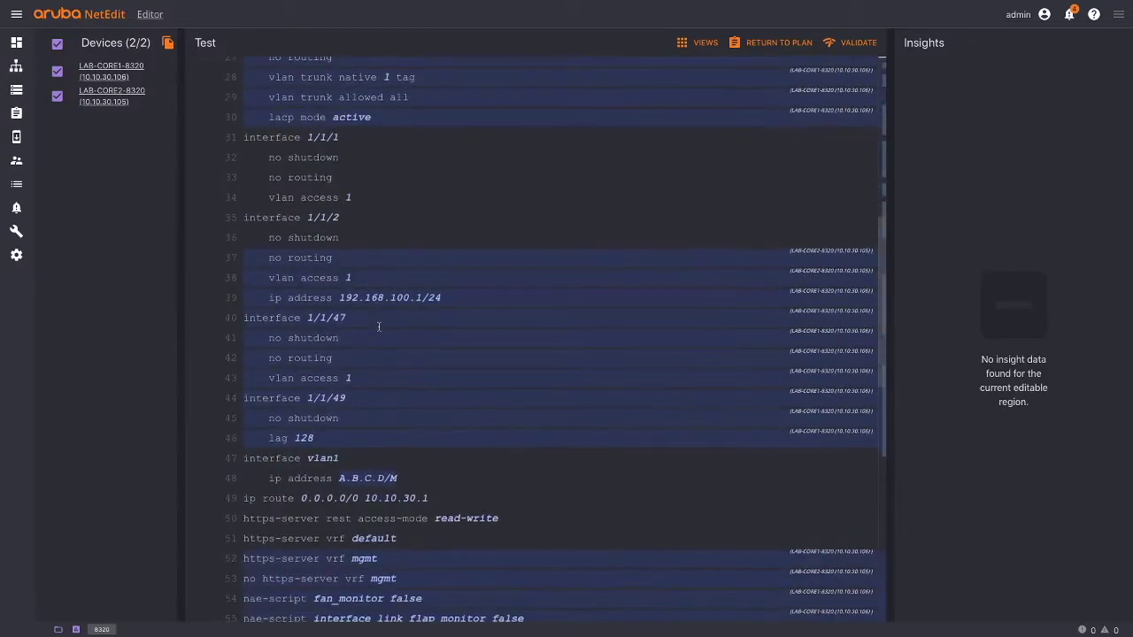
mouse_move(366, 481)
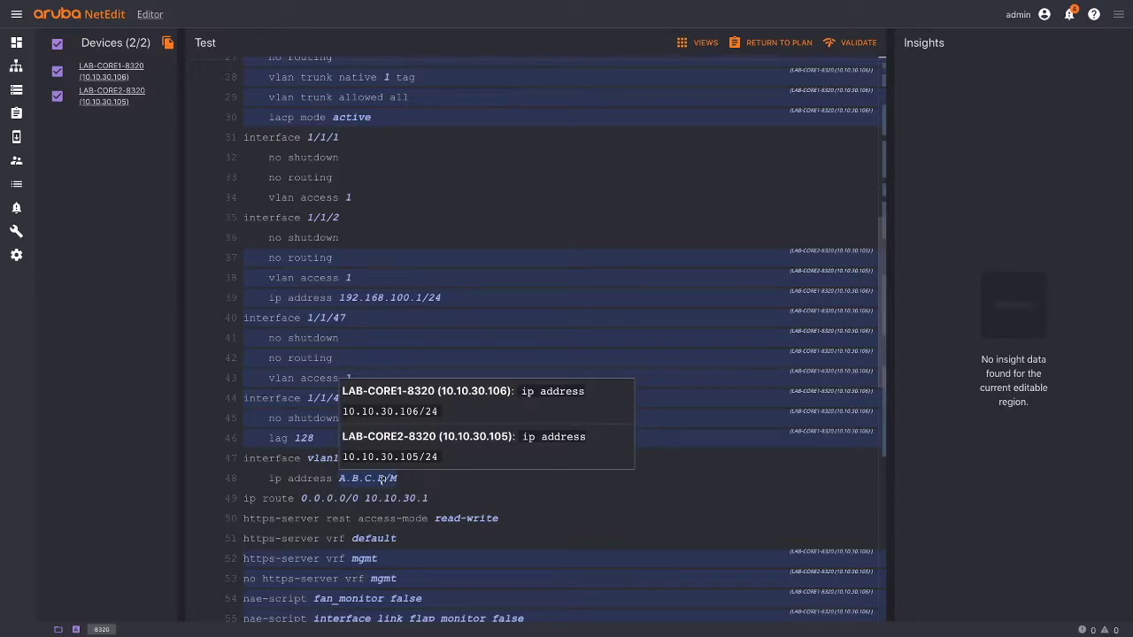
click(382, 480)
- Inspect the LAB-CORE2-8320 and LAB-CORE1-8320 ip address values, then cancel without changes
click(391, 519)
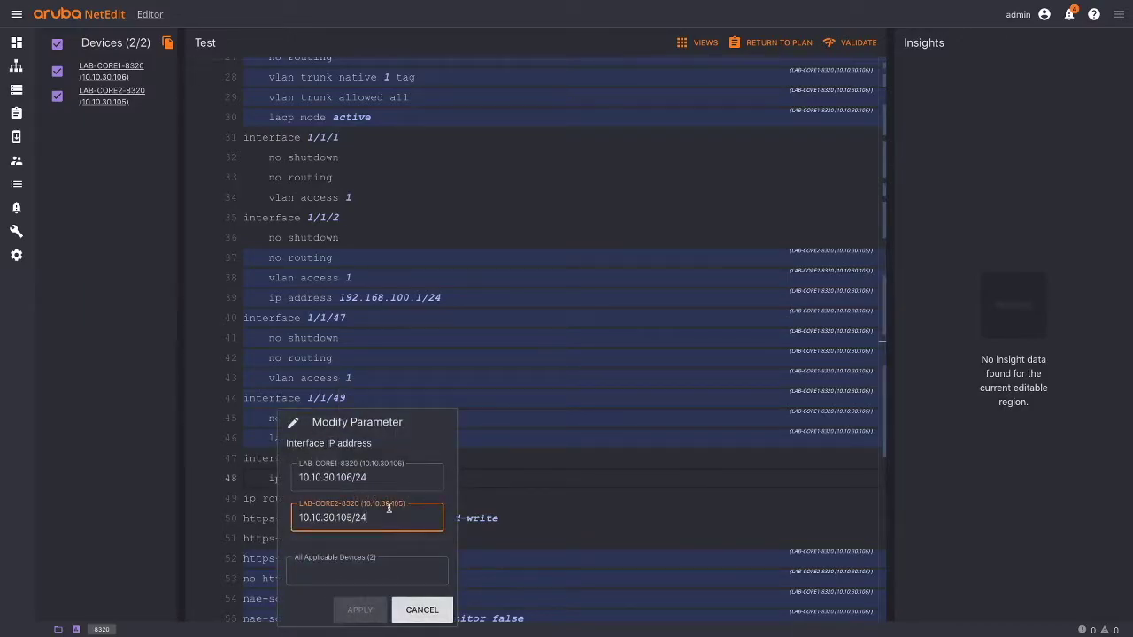
click(393, 482)
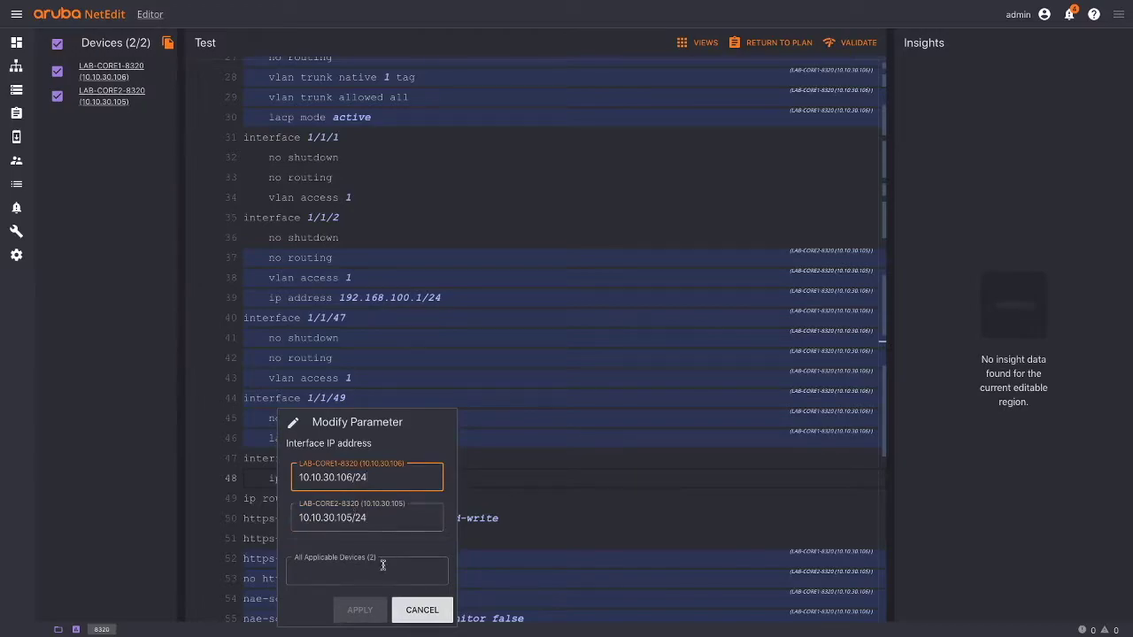
click(422, 610)
- Hide LAB-CORE1-8320's configuration and return to the Test plan's details page
scroll(445, 467, up, 3)
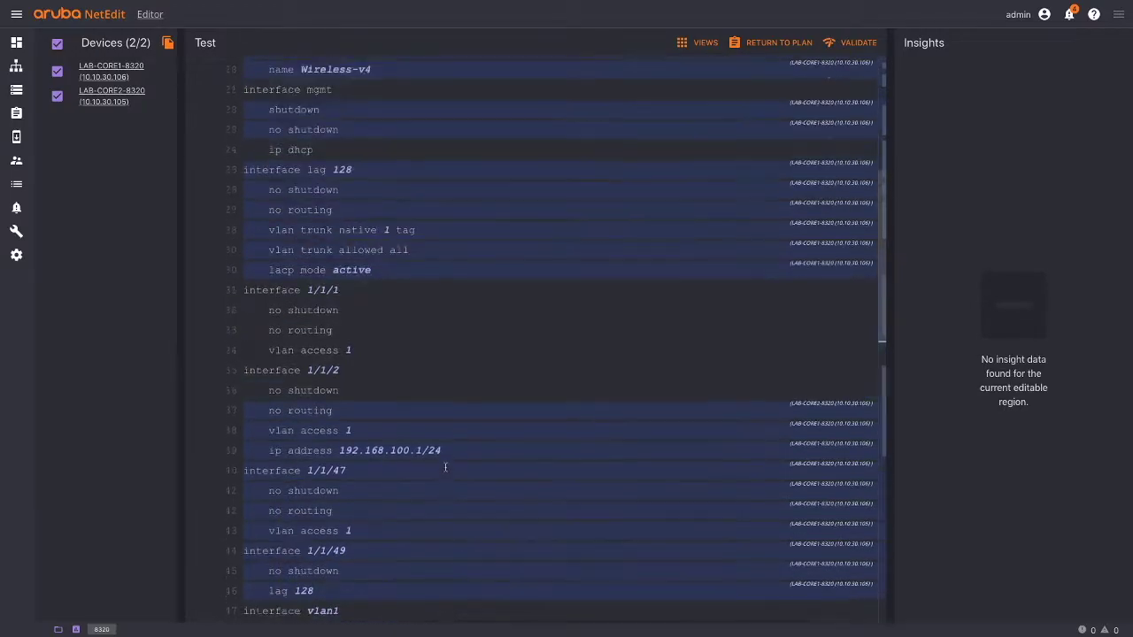
scroll(445, 468, up, 7)
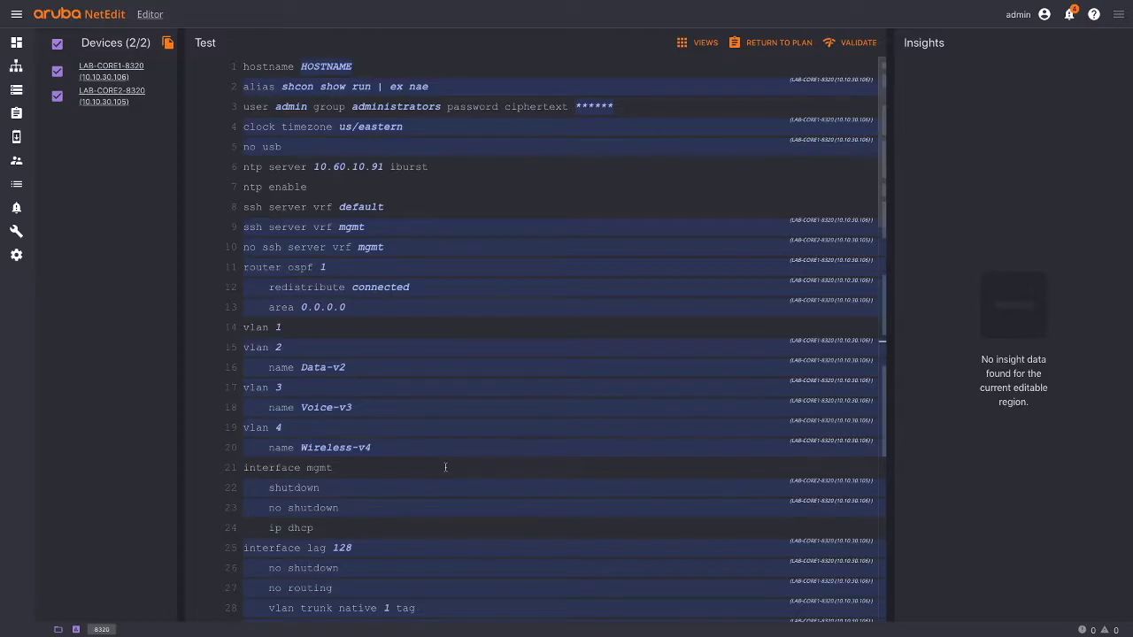
click(58, 71)
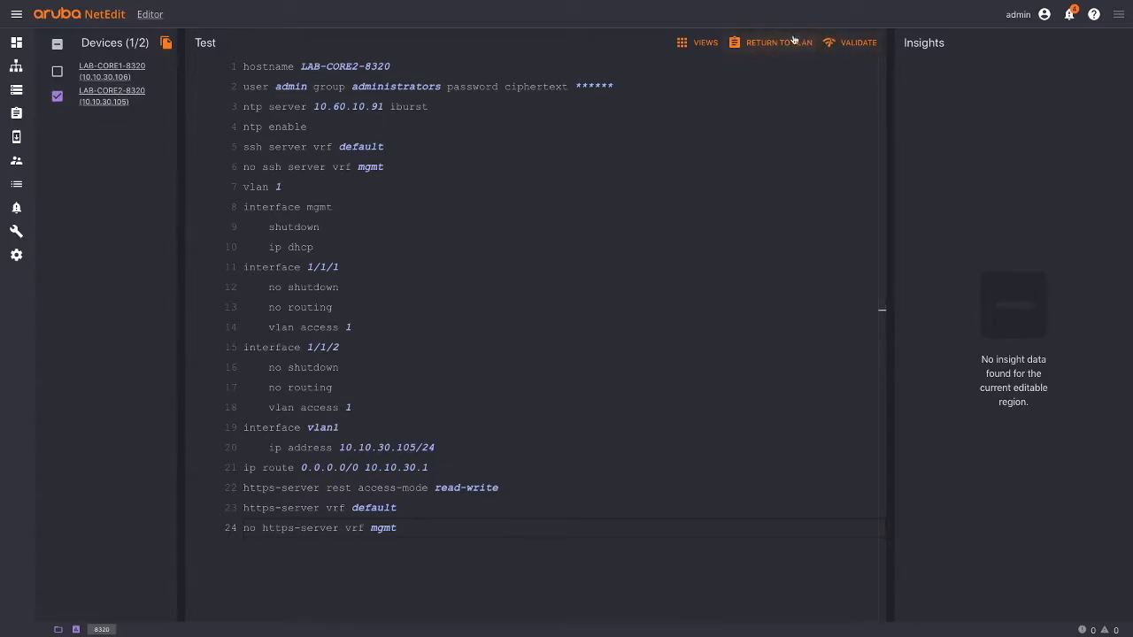
click(775, 42)
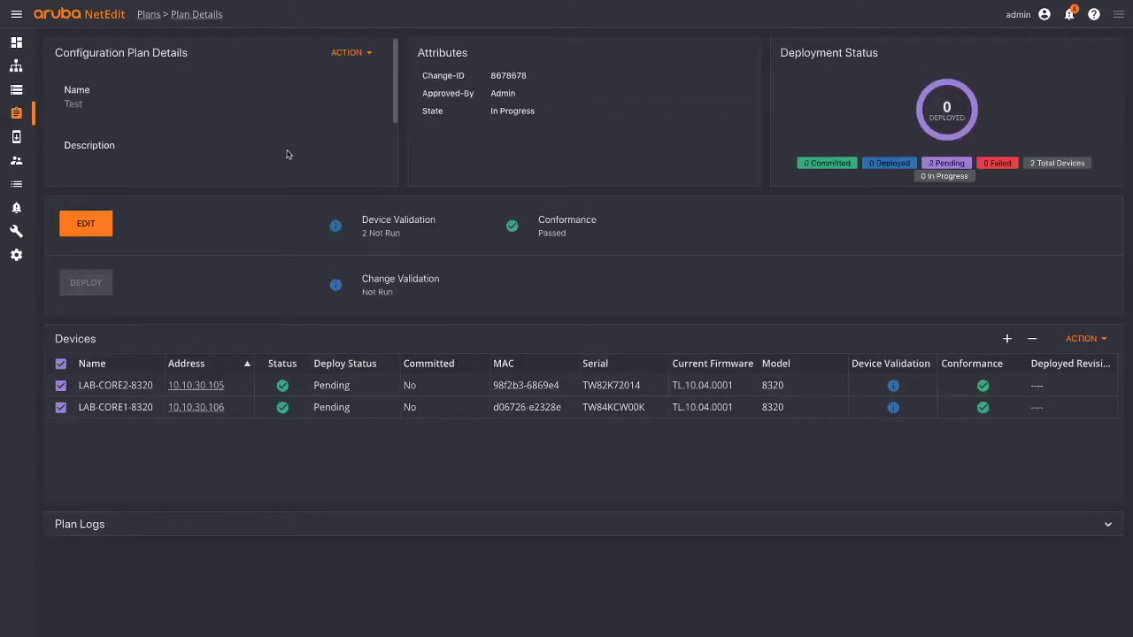
- Review the 08:50:34 Running-config change plan's configuration, then go back to the Plans list
click(34, 113)
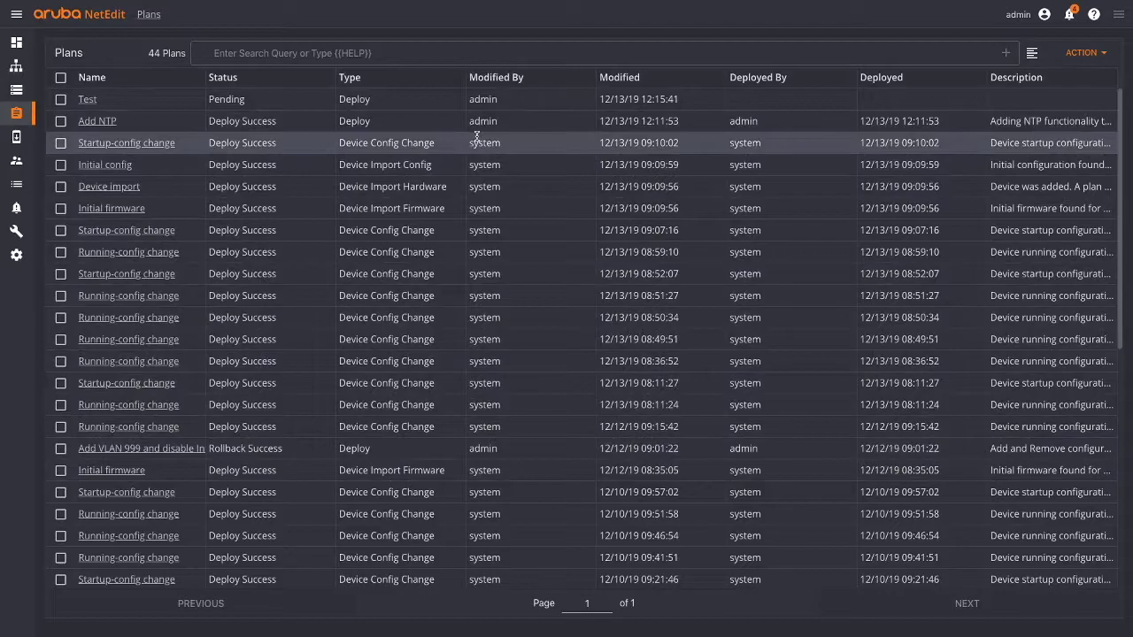
click(145, 319)
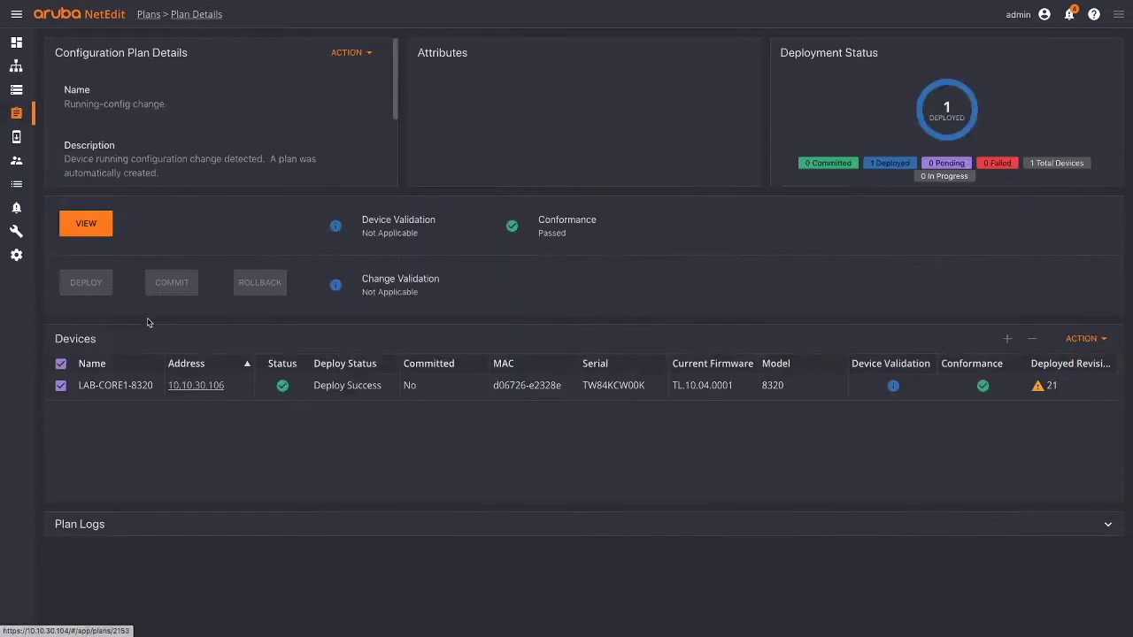
click(94, 222)
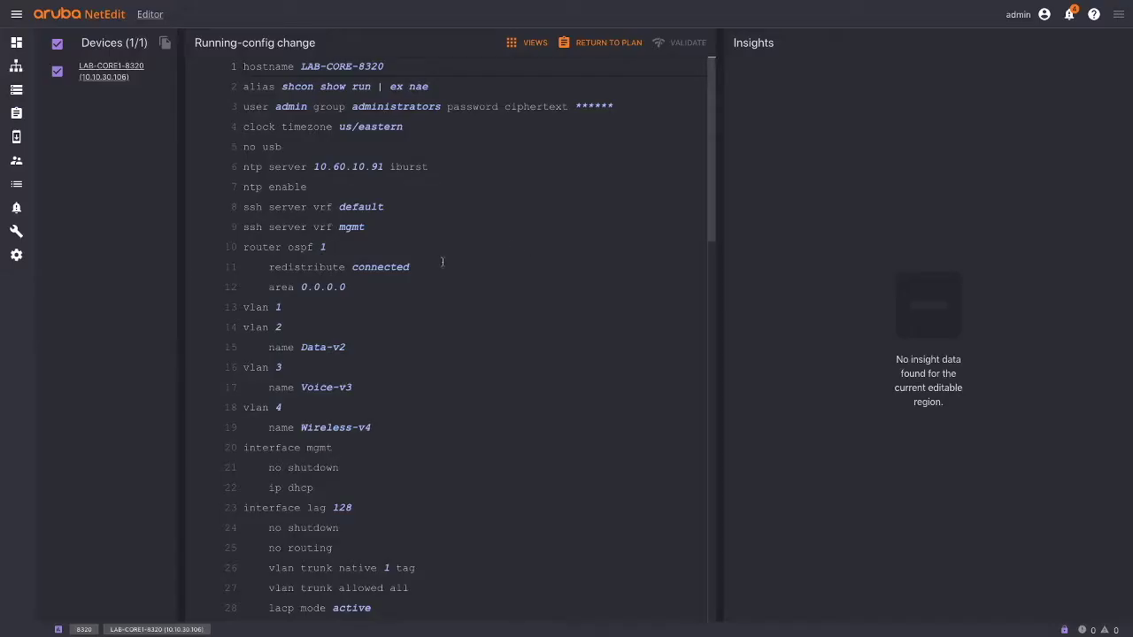
scroll(428, 285, down, 10)
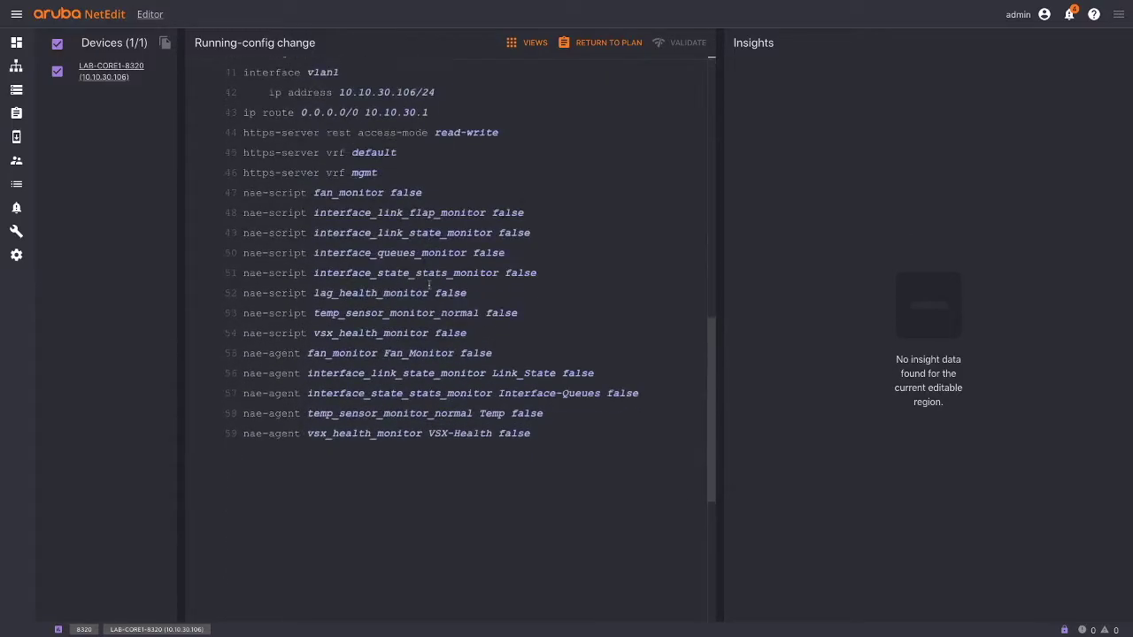
scroll(428, 285, up, 10)
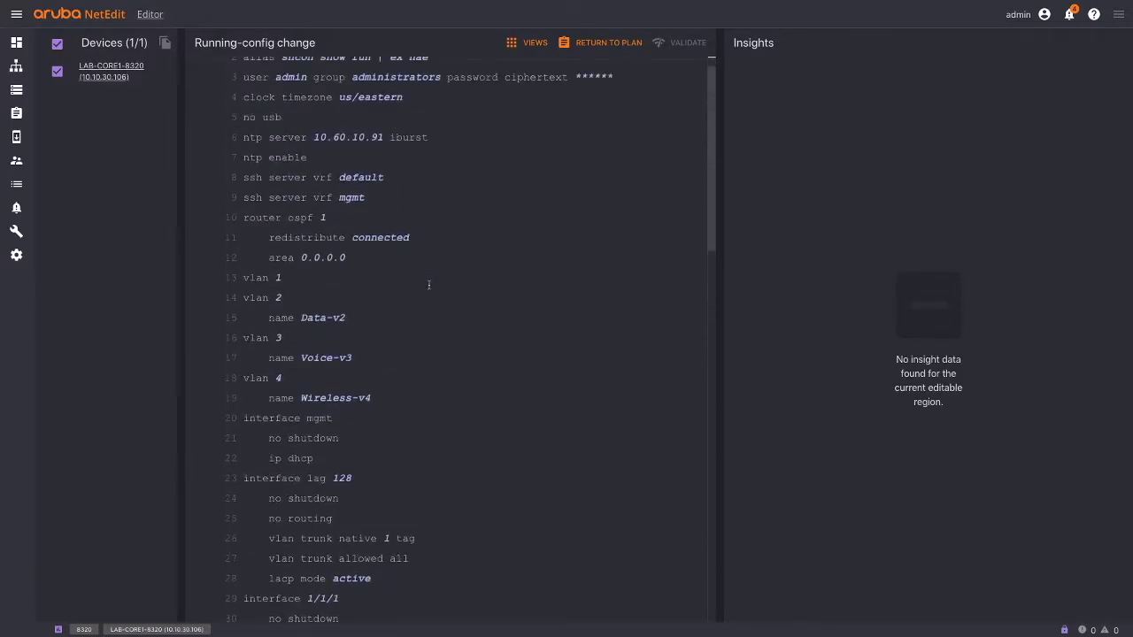
click(16, 114)
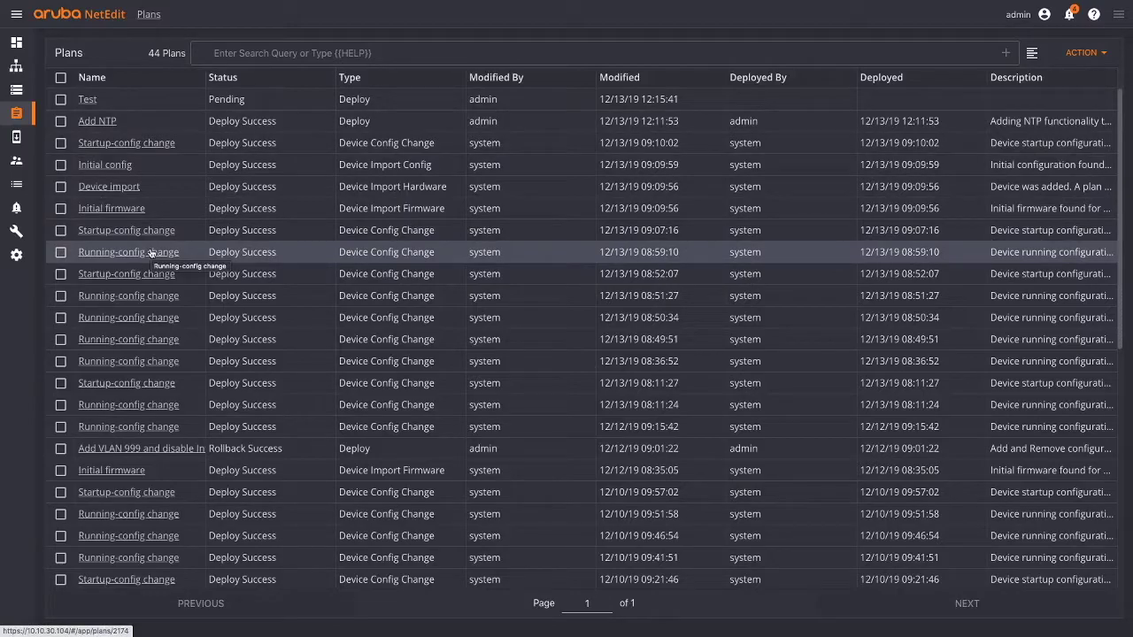
click(266, 54)
scroll(284, 278, down, 5)
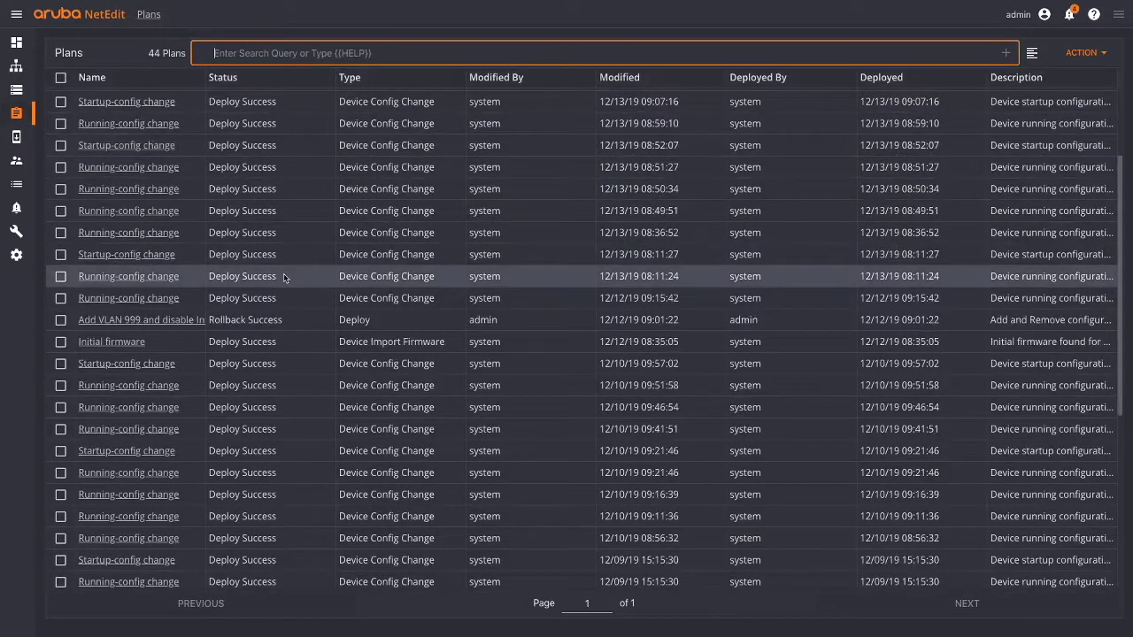
scroll(284, 278, up, 5)
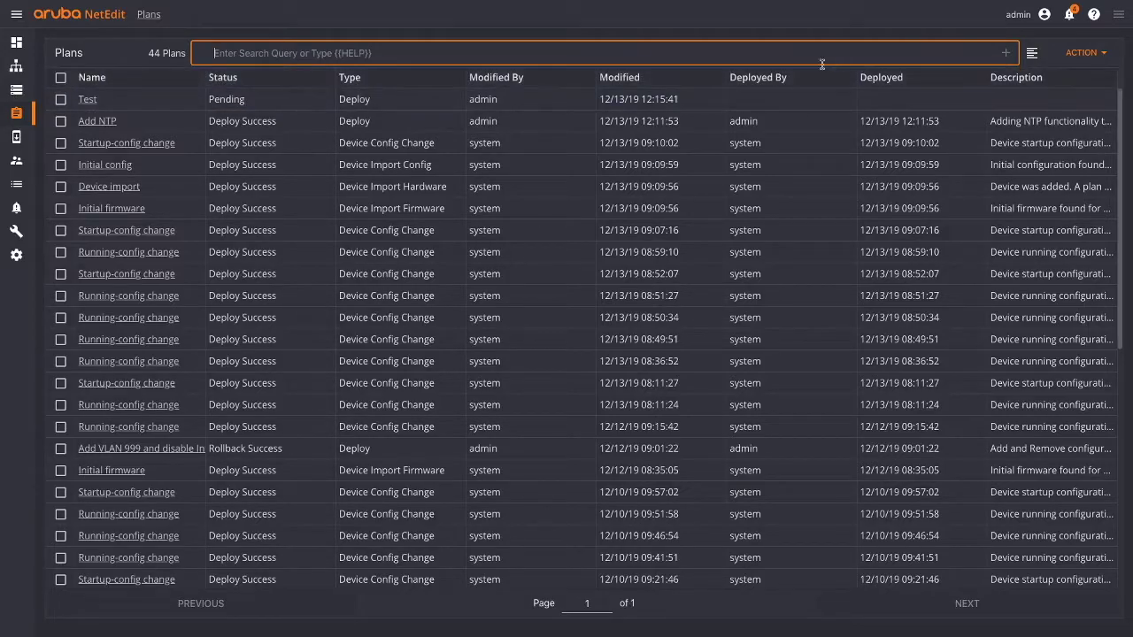
click(1032, 54)
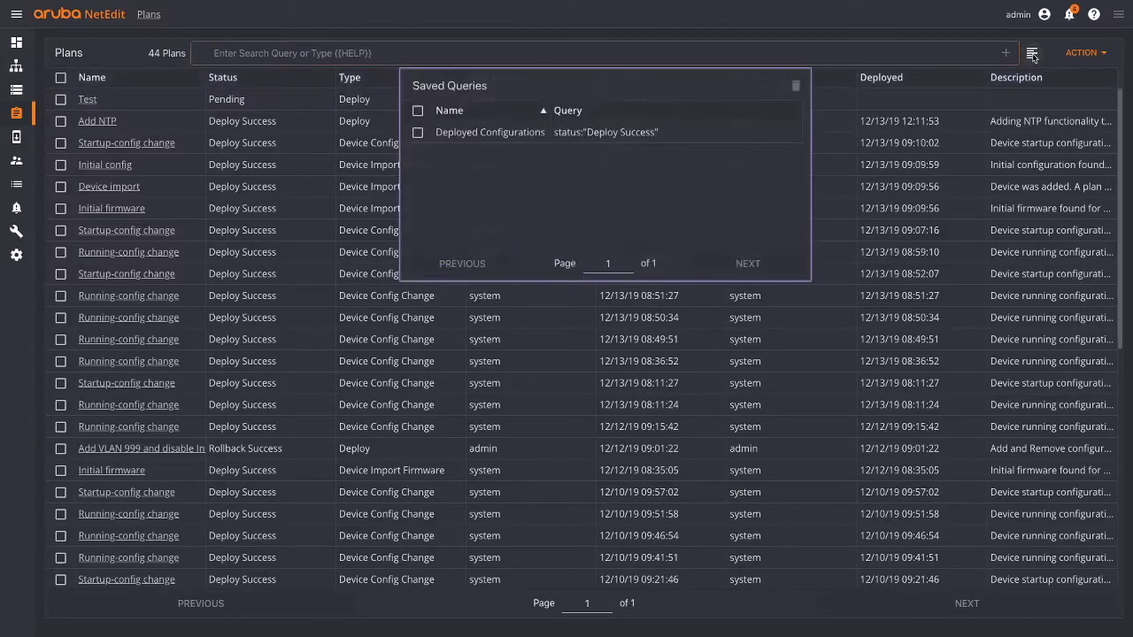
click(604, 132)
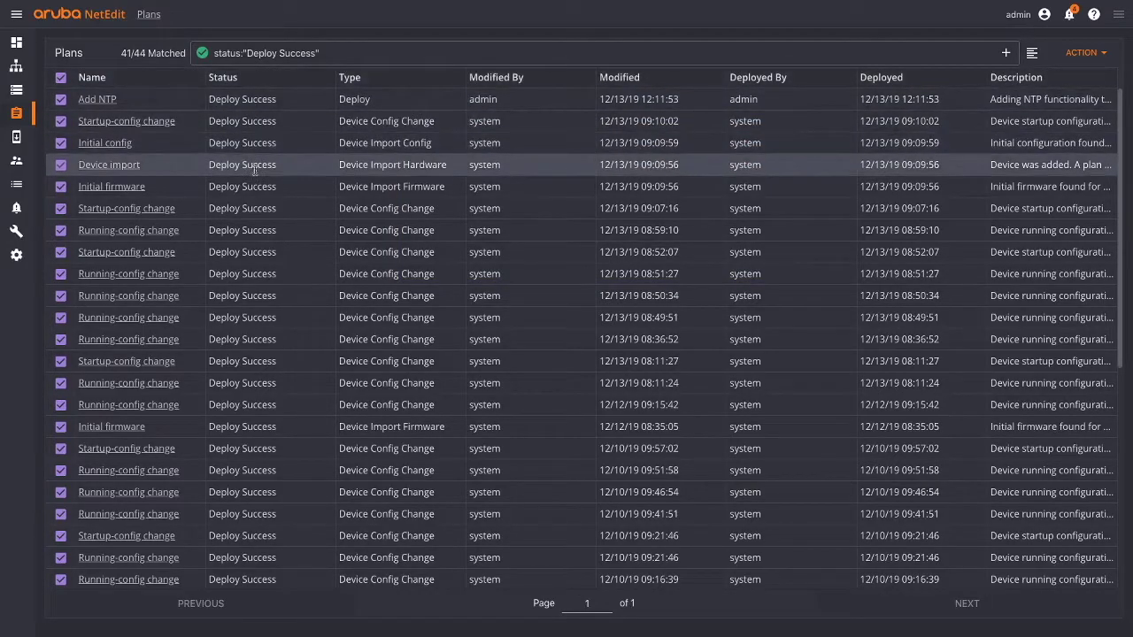
scroll(256, 288, down, 5)
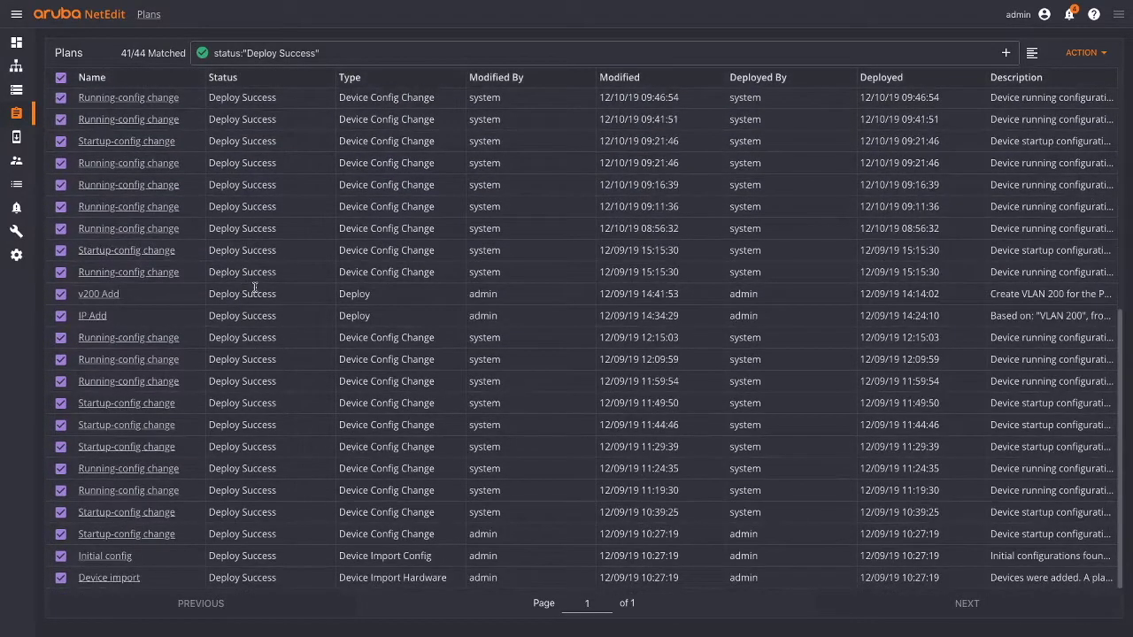
click(352, 54)
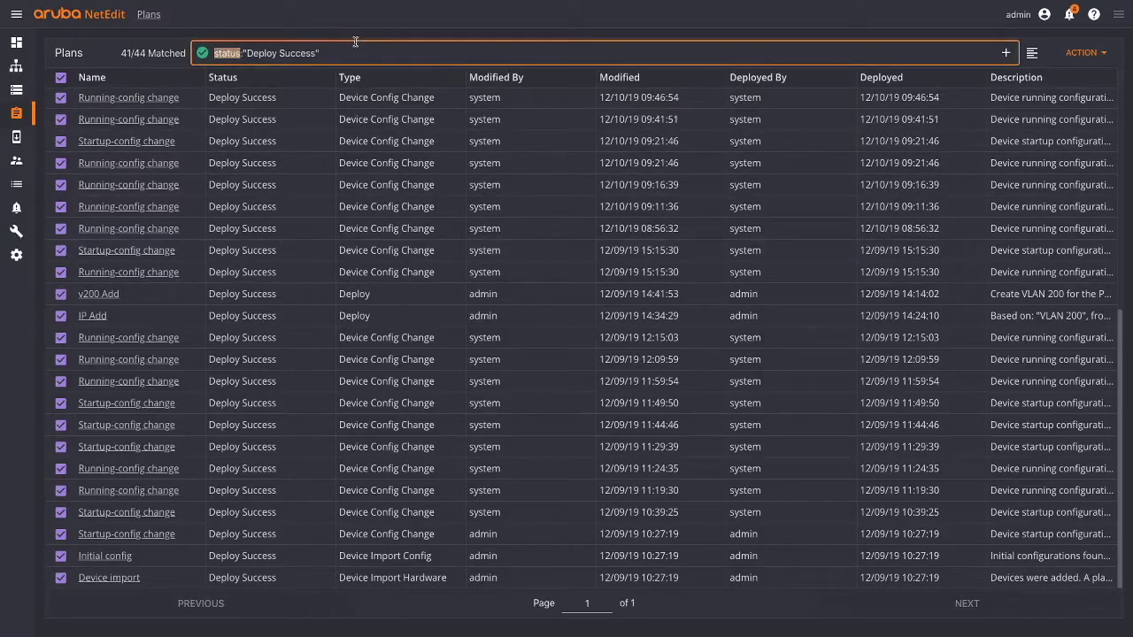
key(BackSpace)
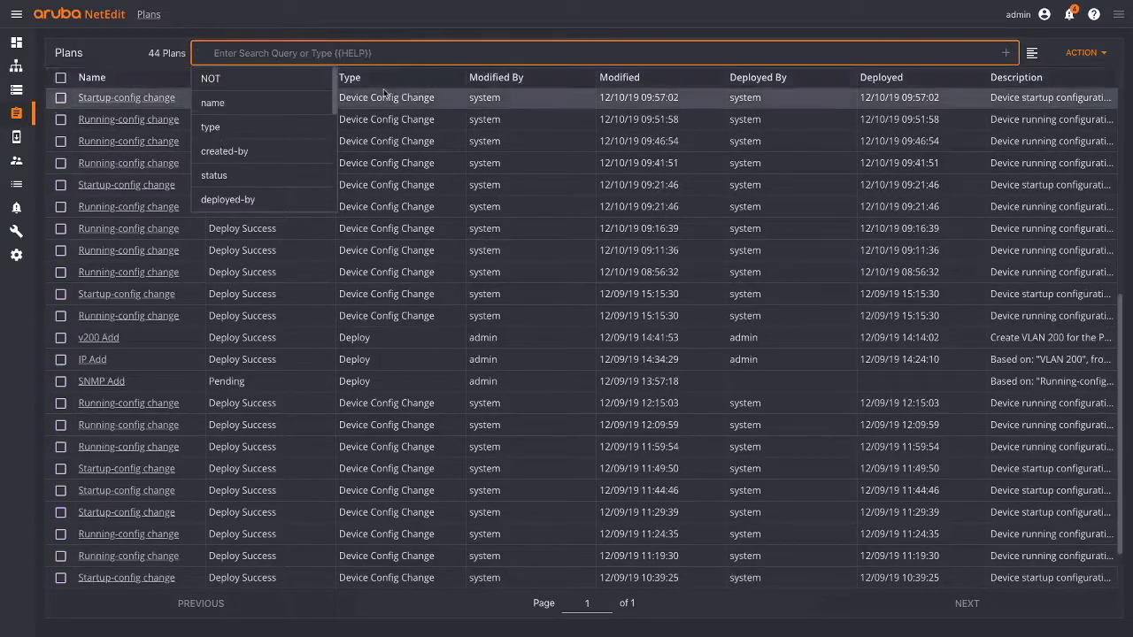
scroll(263, 144, down, 5)
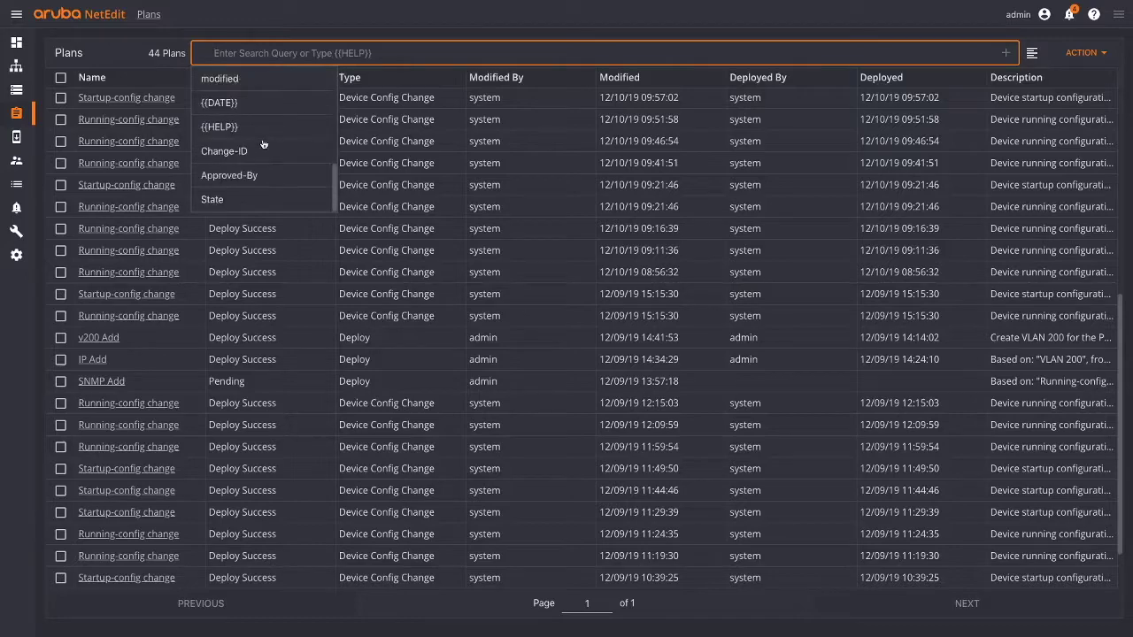
scroll(264, 144, up, 5)
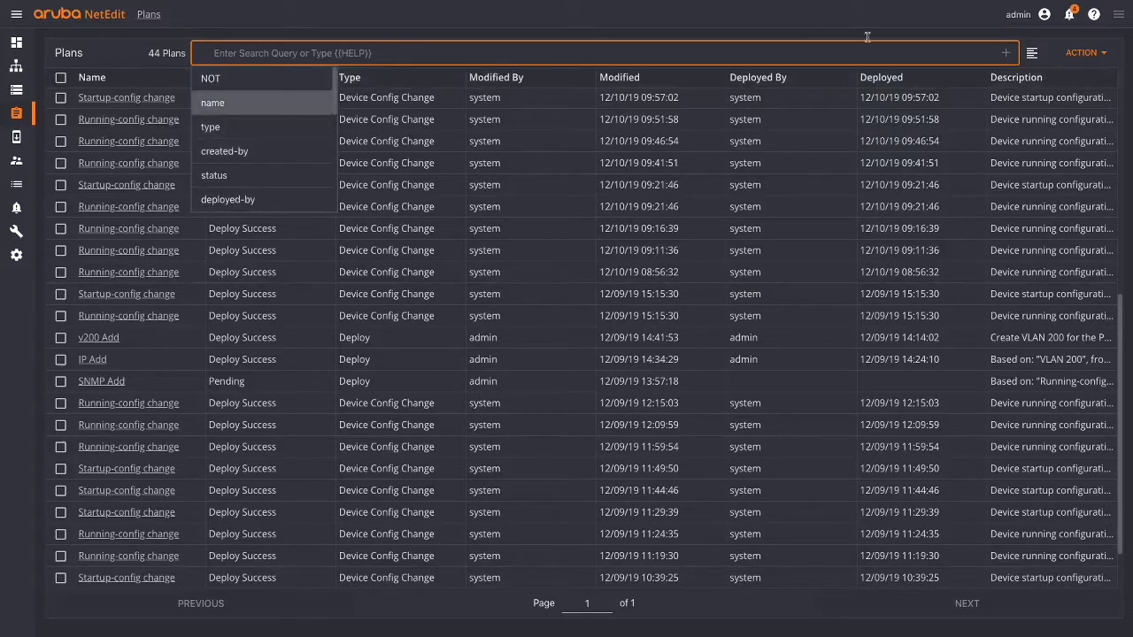
click(1097, 55)
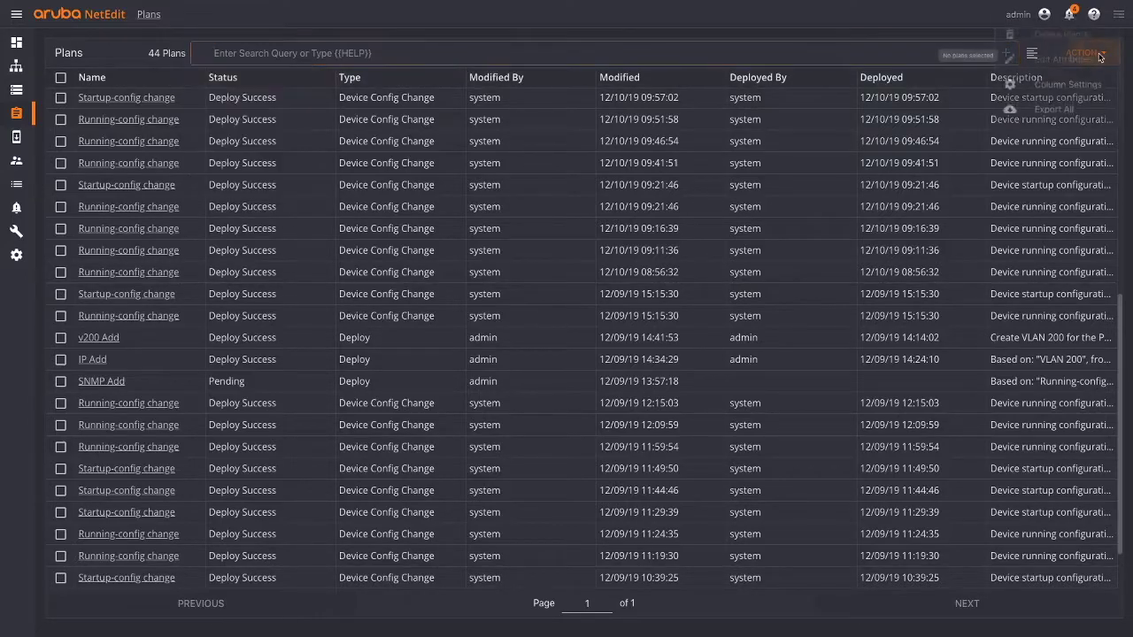
click(1057, 85)
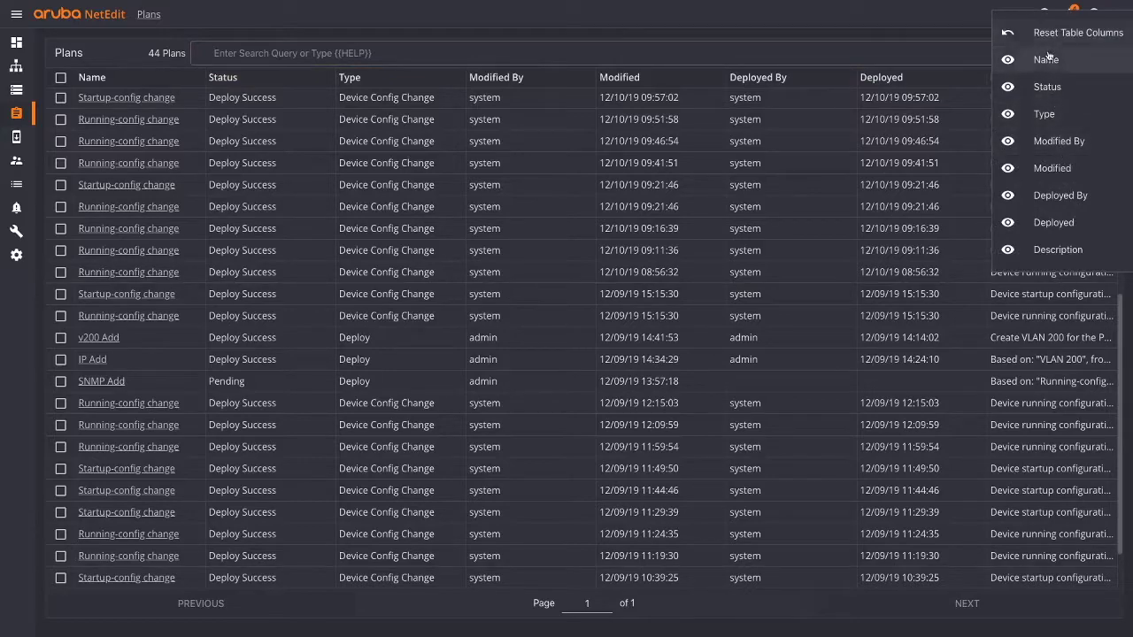
click(752, 54)
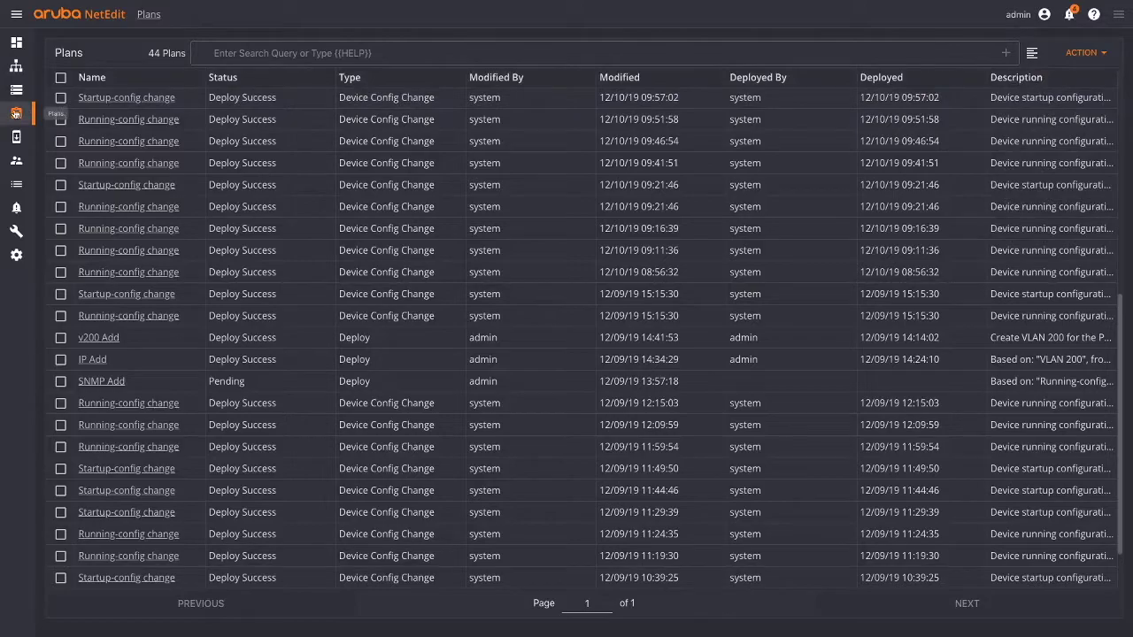
click(15, 114)
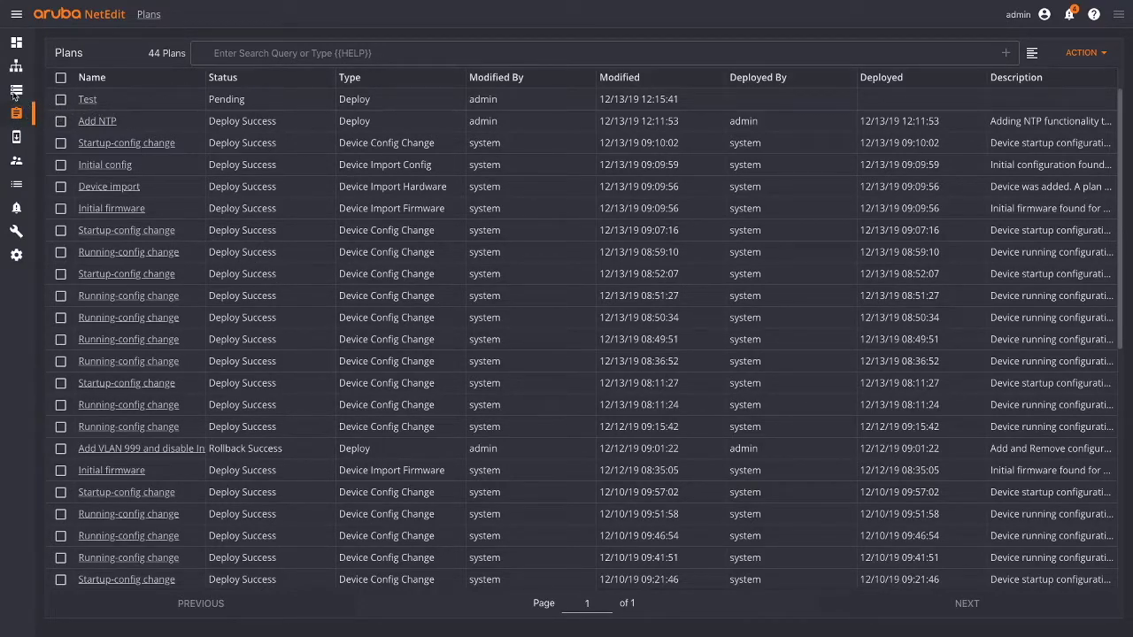
click(17, 91)
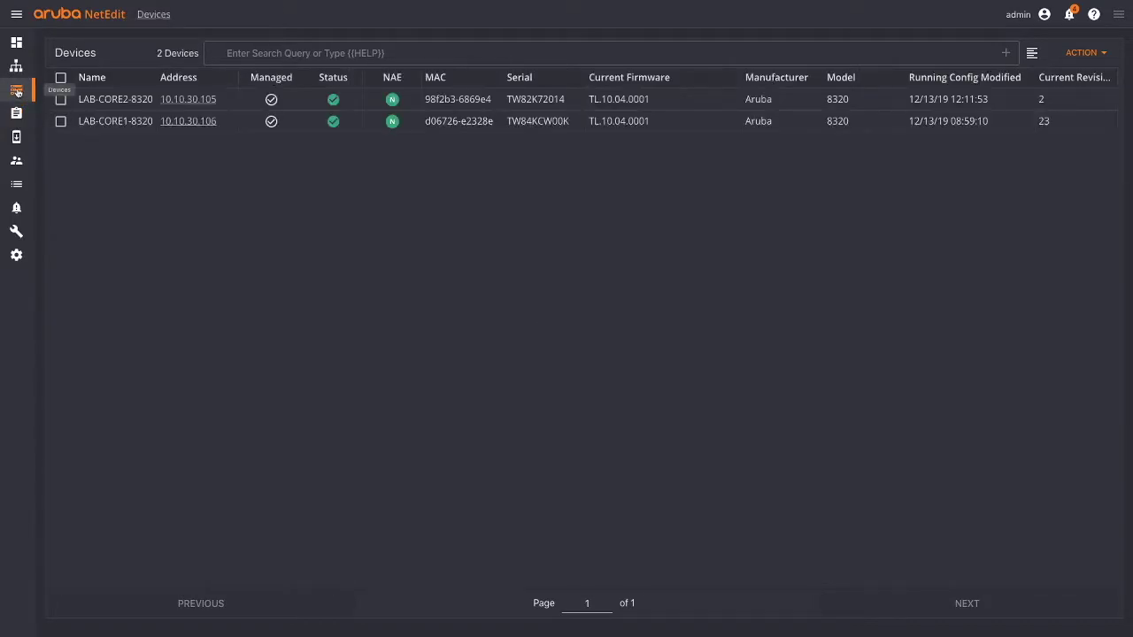
click(61, 121)
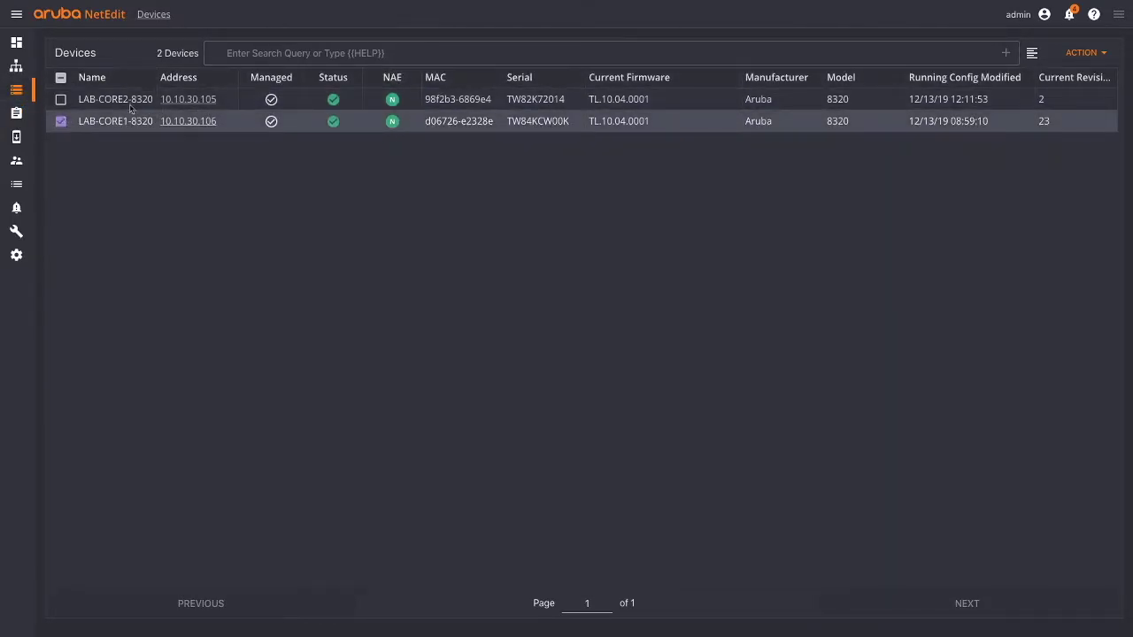
click(1058, 51)
mouse_move(1055, 141)
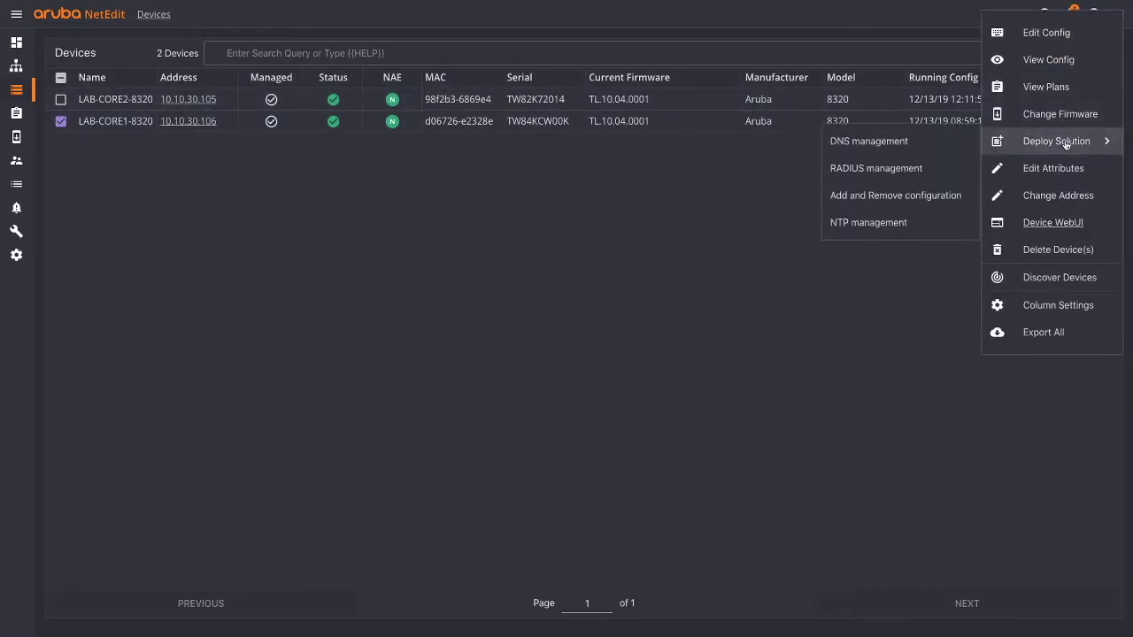
click(895, 196)
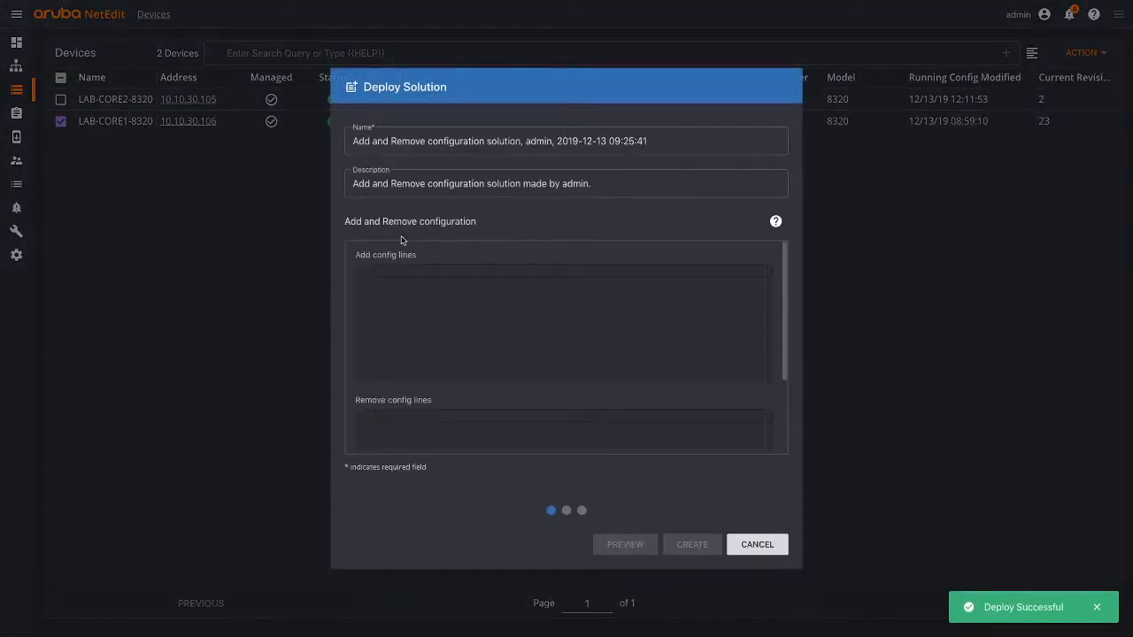
click(391, 273)
text(vlan 5999)
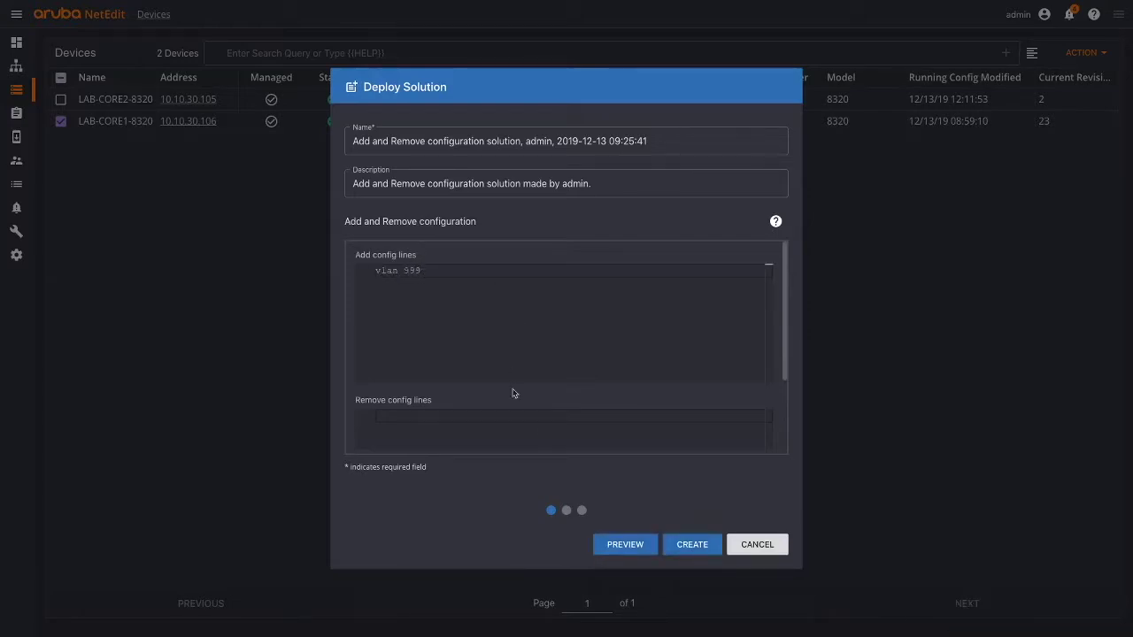
click(635, 544)
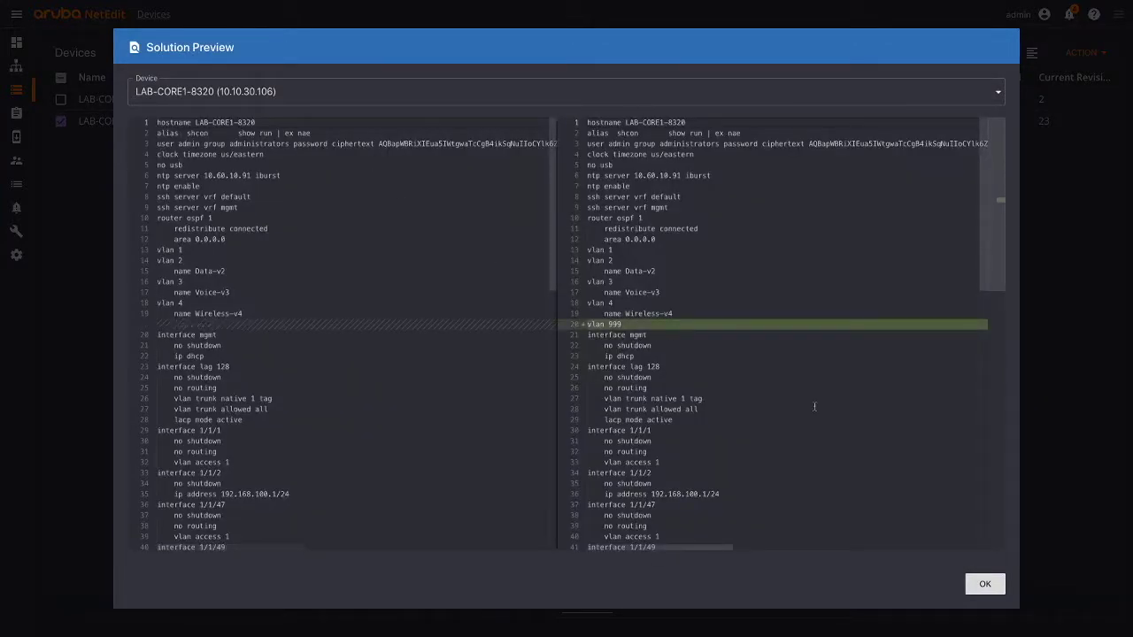
click(985, 586)
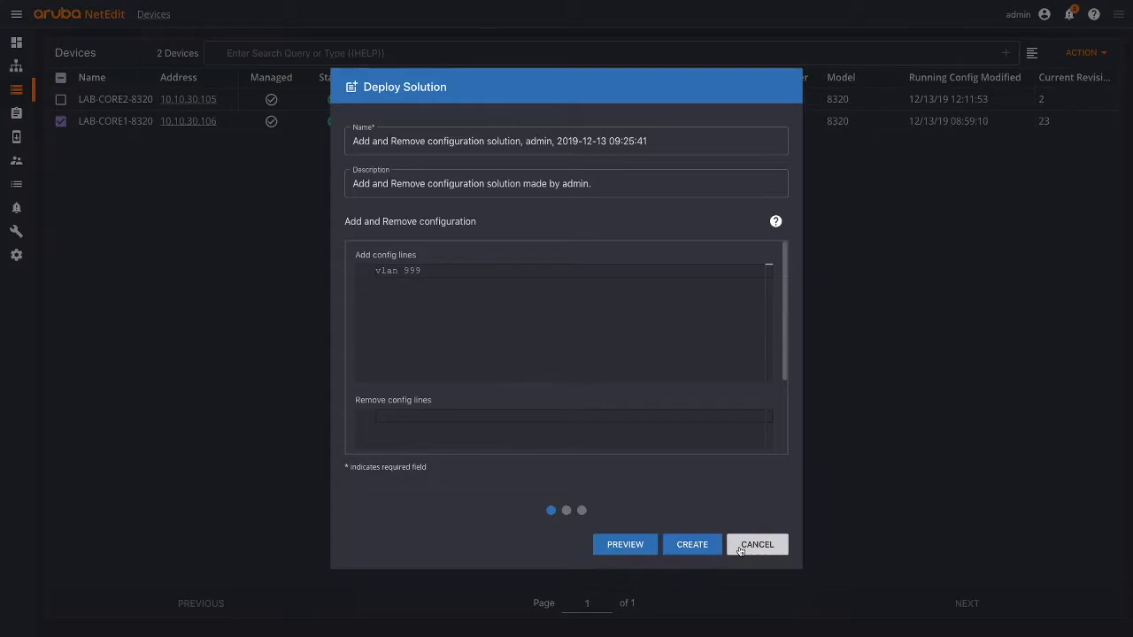
click(740, 548)
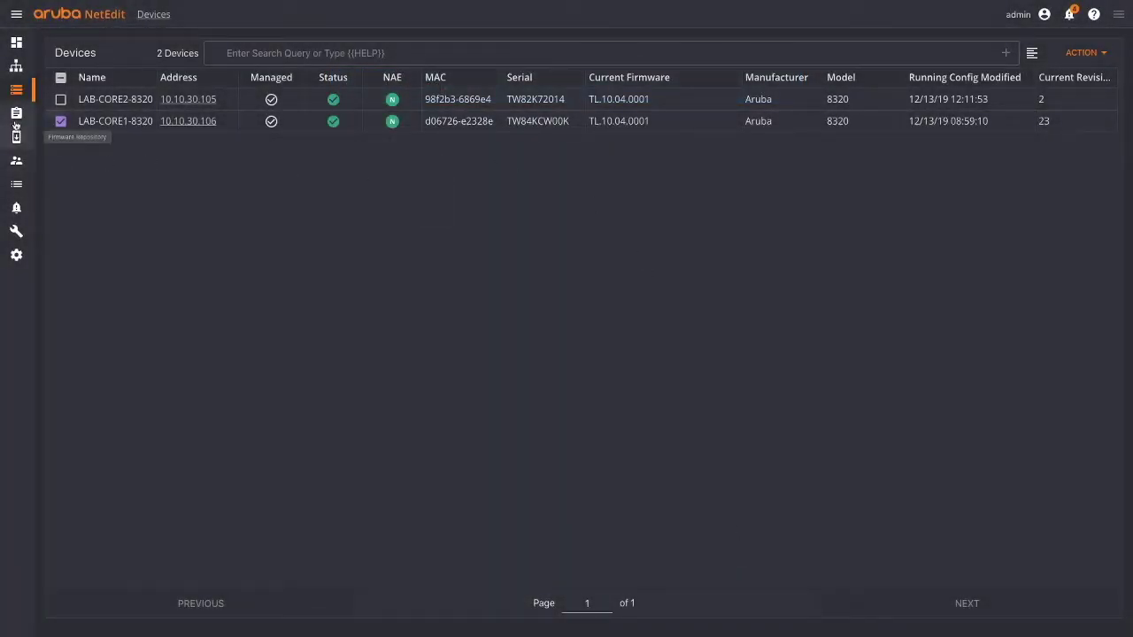
- Go from the Plans list to the Network topology view with the Core (2) group
click(16, 114)
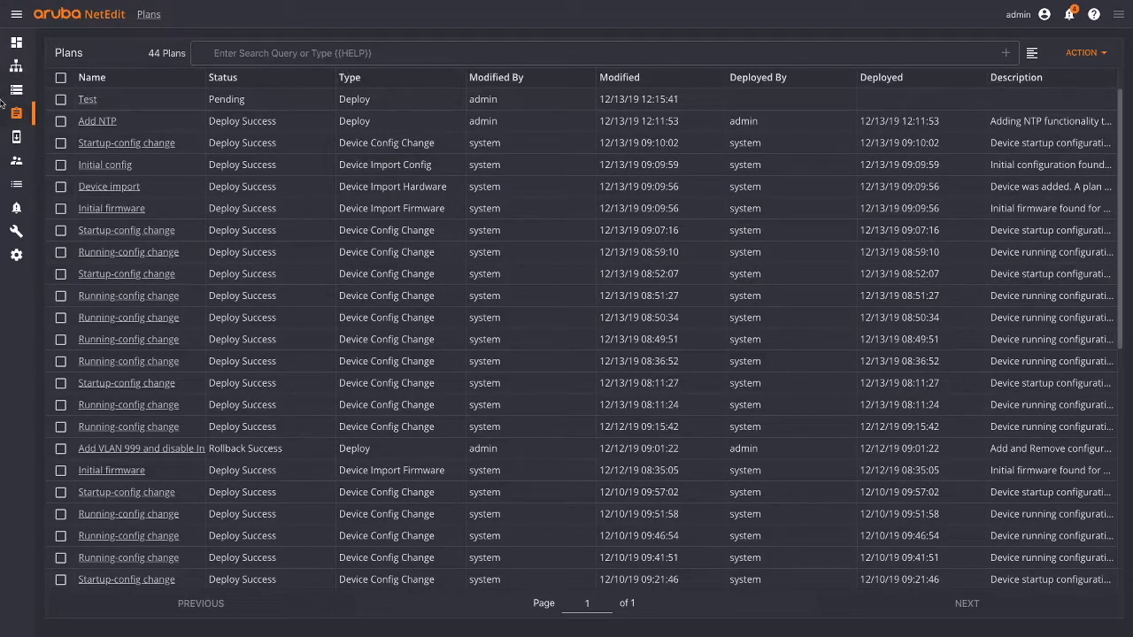
click(15, 68)
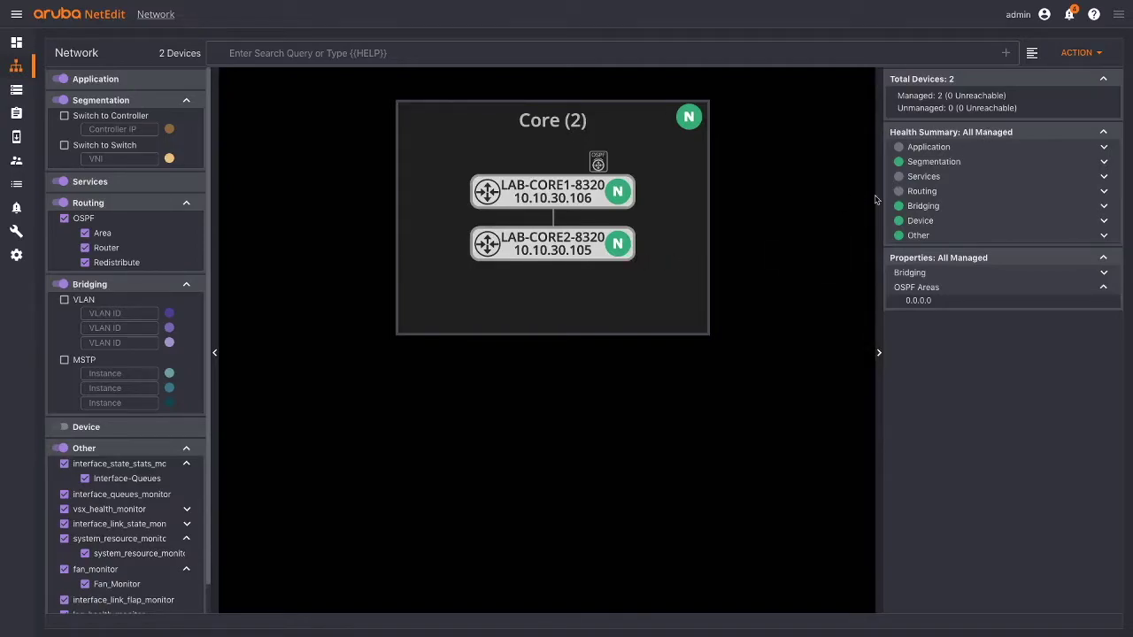
click(1100, 51)
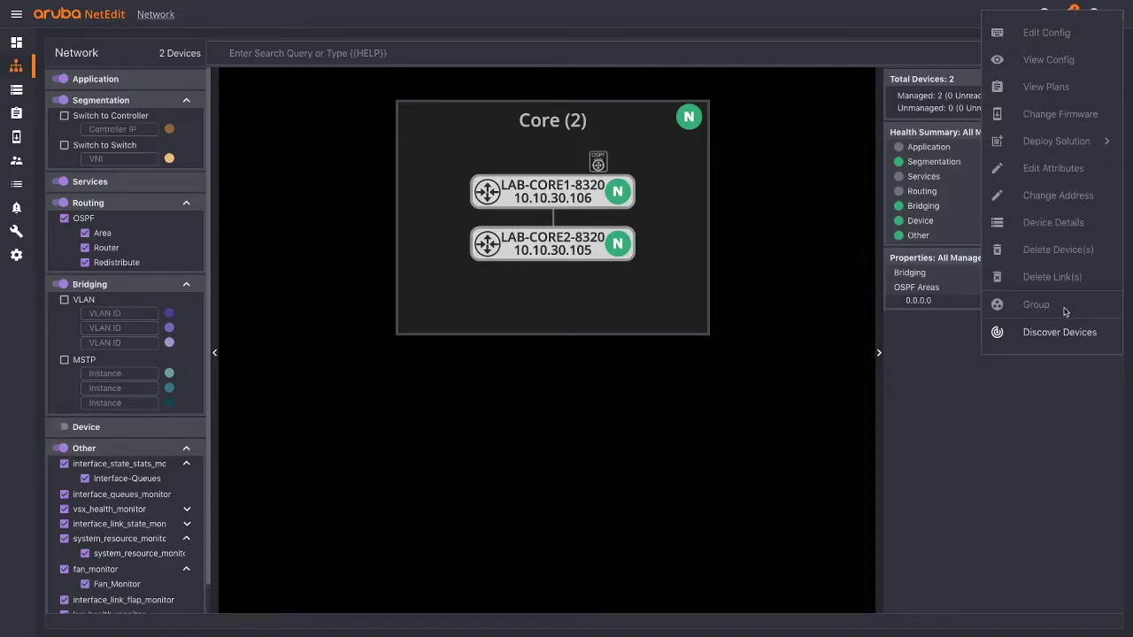
click(660, 371)
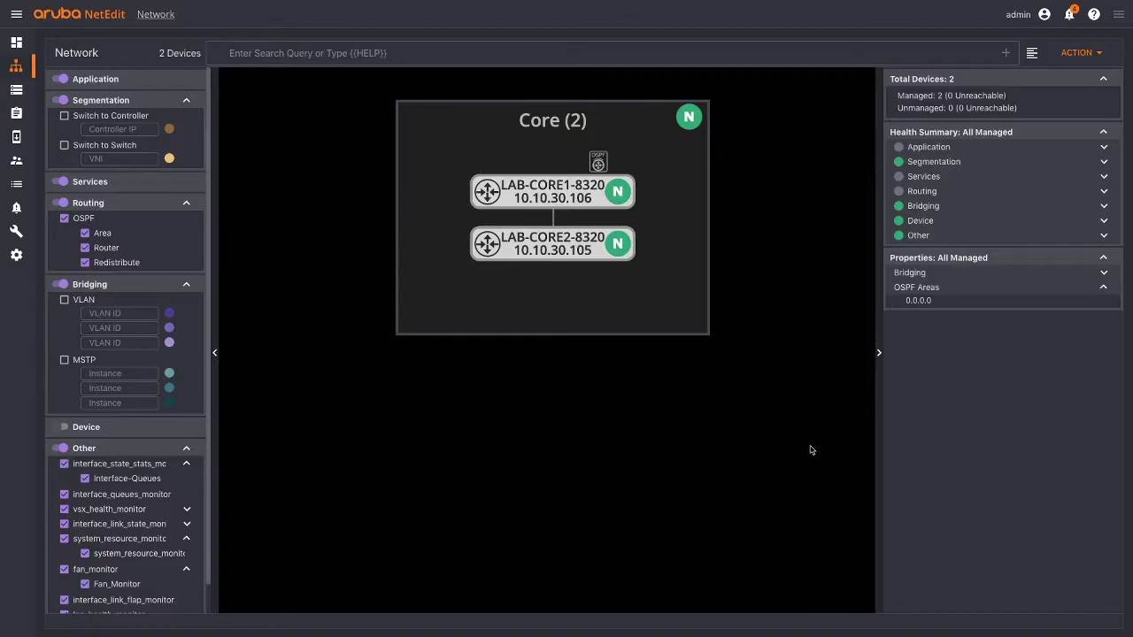
- Show the link and LAB-CORE1-8320 details, expand Other health, and toggle Routing off and on
click(554, 221)
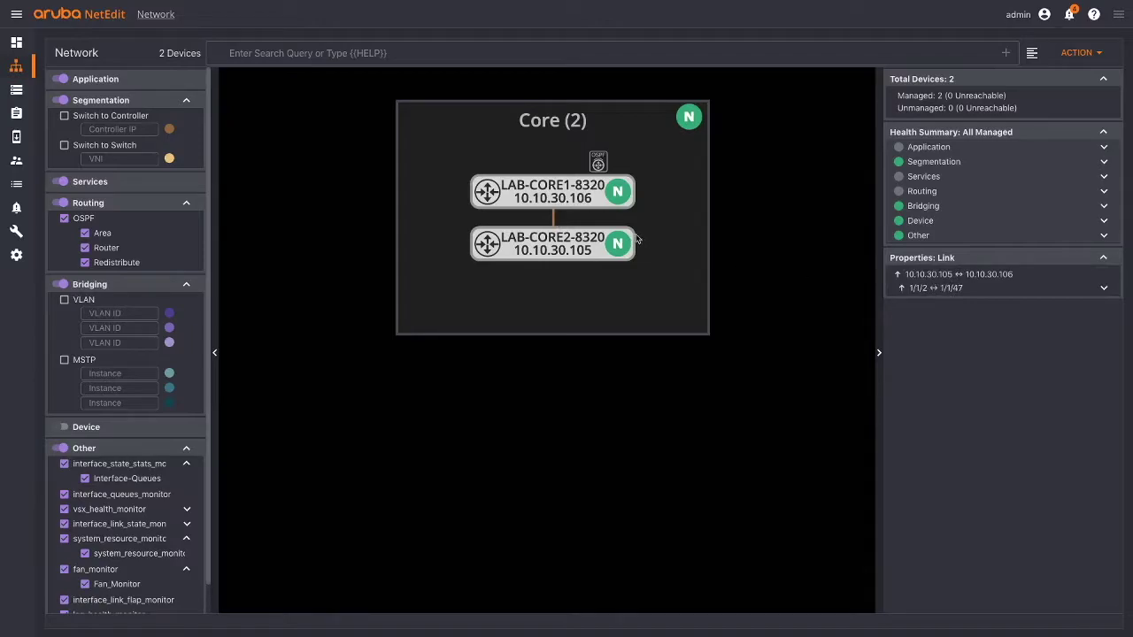
click(501, 194)
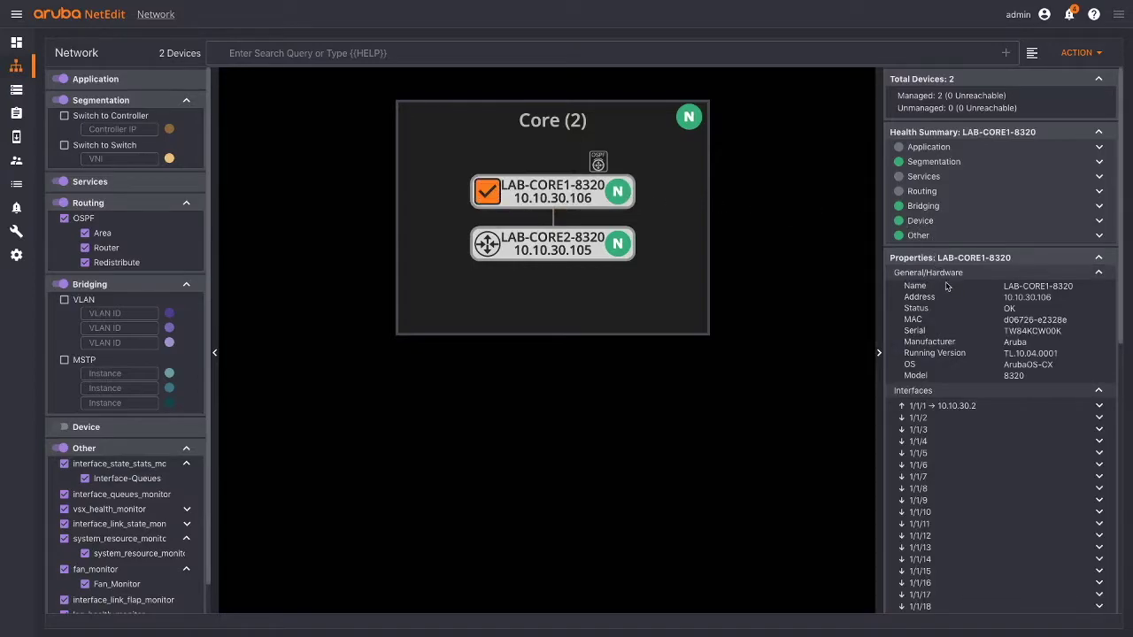
scroll(953, 299, down, 1)
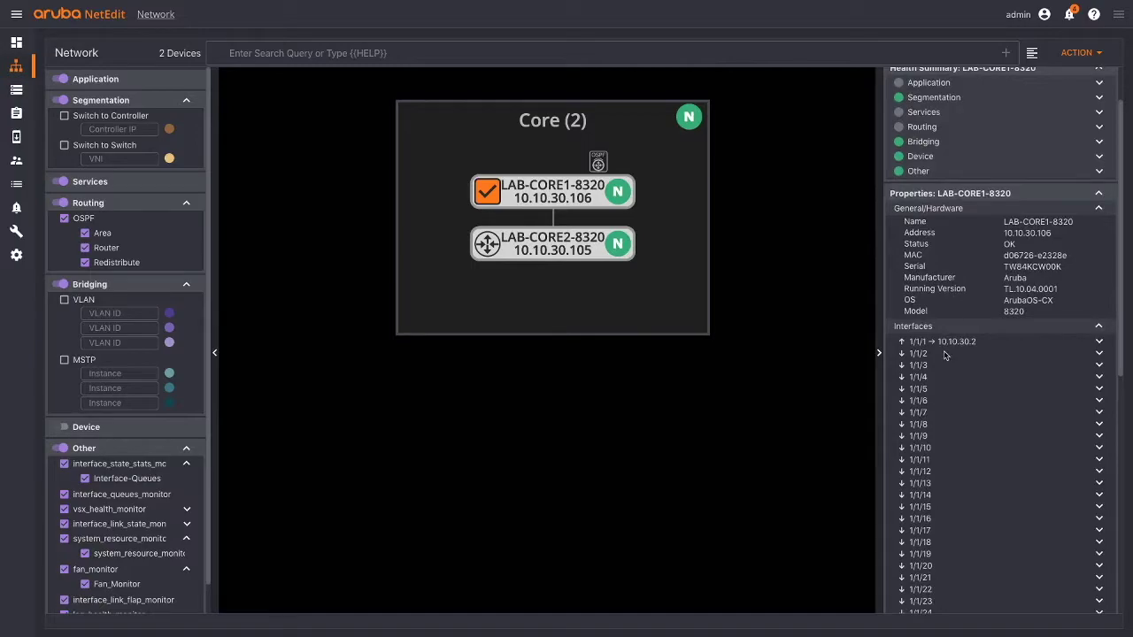
scroll(944, 359, down, 1)
scroll(944, 360, up, 3)
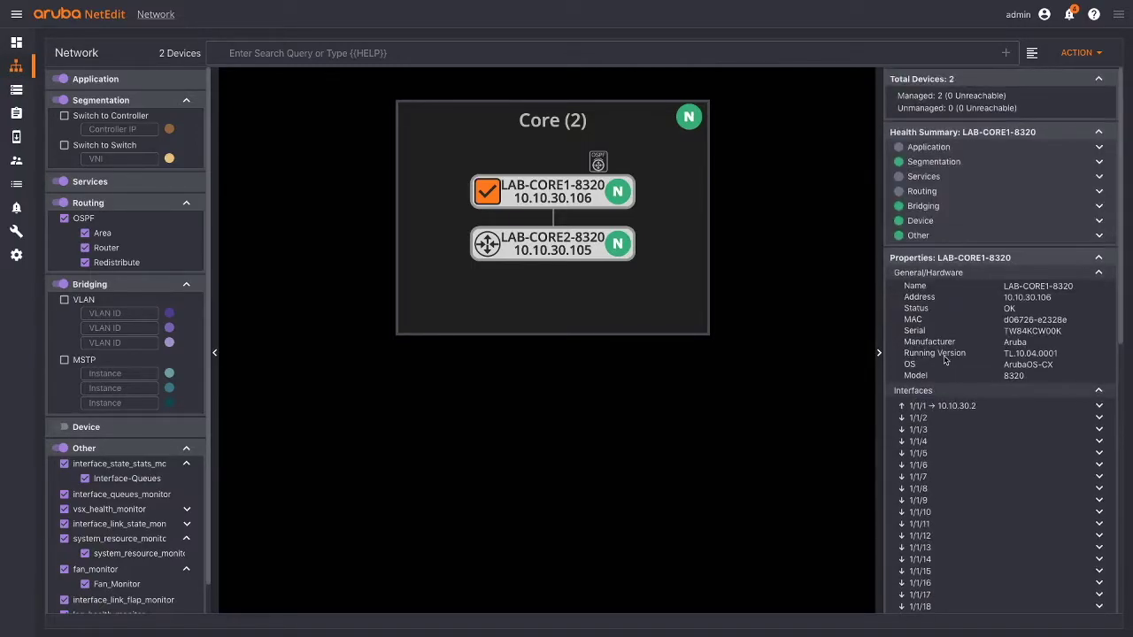
click(1099, 235)
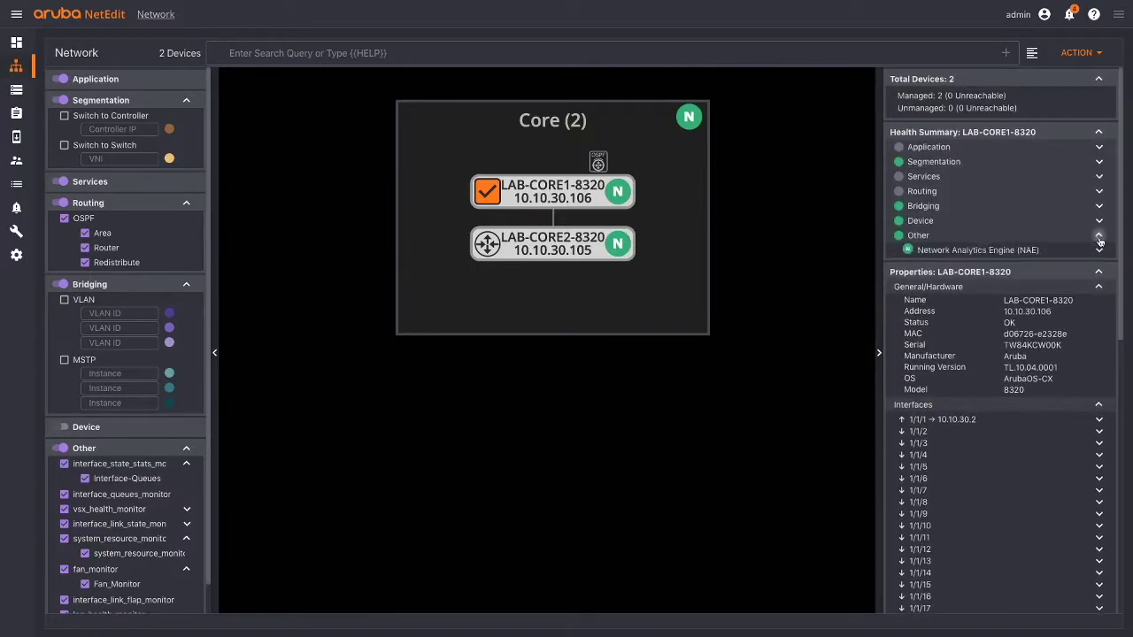
click(62, 204)
click(62, 203)
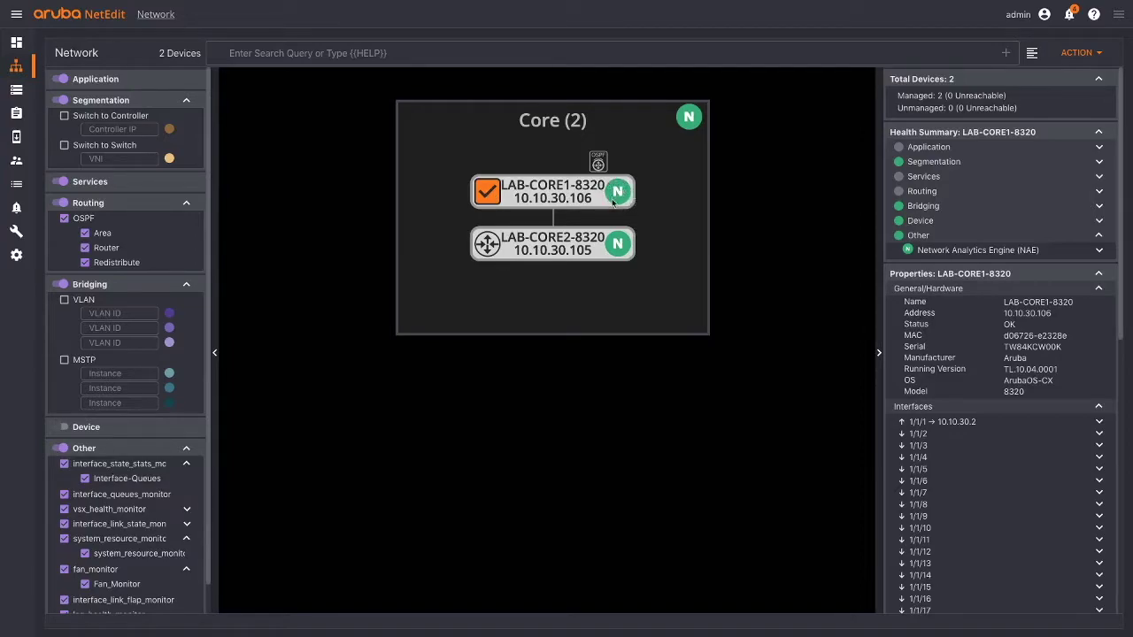
- Expand Network Analytics Engine > fan_monitor and open the Fan_Monitor agent's details
click(1099, 251)
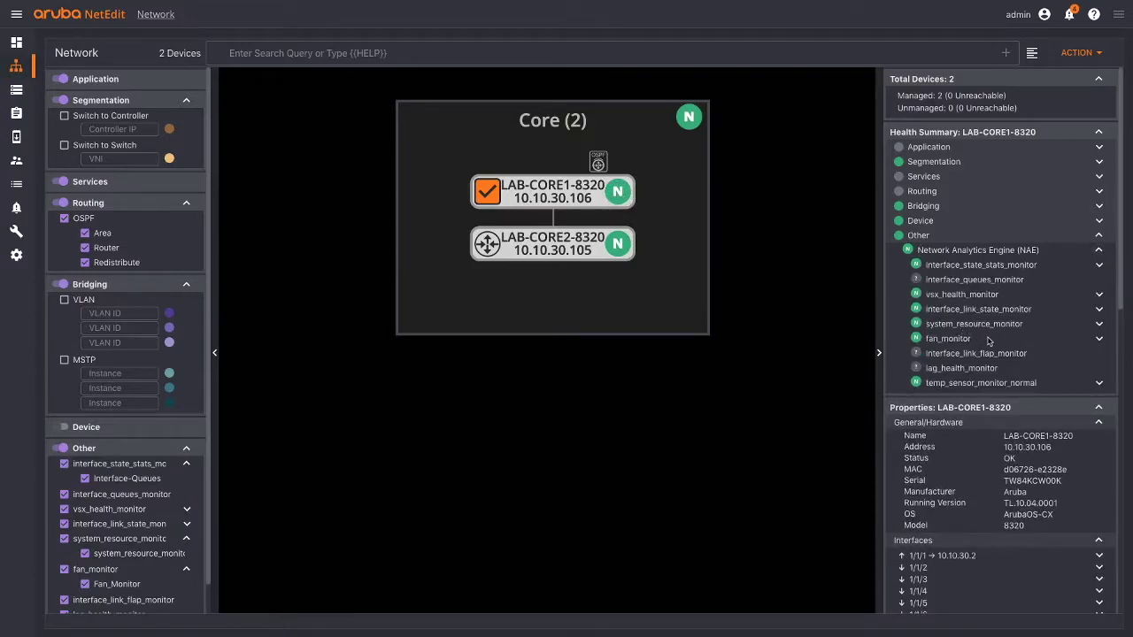
click(1099, 338)
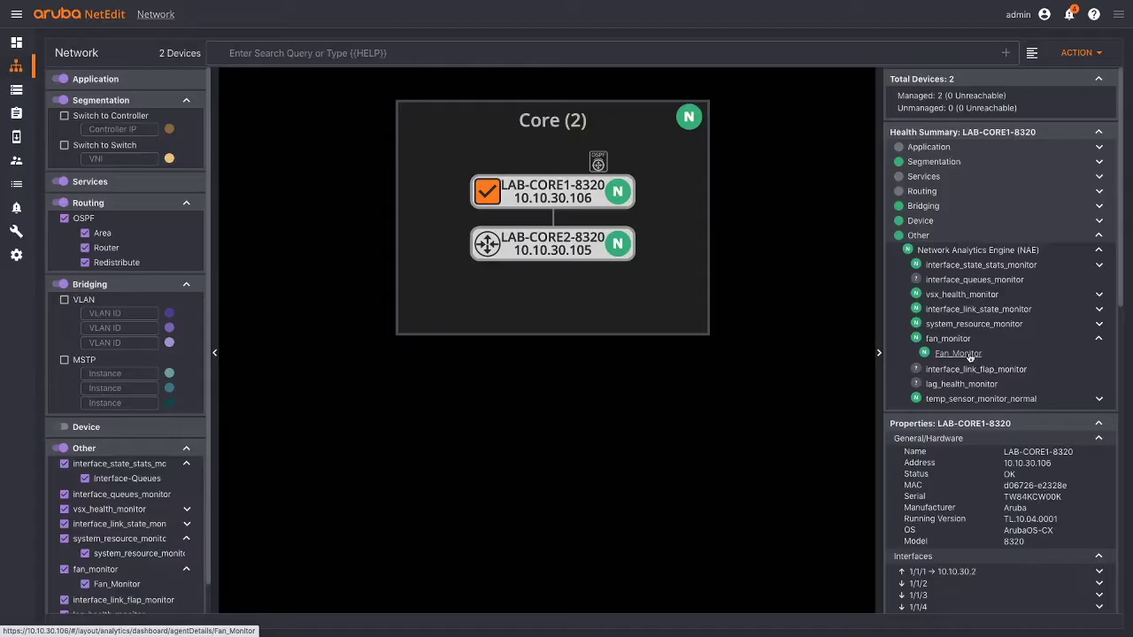
click(968, 354)
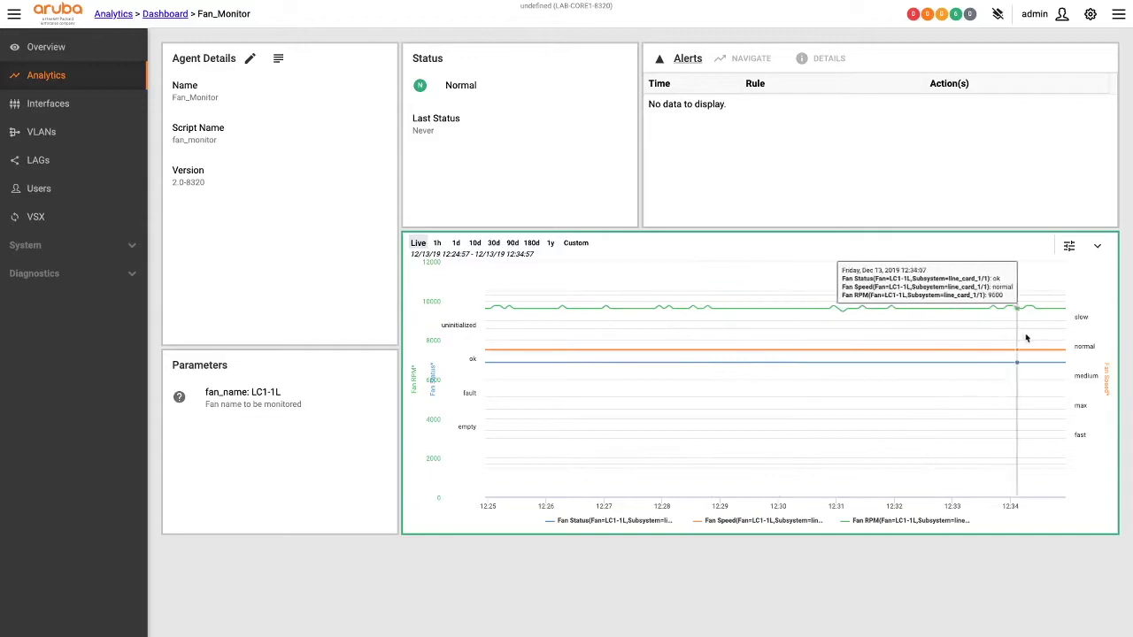
- Switch the Fan_Monitor graph to the 10-day range, then back to Live data
click(475, 242)
click(418, 243)
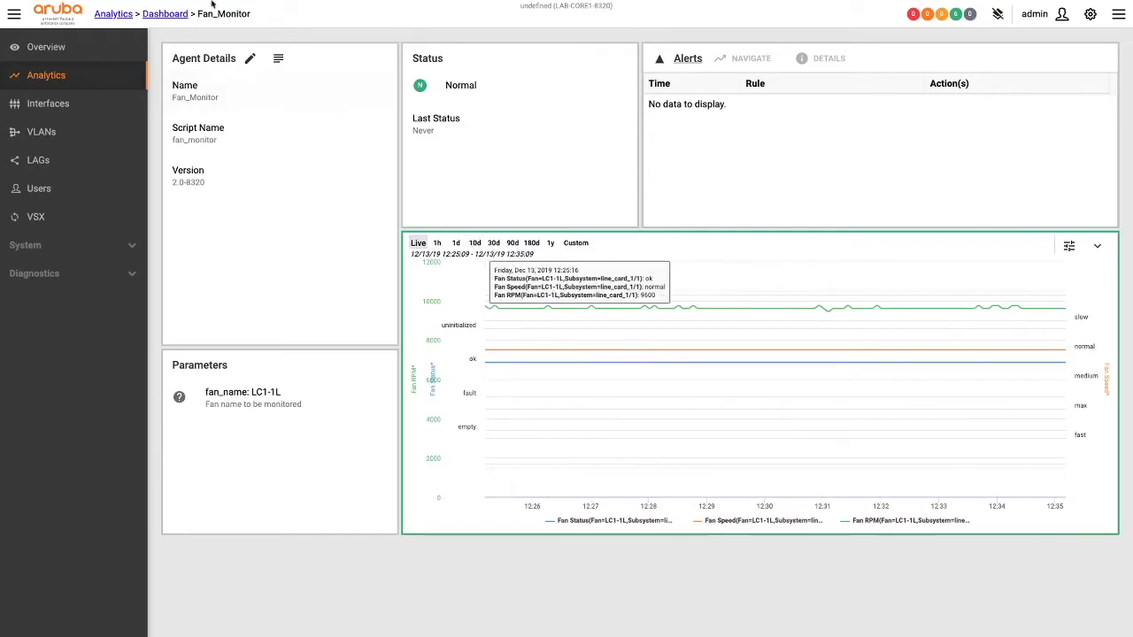
mouse_move(187, 5)
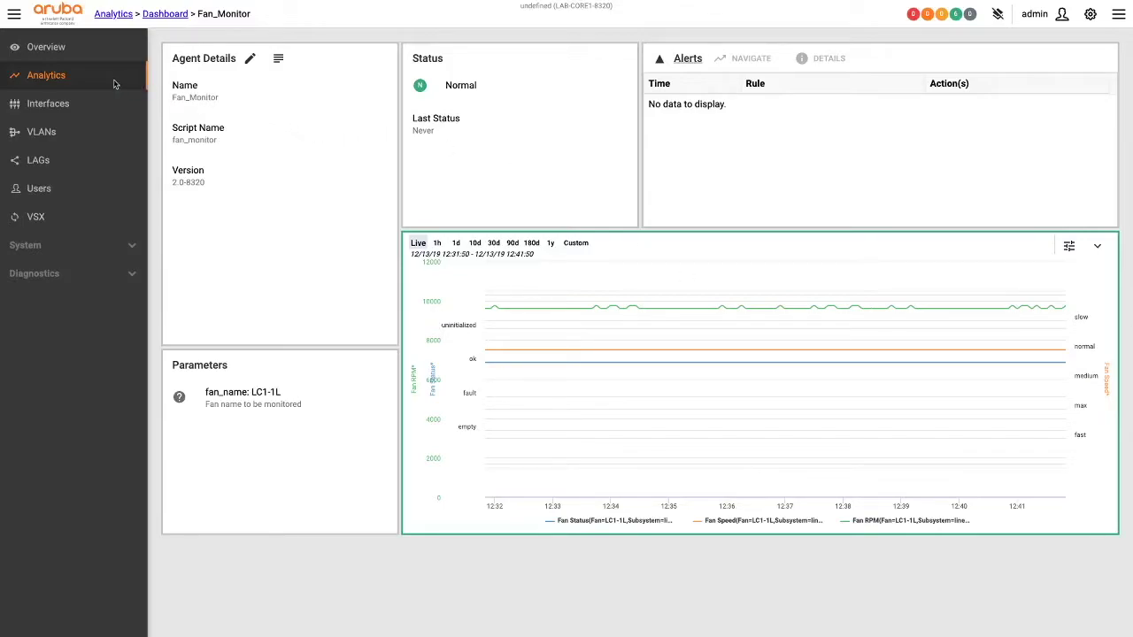
- Open the Analytics dashboard, view the full NAE agents list, then return to the dashboard
click(57, 78)
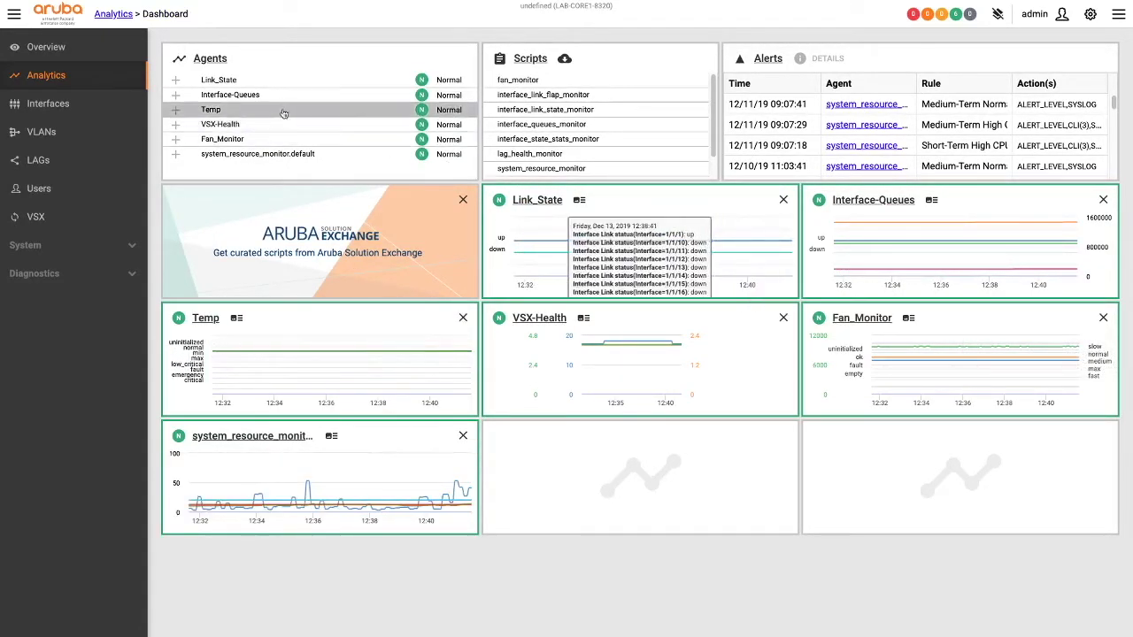
click(218, 60)
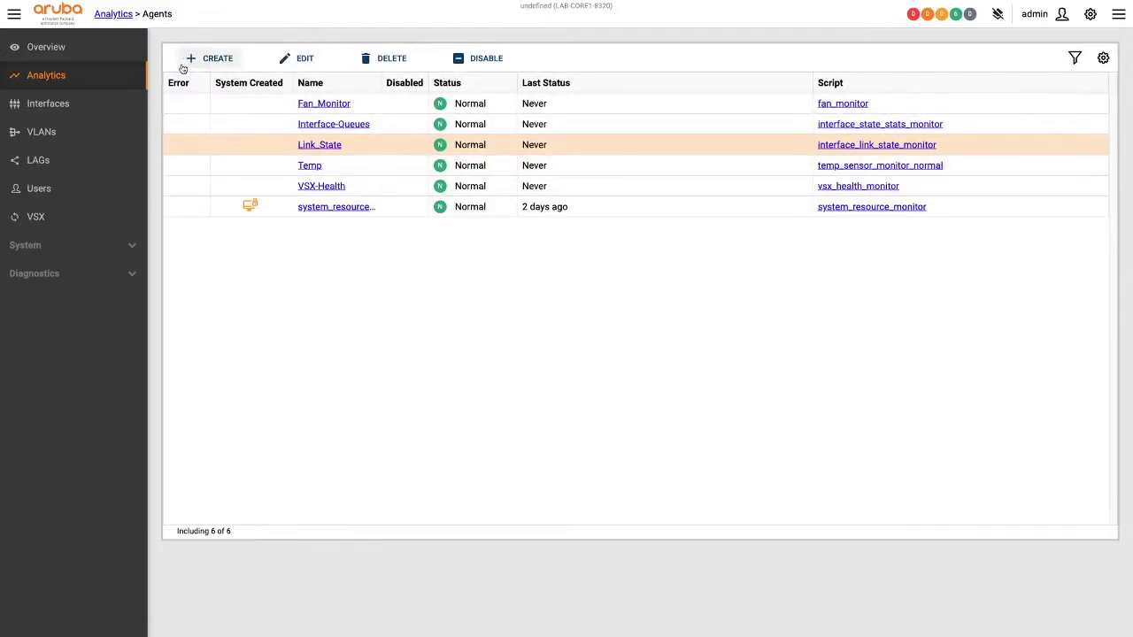
click(55, 76)
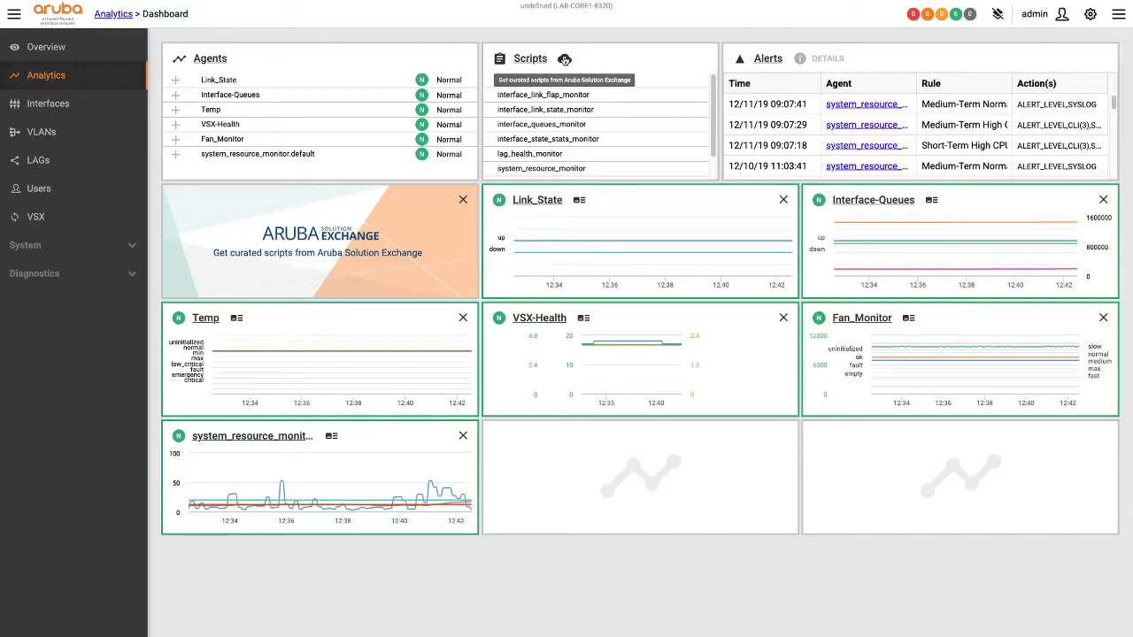
- Browse the Aruba Solution Exchange scripts, selecting hardware_device_health_monitor.1.5 and scrolling the list
click(564, 60)
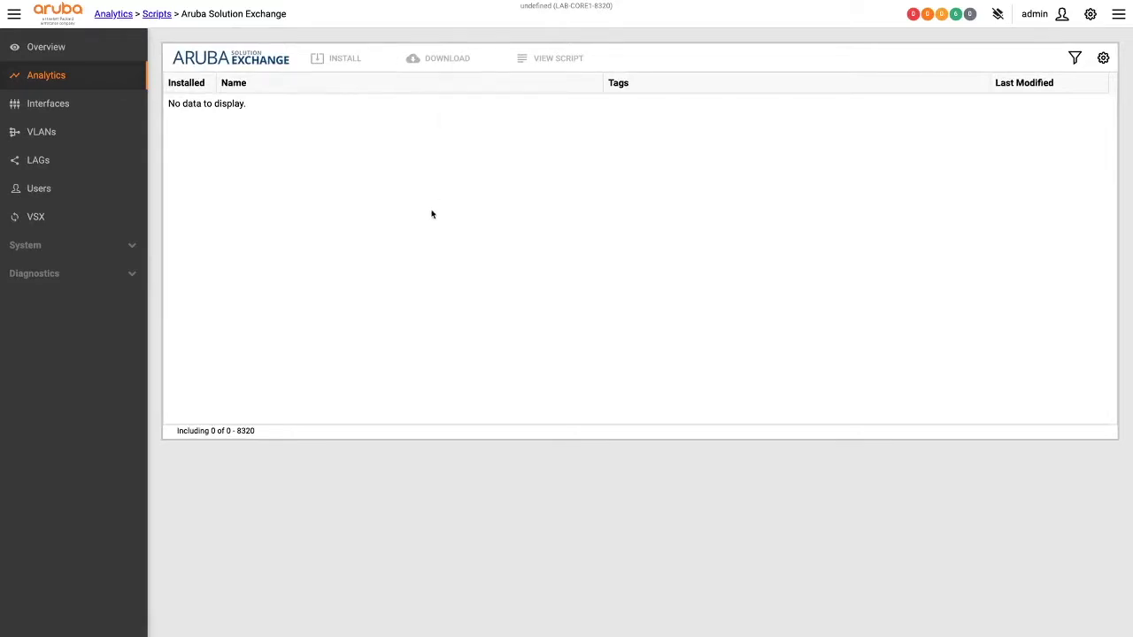
click(404, 185)
scroll(374, 156, down, 5)
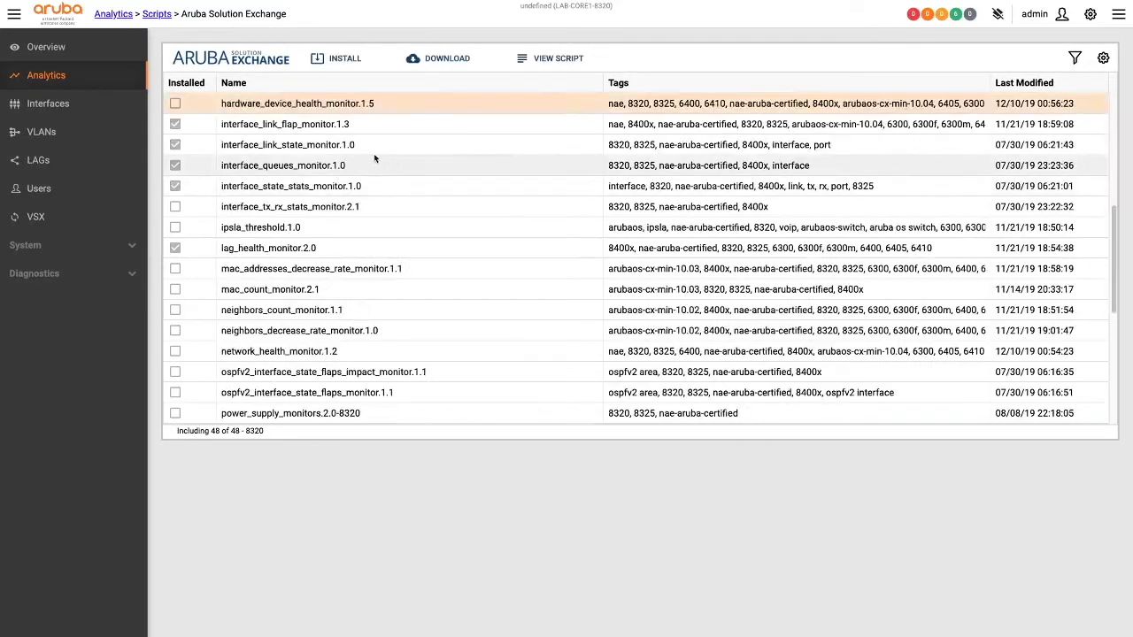
scroll(376, 235, down, 8)
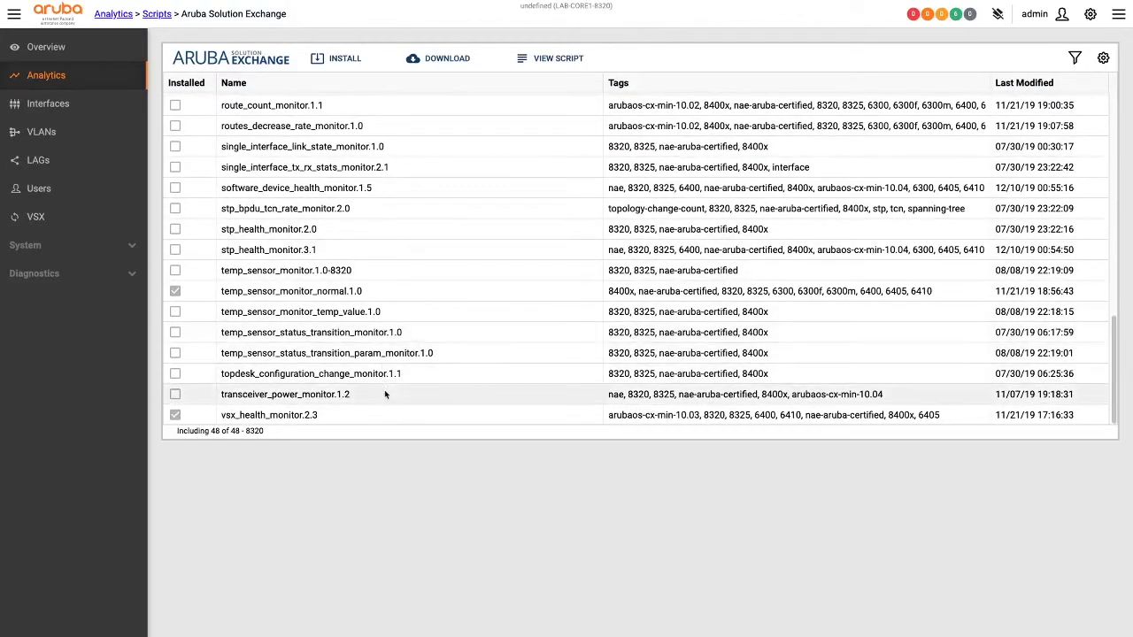
scroll(275, 215, up, 10)
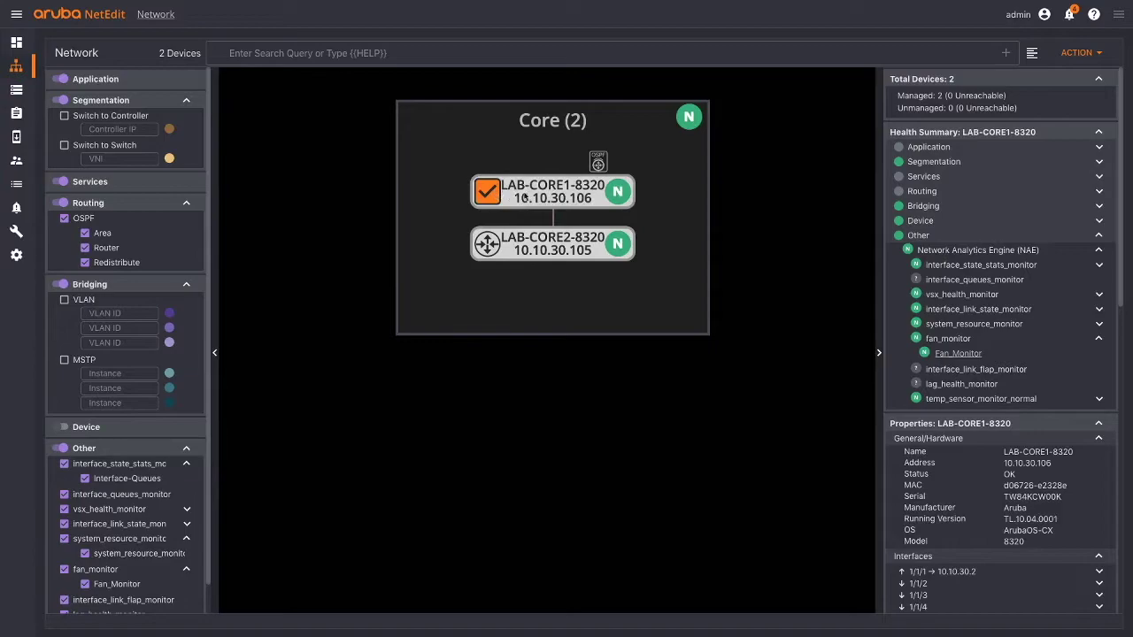
- View LAB-CORE1-8320's running configuration, then start Edit Config and cancel the plan
right_click(526, 199)
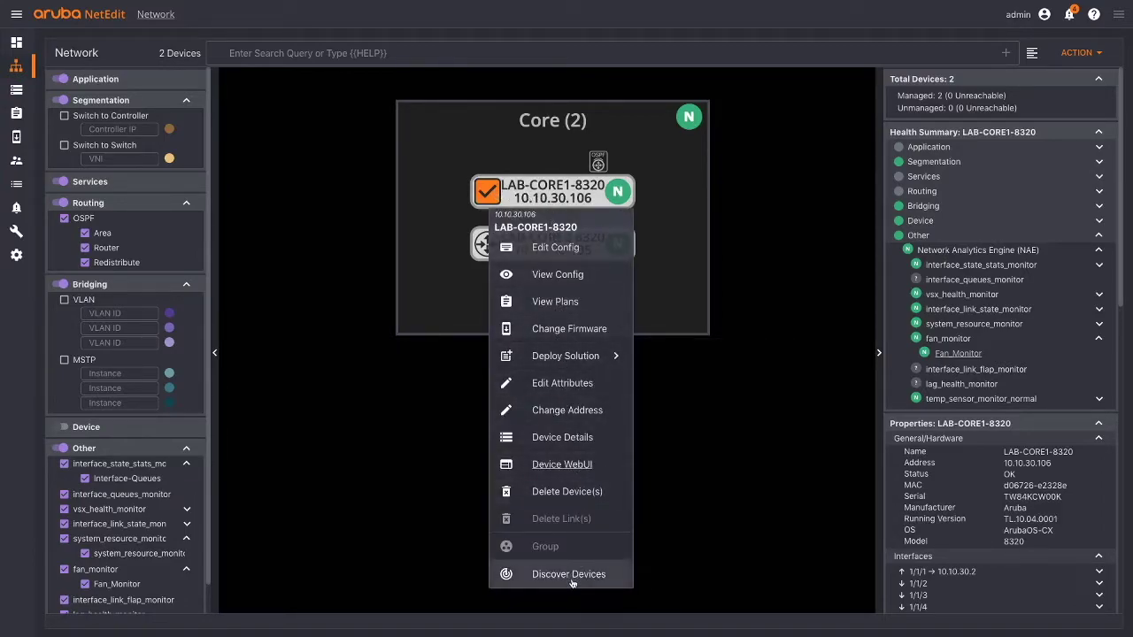
click(573, 280)
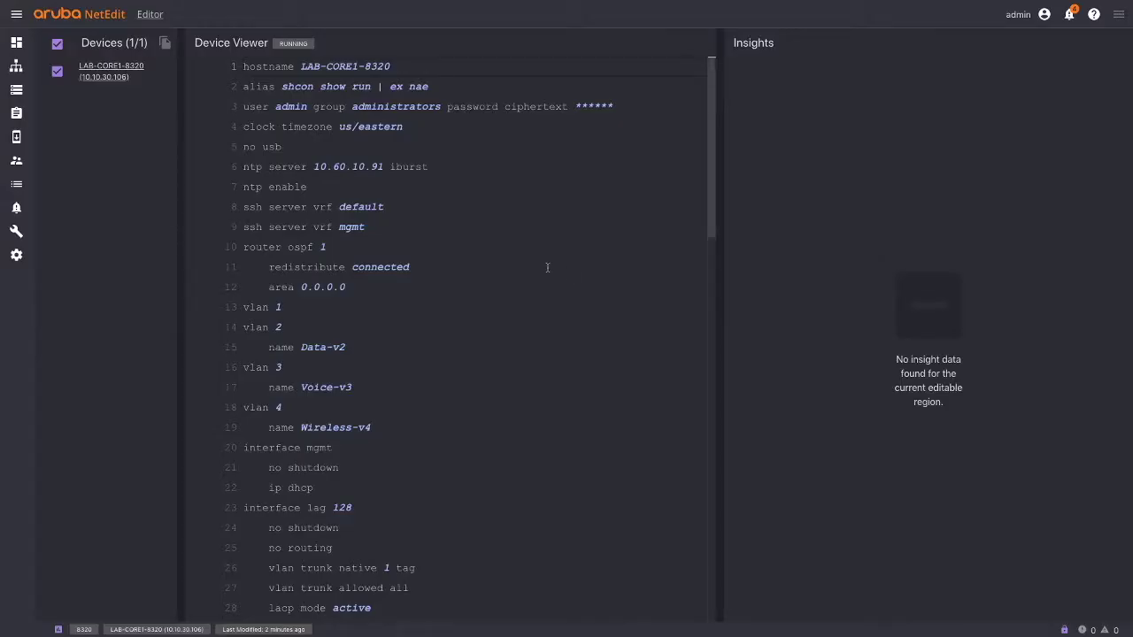
click(15, 69)
right_click(503, 183)
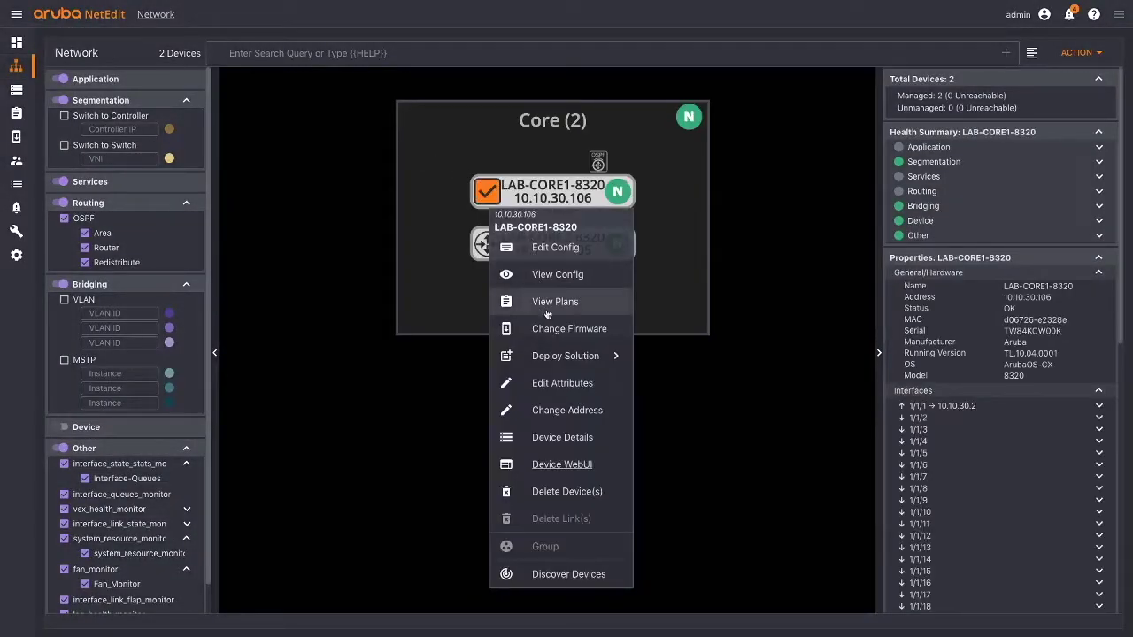
click(557, 249)
click(668, 413)
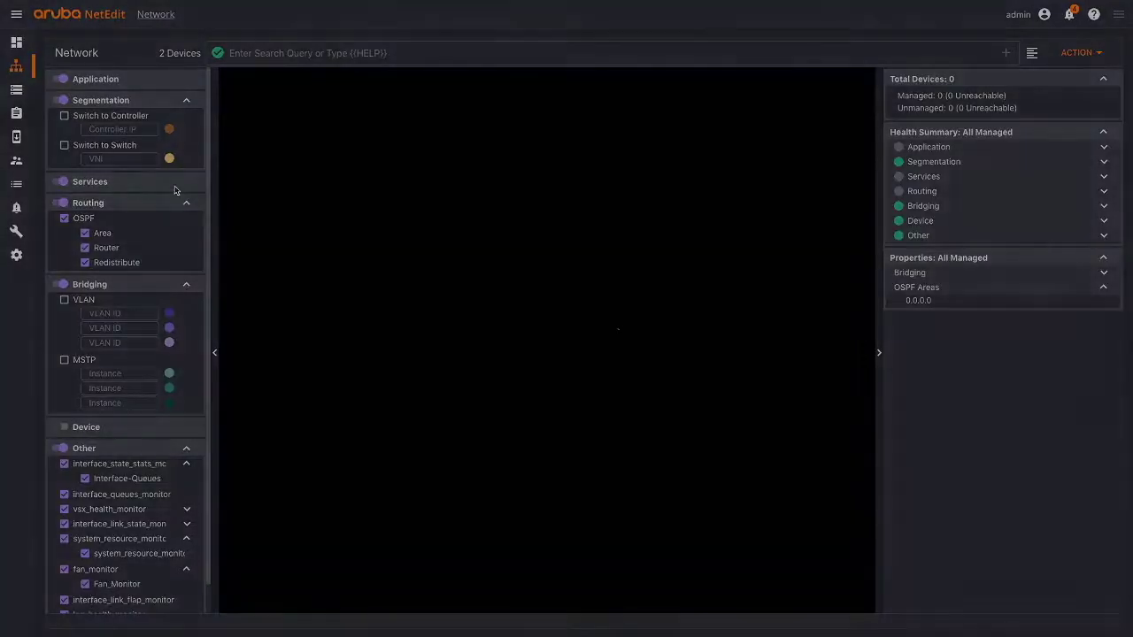
- Review LAB-CORE1-8320's action menu, select the Core group, then clear the selection
click(576, 195)
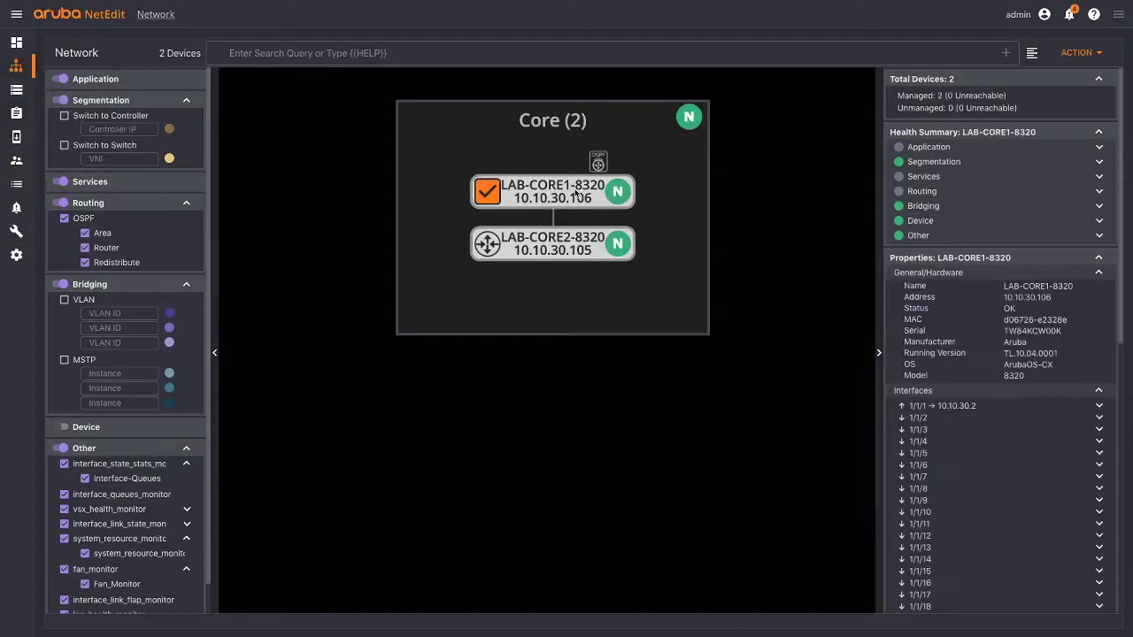
right_click(573, 199)
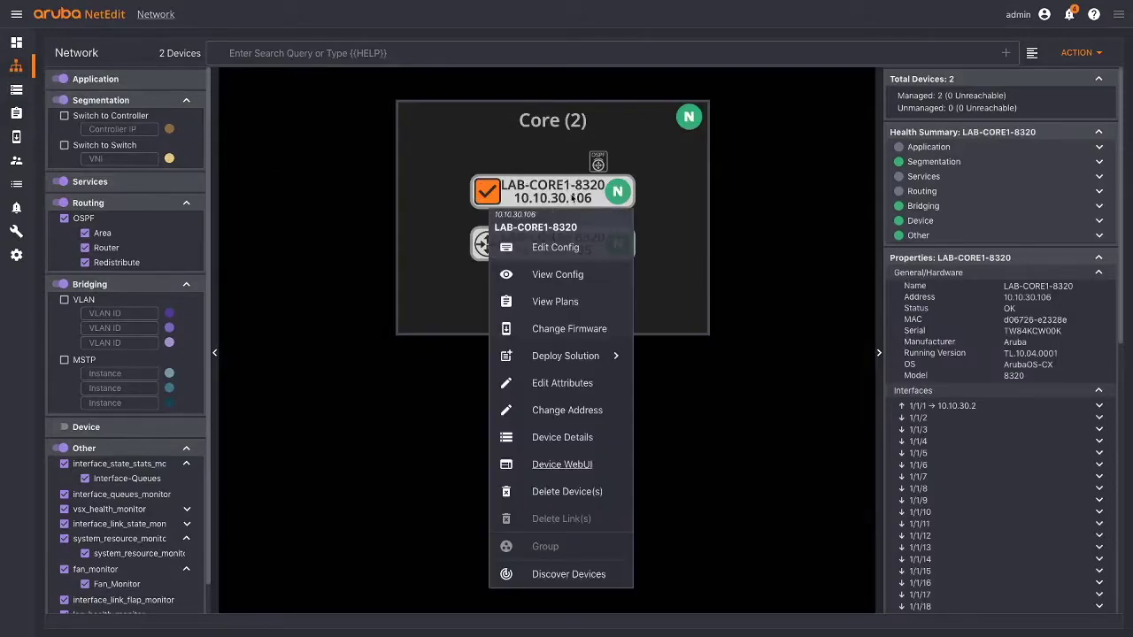
mouse_move(566, 361)
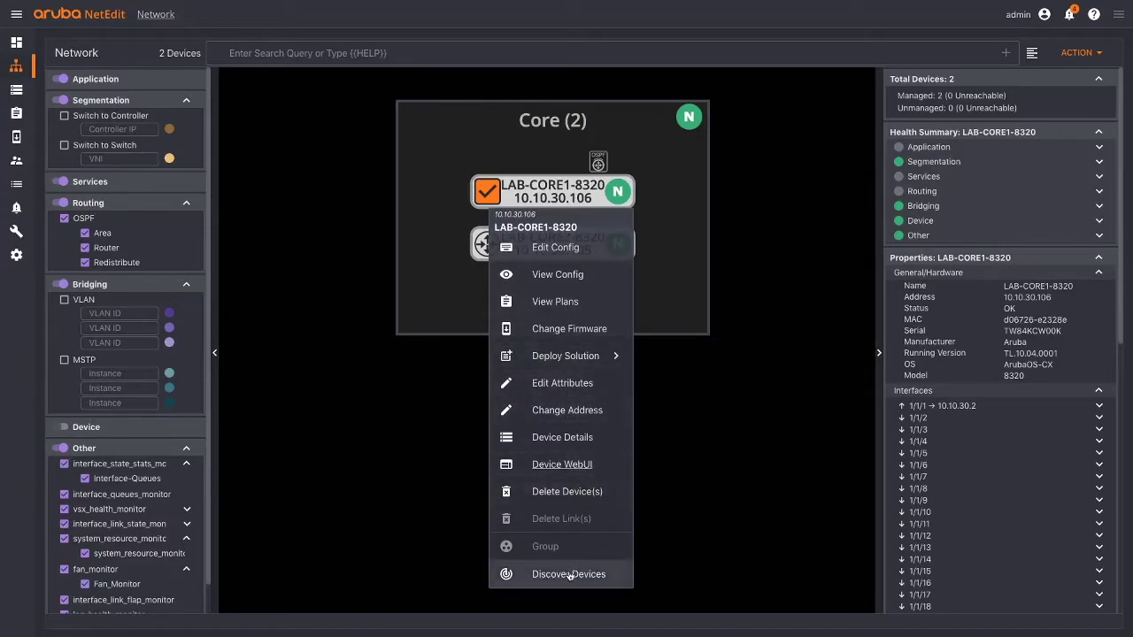
click(719, 448)
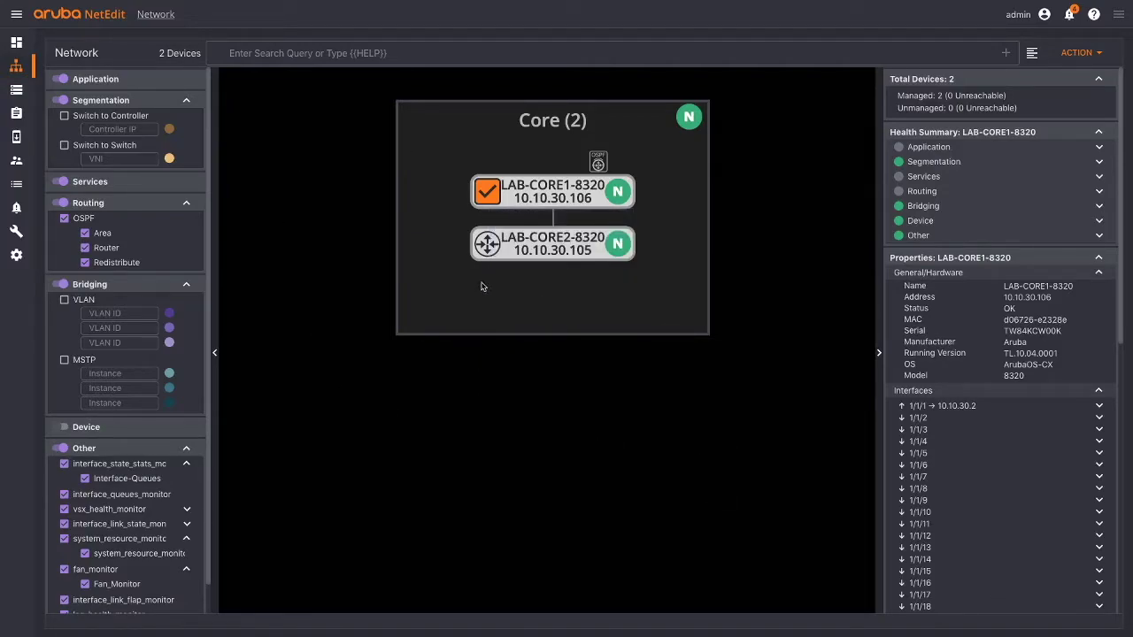
click(494, 202)
click(522, 168)
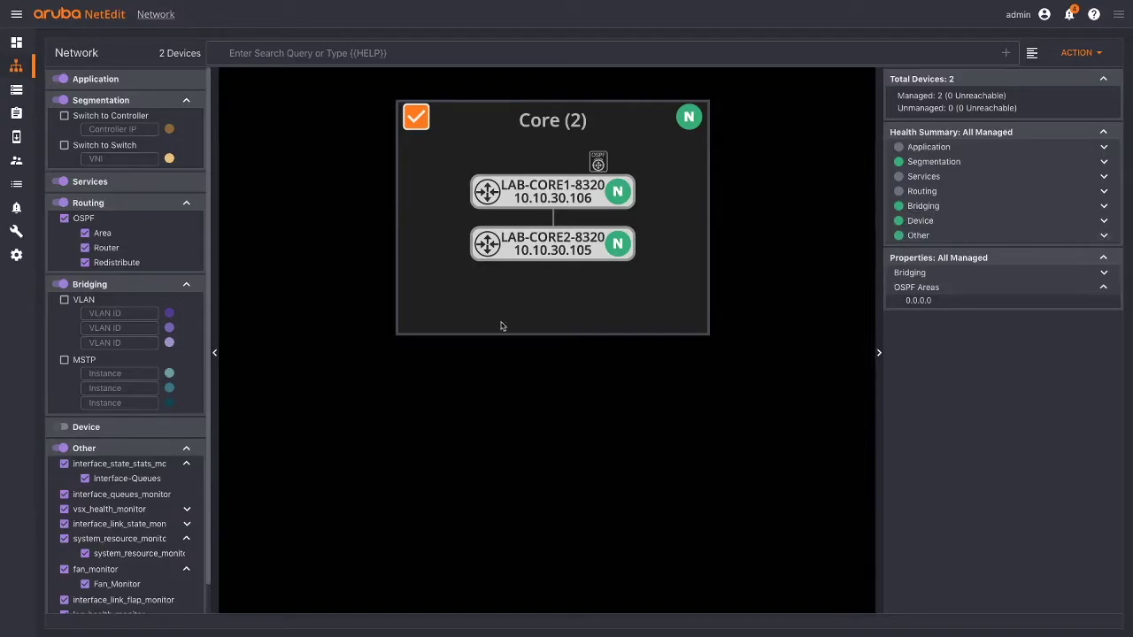
click(295, 414)
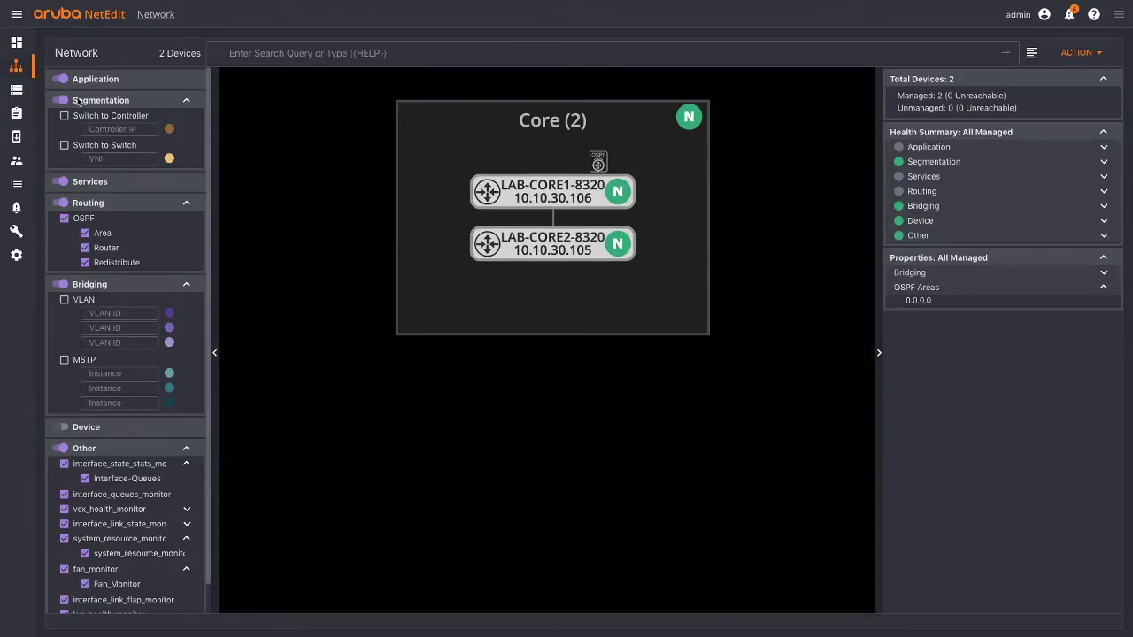
- Visit Firmware and Users, select the admin account, open and close ACTION, then open Logs
click(16, 138)
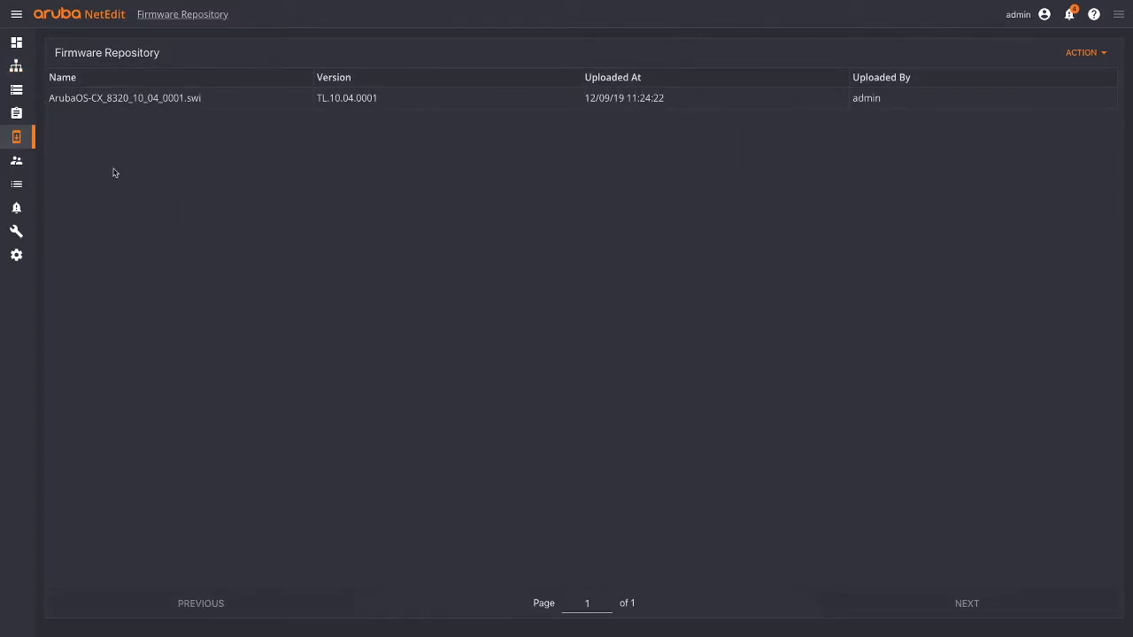
click(22, 164)
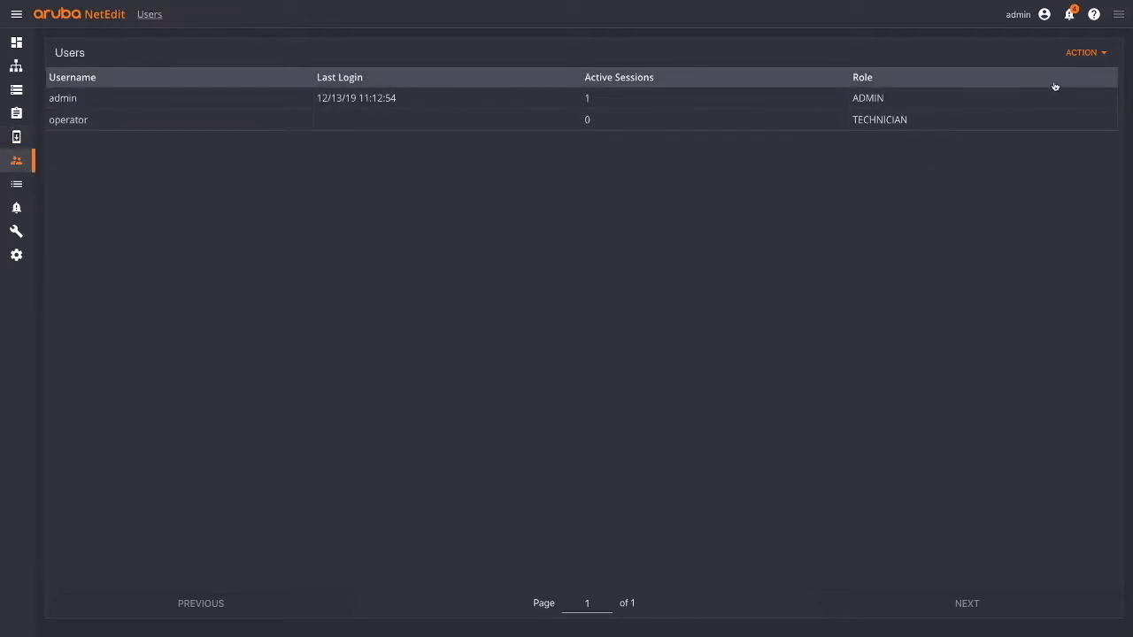
click(908, 119)
click(902, 106)
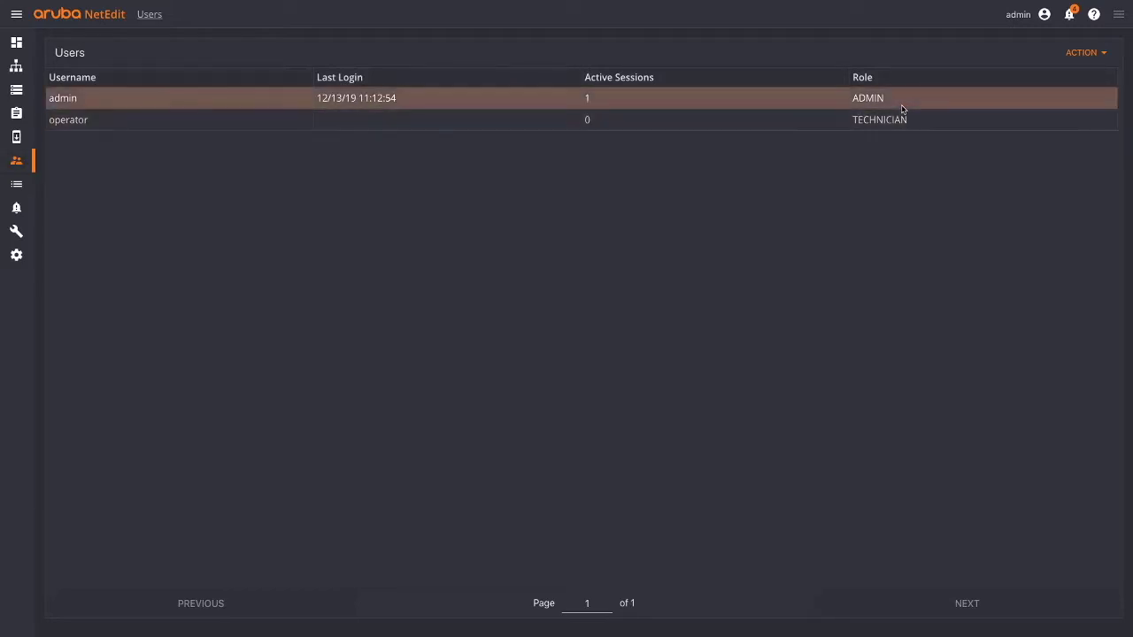
click(1083, 53)
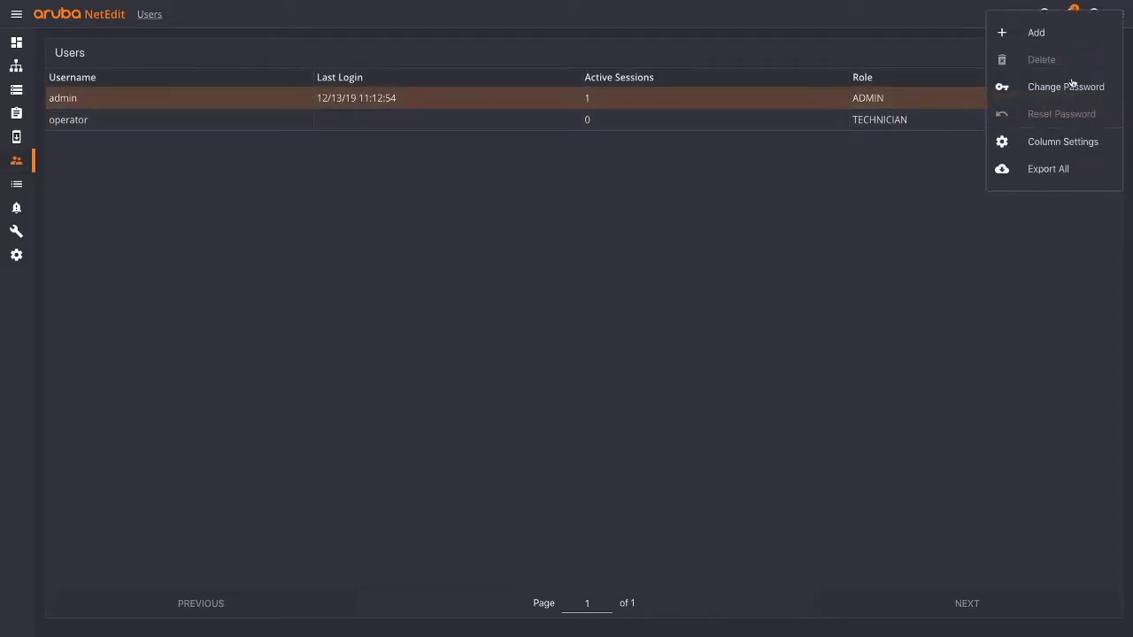
click(847, 171)
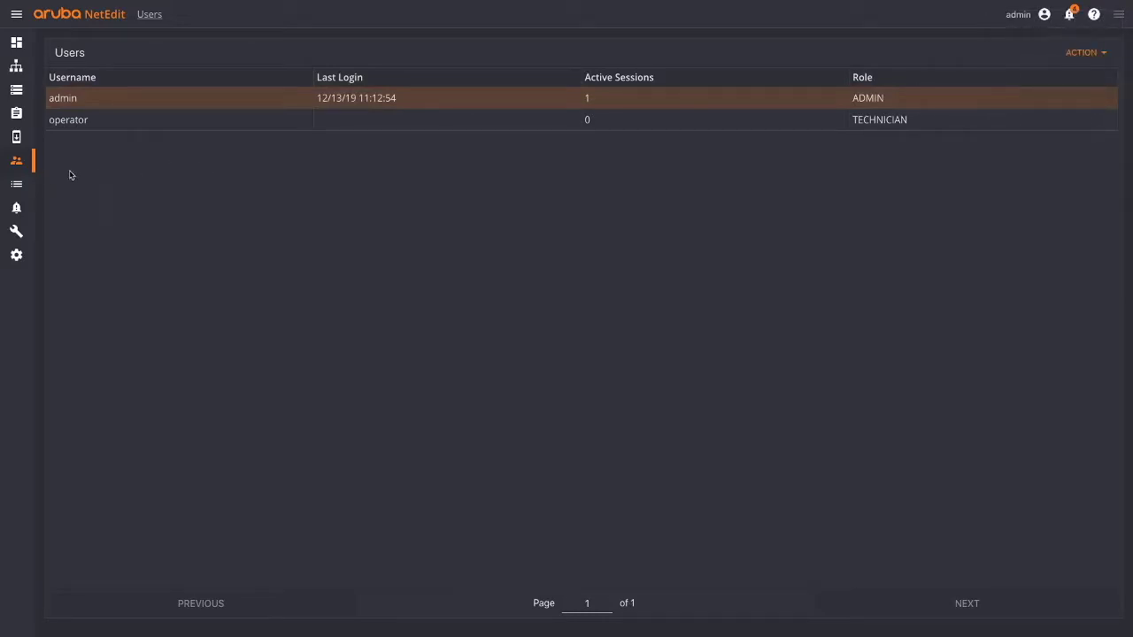
click(16, 183)
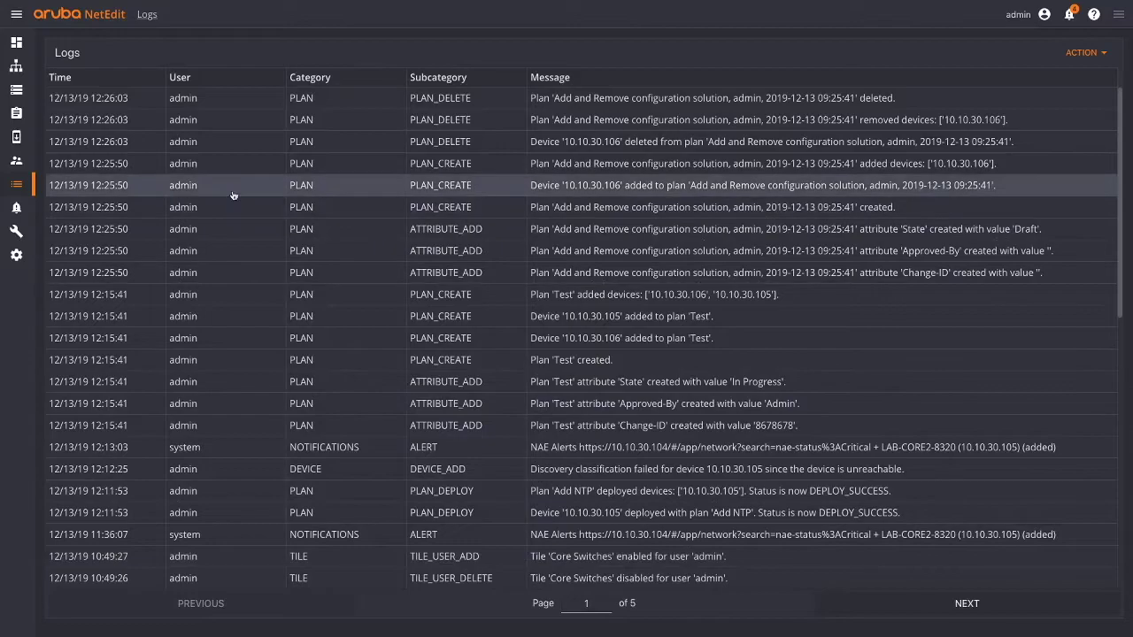
- Page forward to log page 2 and bring up the logs ACTION menu
scroll(236, 159, down, 10)
scroll(366, 394, up, 10)
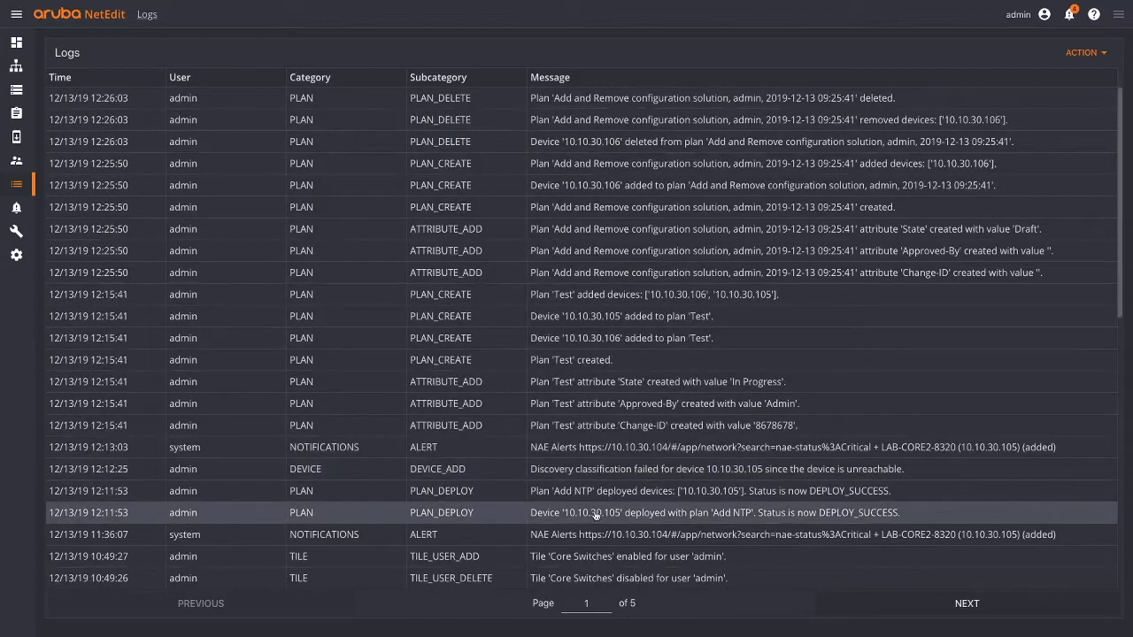
click(966, 603)
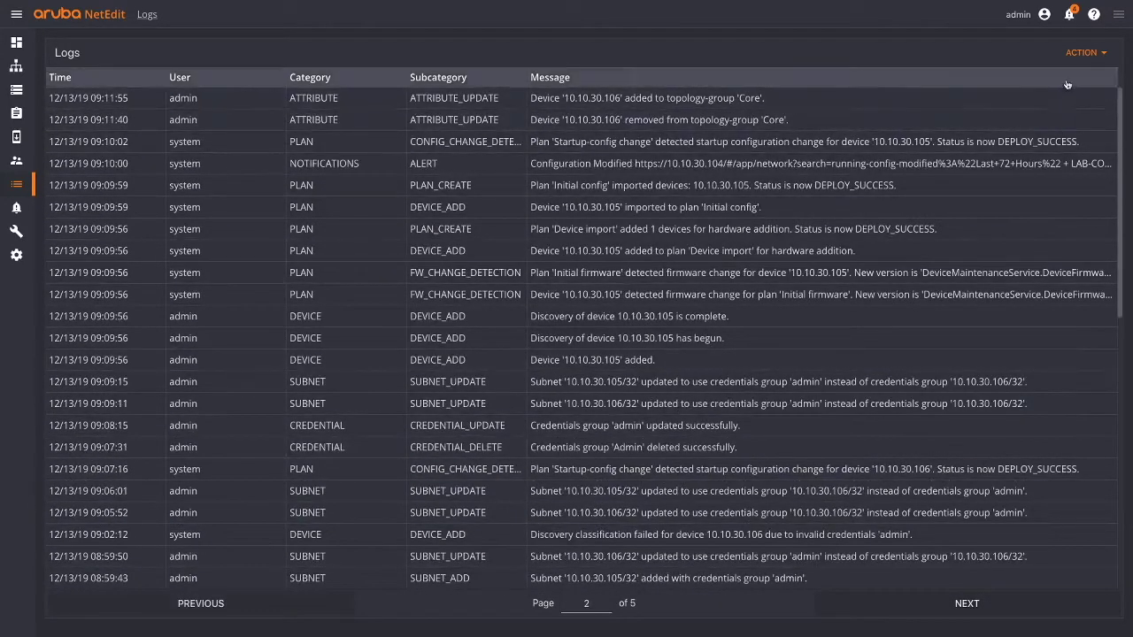
click(1084, 53)
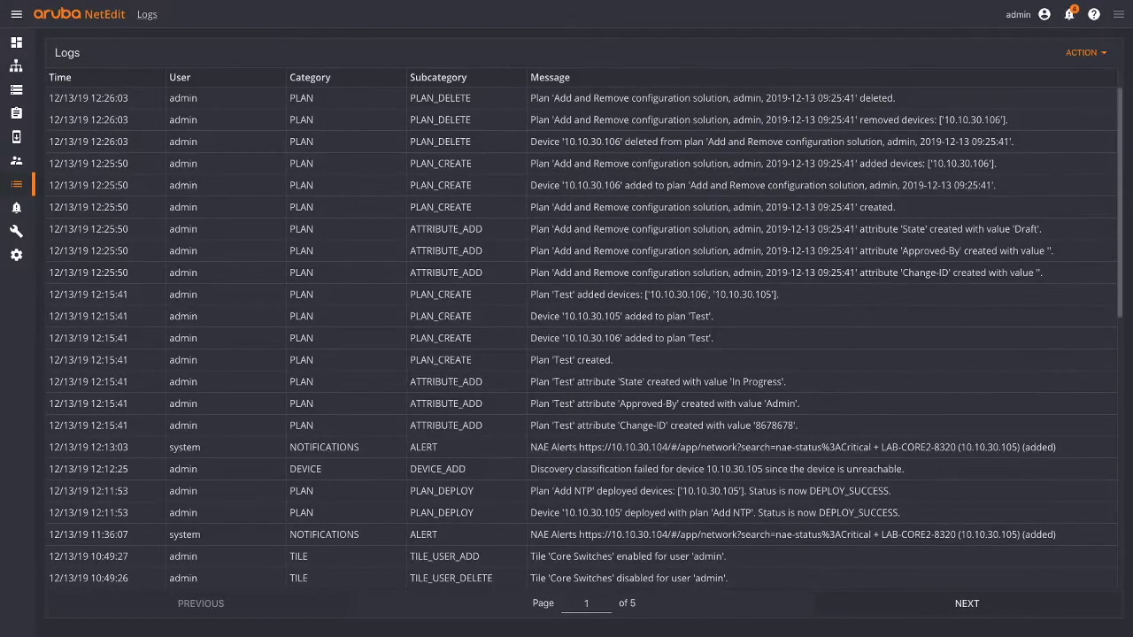
- Widen the Notify When column on the Notifications page and glance at the Alerts tab
click(16, 207)
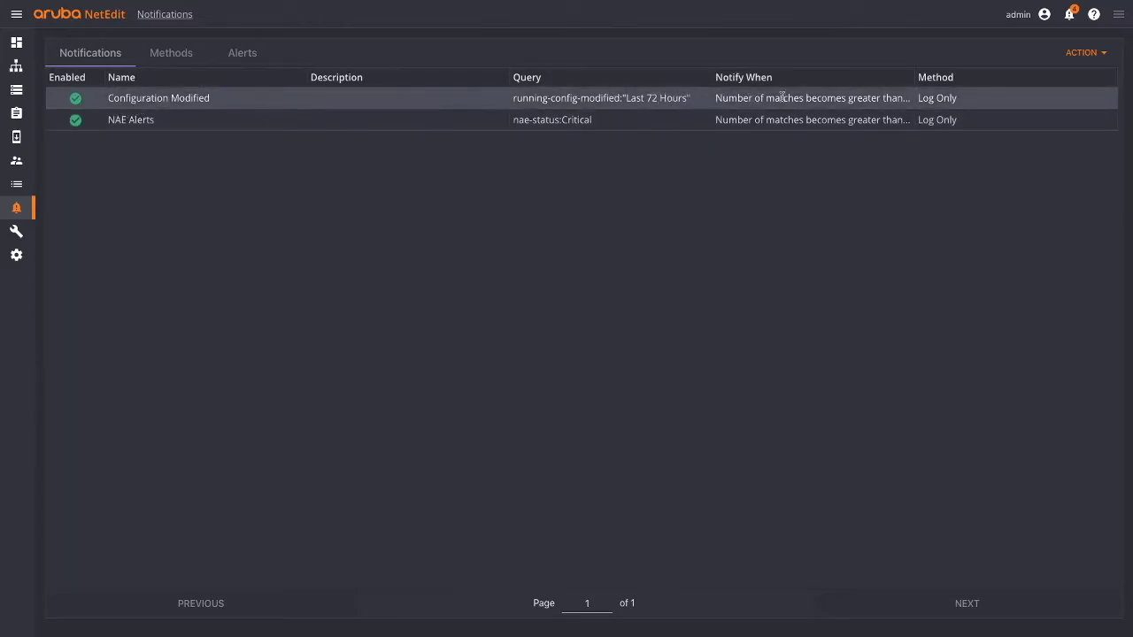
drag(913, 83, 925, 84)
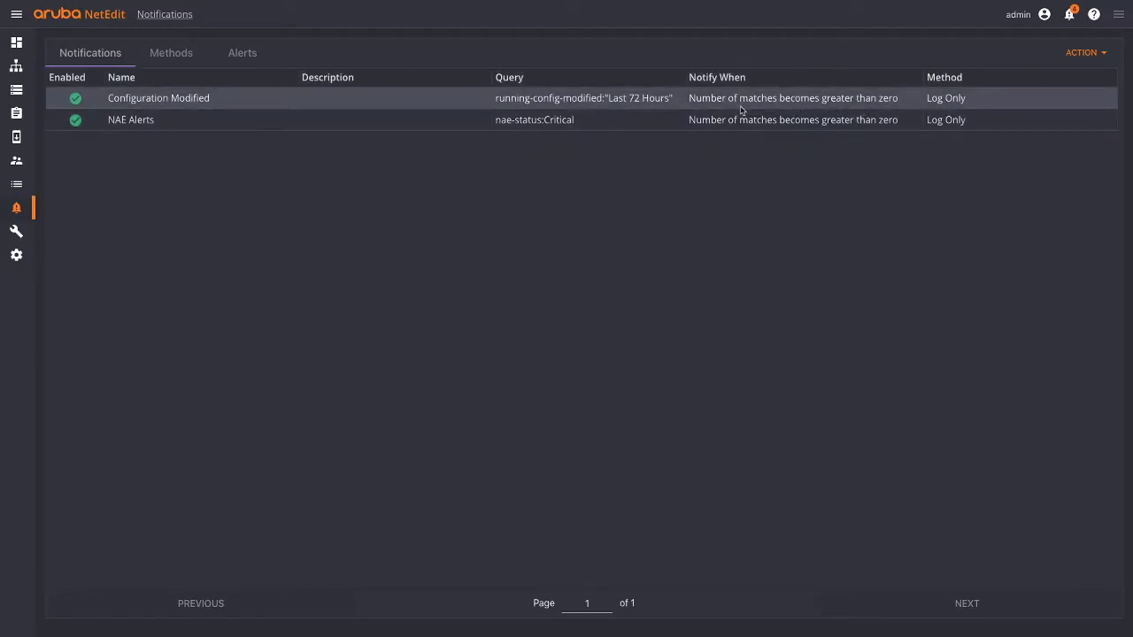
click(253, 56)
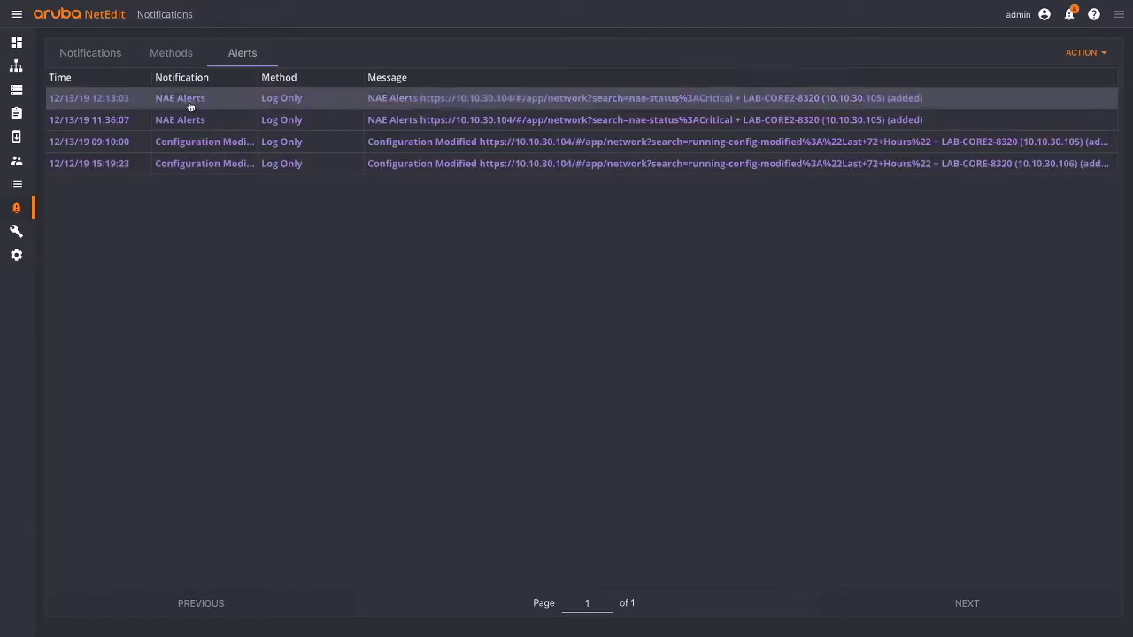
click(109, 56)
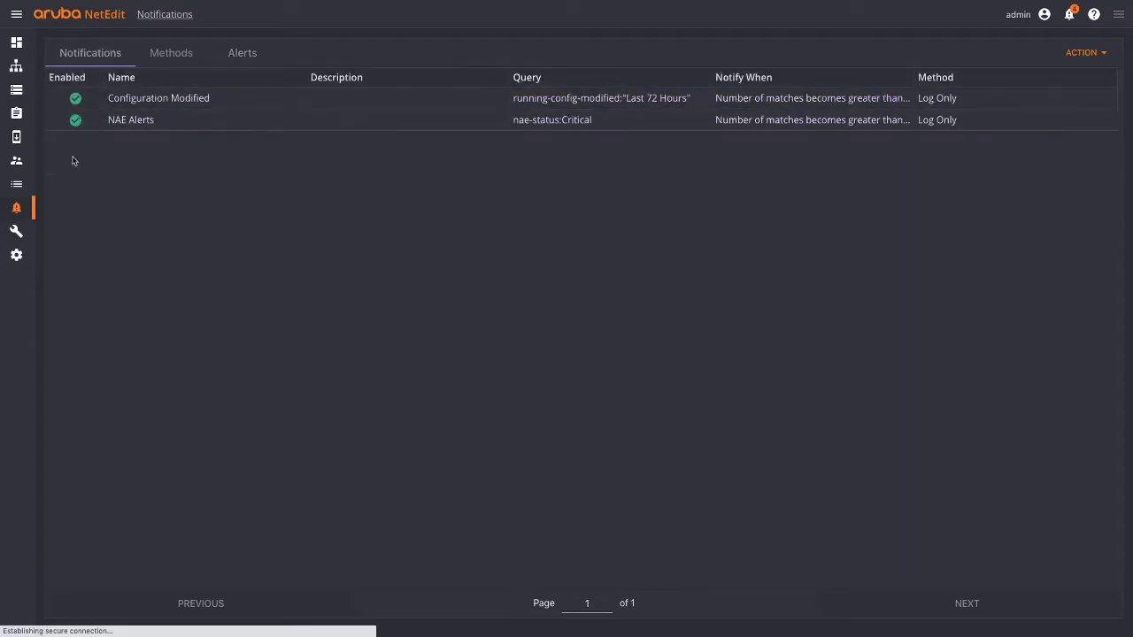
- Select the NAE Alerts notification and edit it through the ACTION menu
click(121, 117)
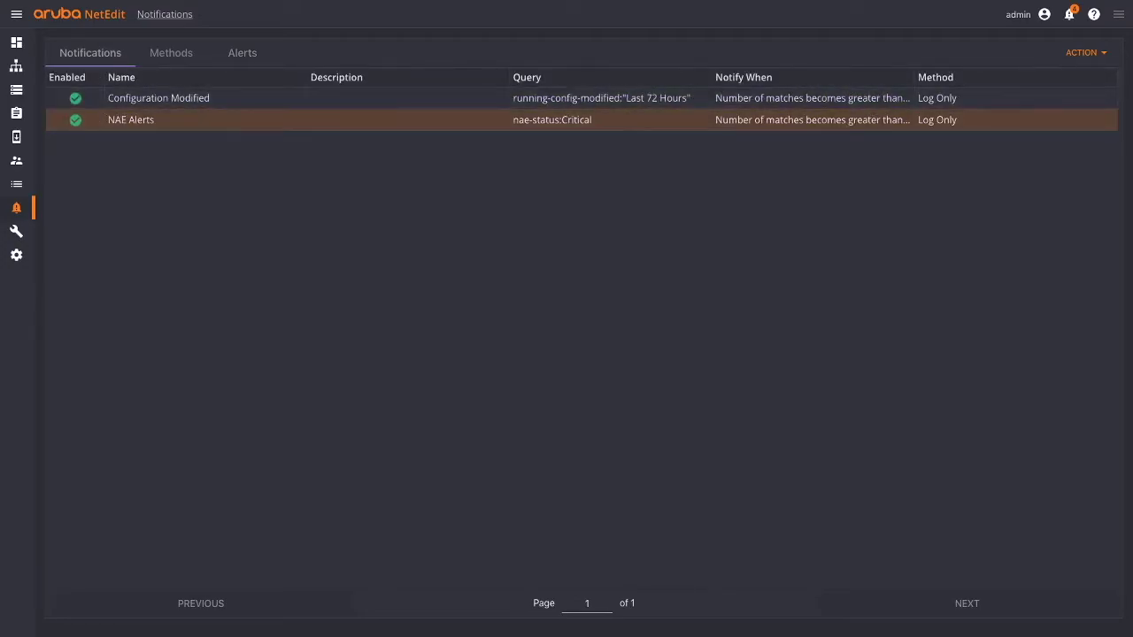
click(1100, 54)
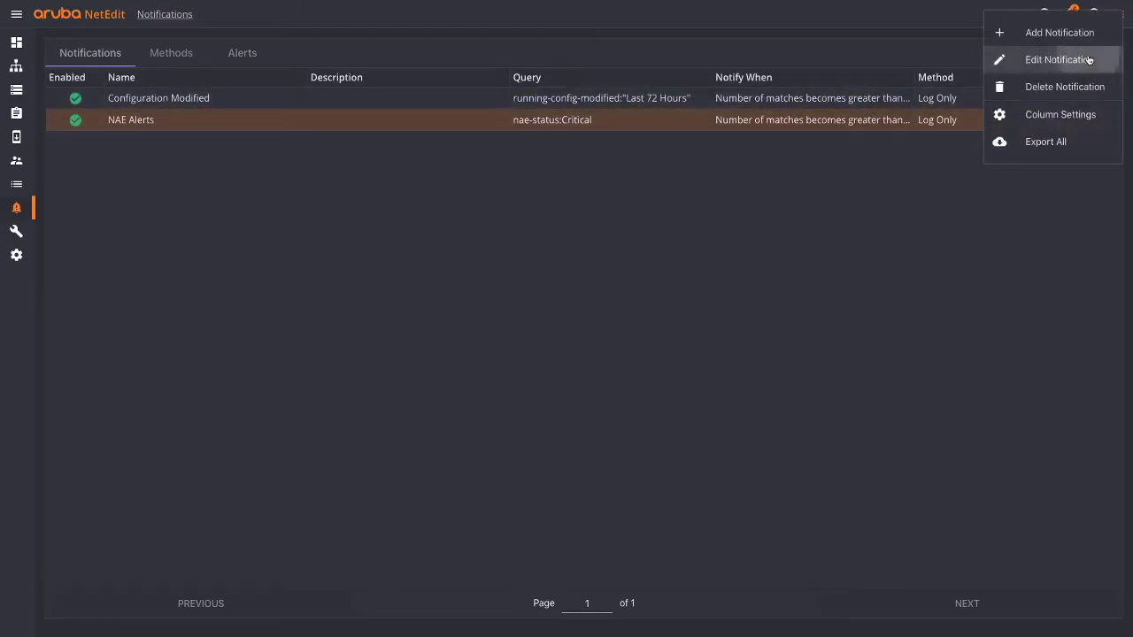
click(1091, 58)
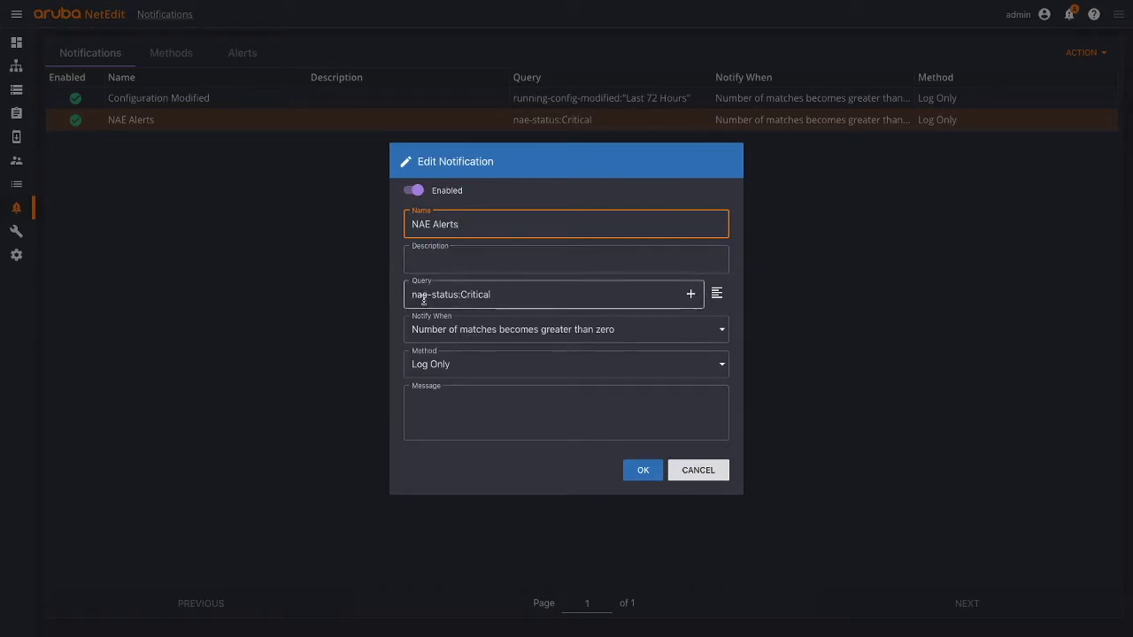
- Look over the saved queries and Notify When choices for NAE Alerts without adding anything
click(691, 294)
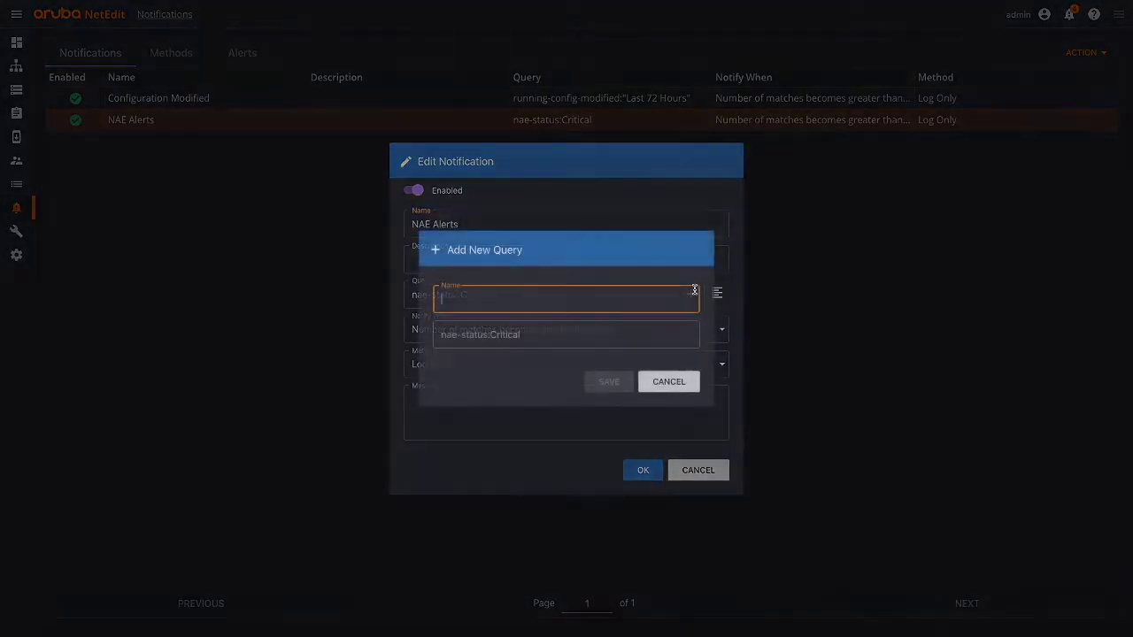
click(674, 383)
click(717, 293)
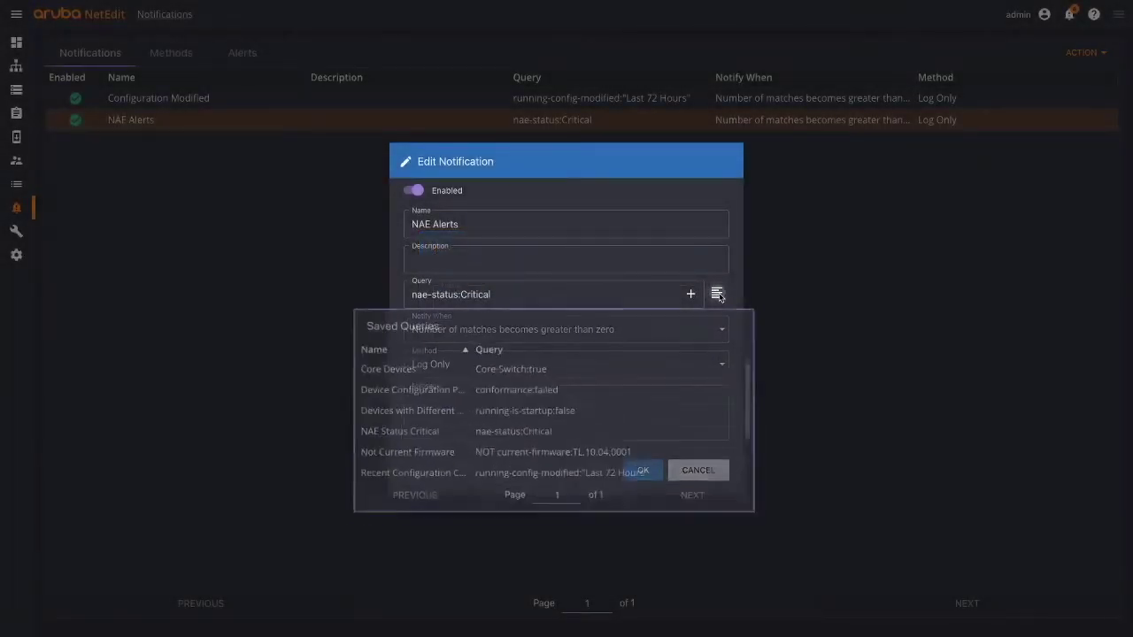
scroll(594, 446, down, 2)
scroll(594, 443, up, 2)
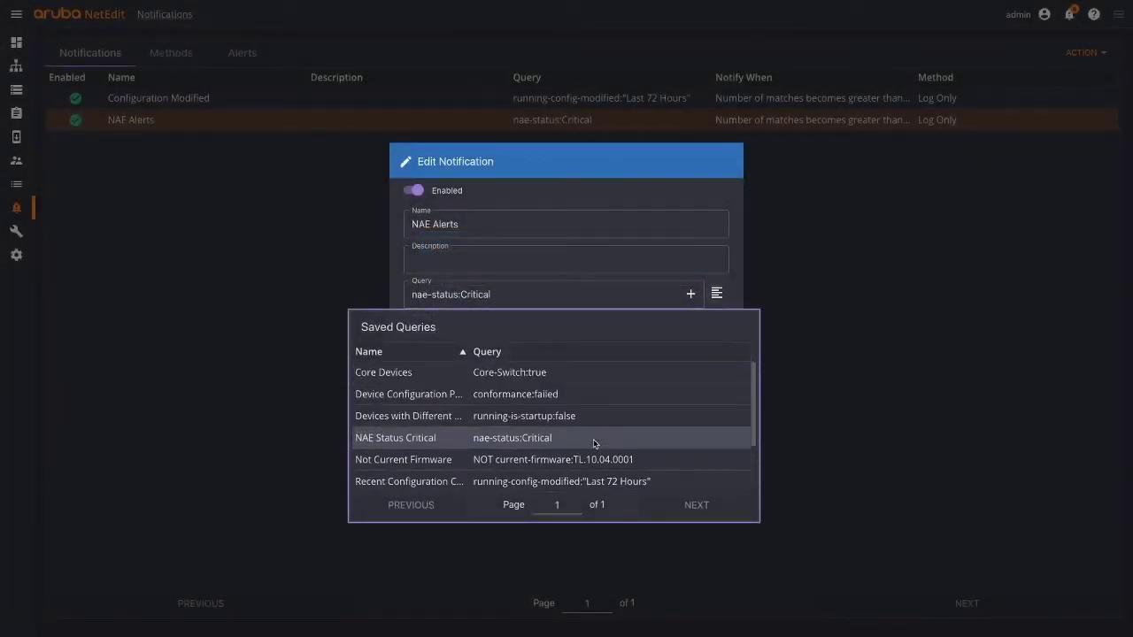
scroll(610, 439, down, 3)
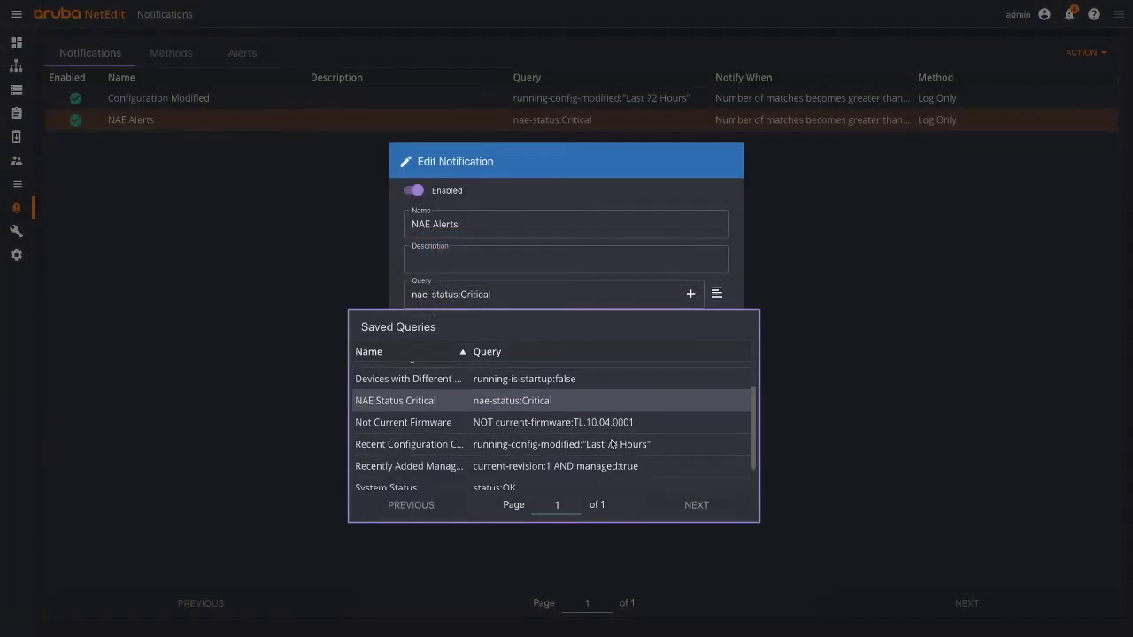
click(642, 280)
click(662, 328)
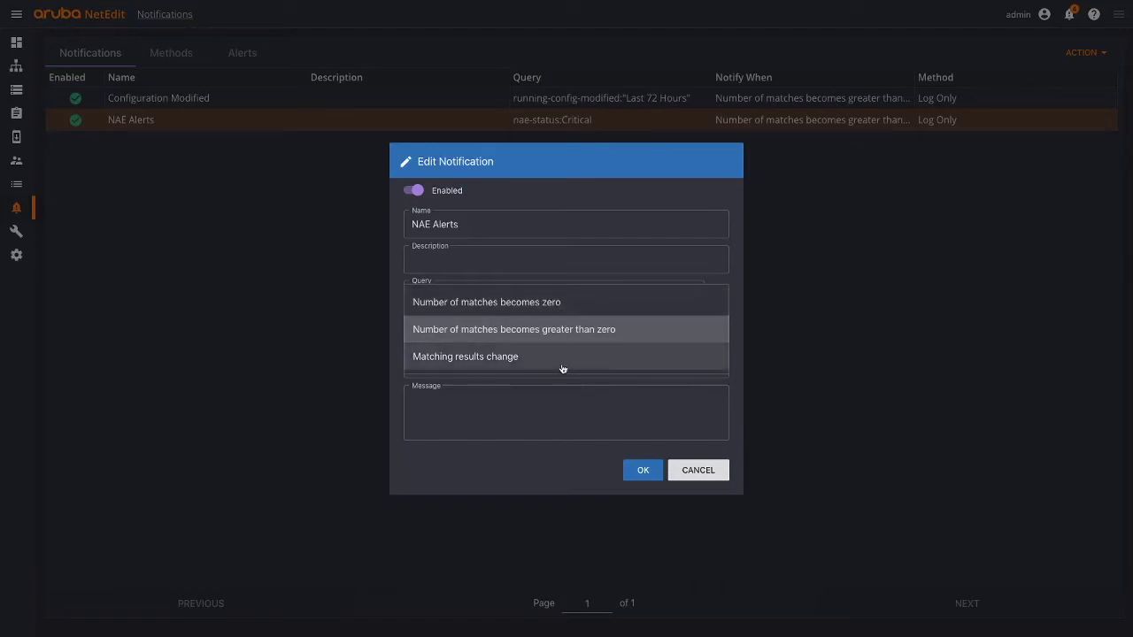
- Cancel the NAE Alerts edit and view the four fired alerts
click(686, 467)
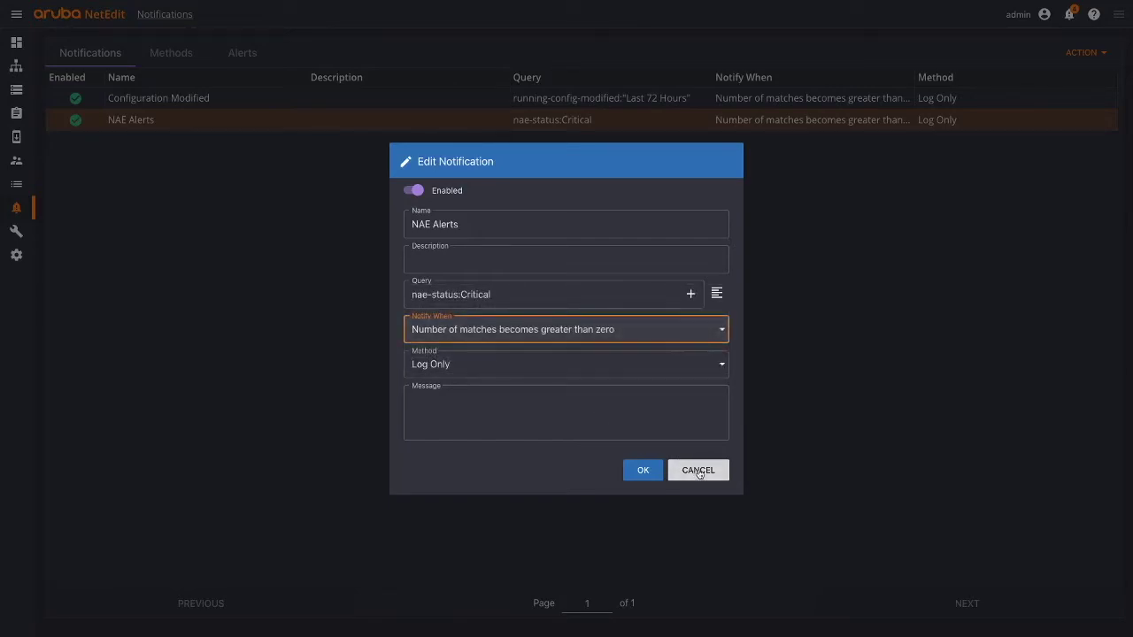
click(695, 470)
click(241, 57)
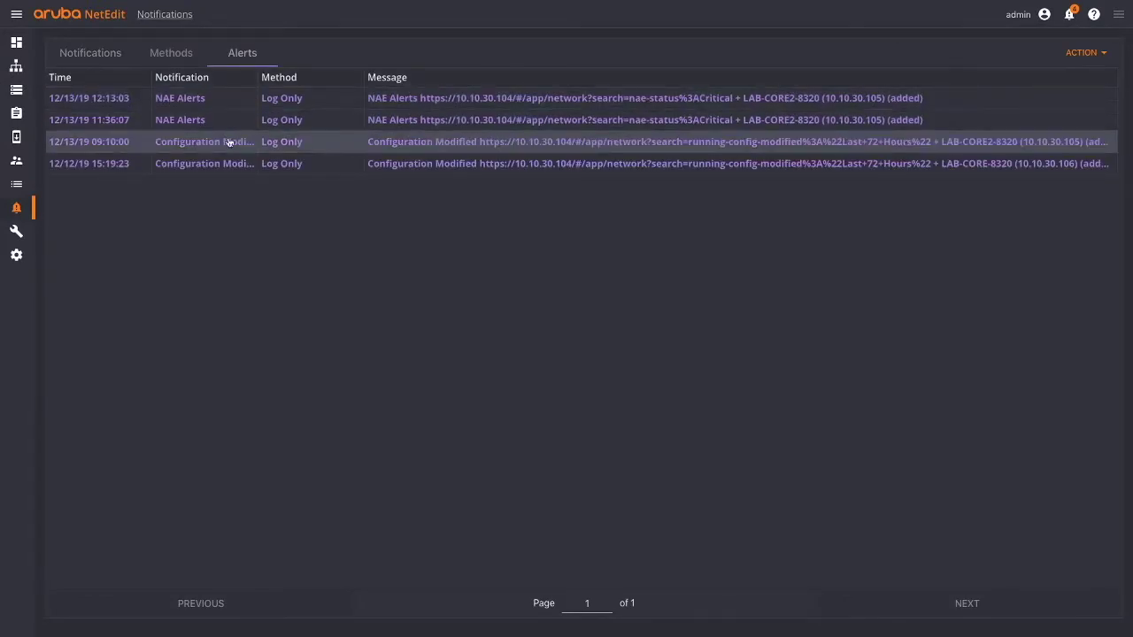
- Flip between the notification rules and fired alerts lists, then go to the system Logs
click(92, 51)
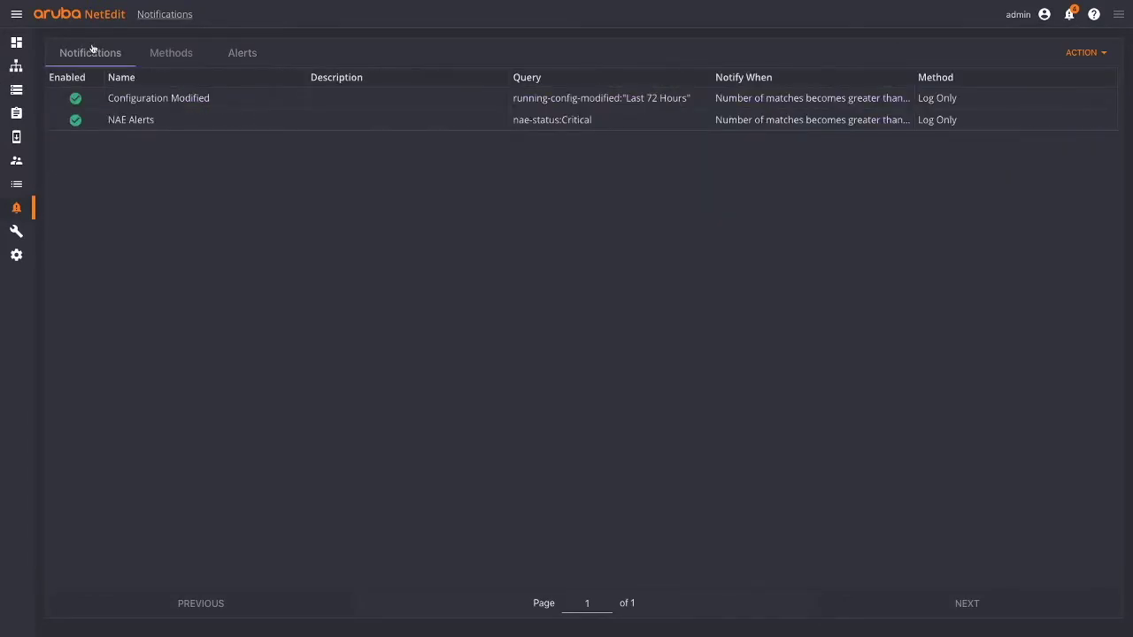
click(243, 52)
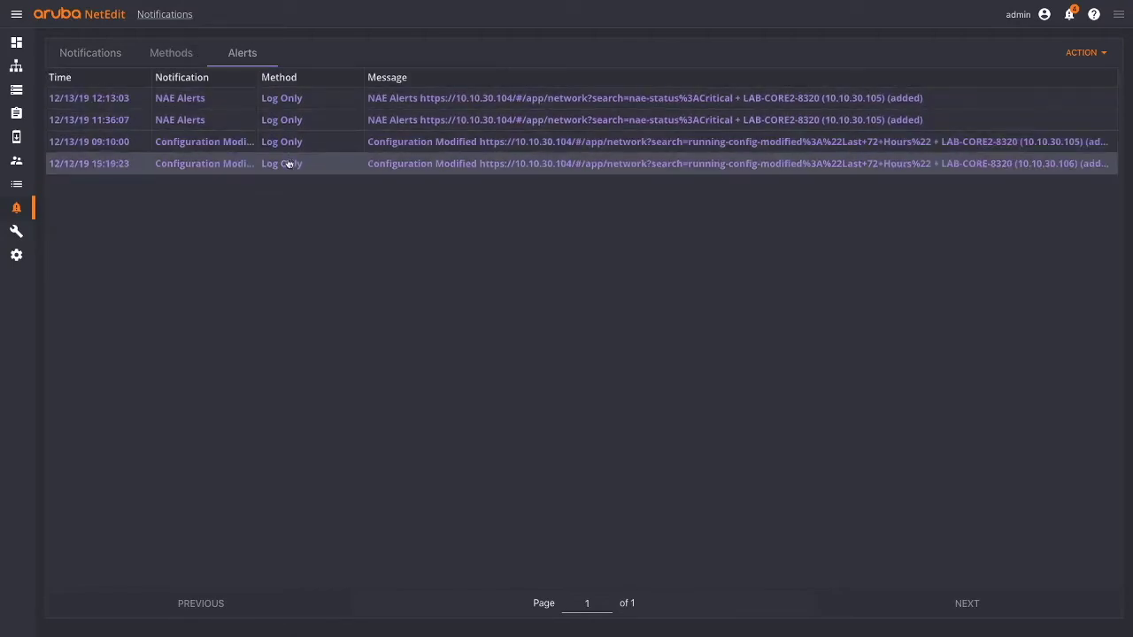
click(31, 184)
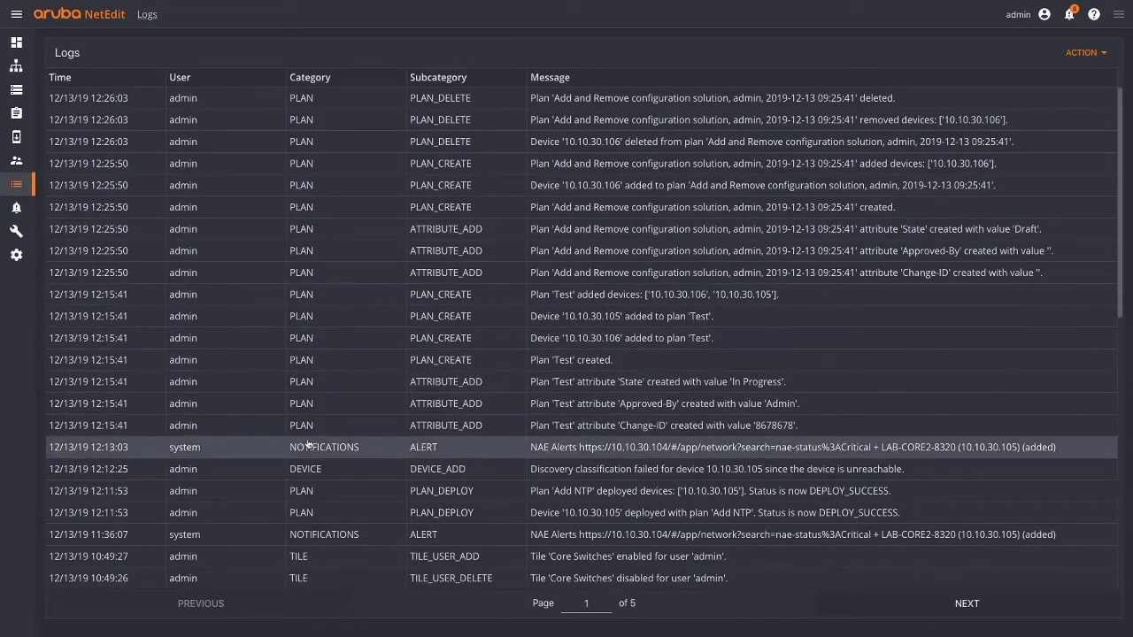
- Inspect the 11:36:07 NAE alert log entry, then bring up the empty Diagnostics page
click(433, 535)
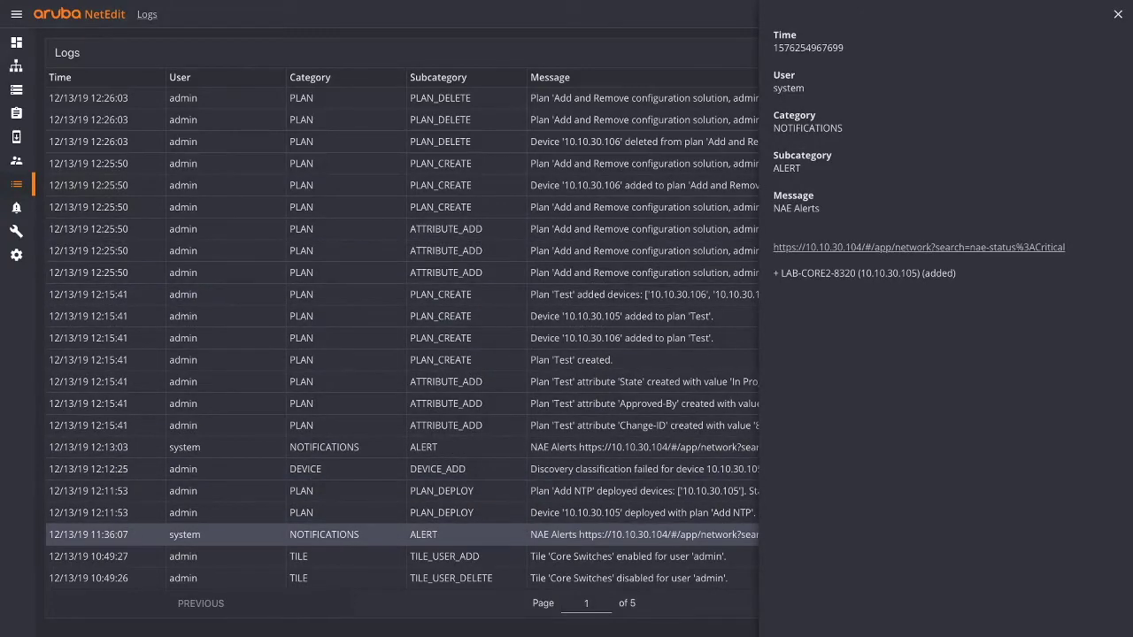
click(1119, 17)
click(19, 232)
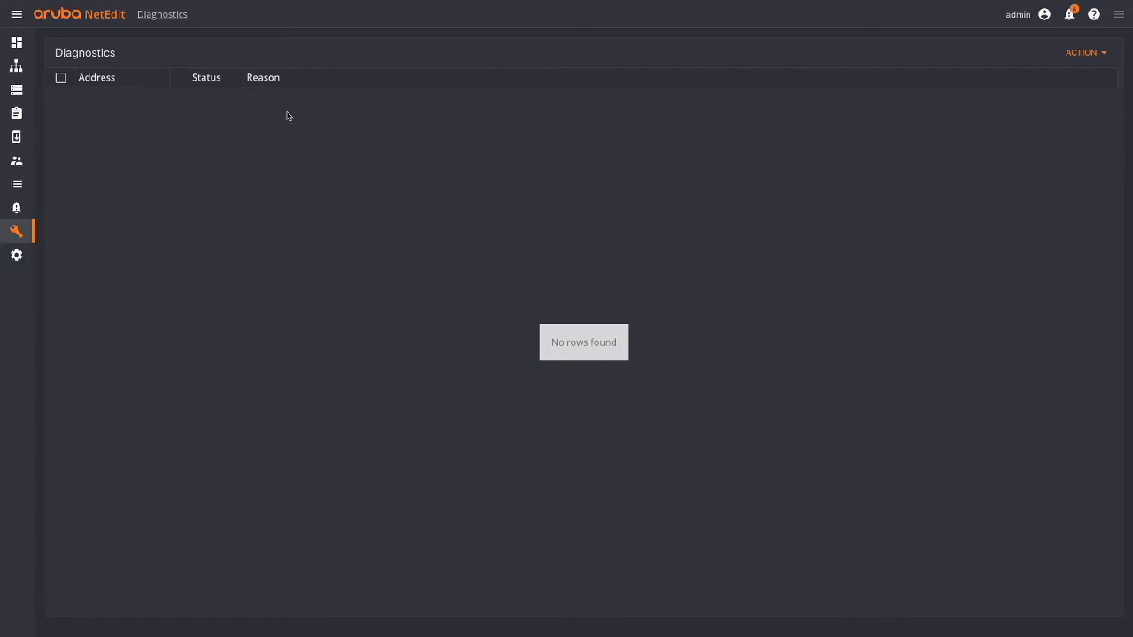
- Preview the LIGHT theme, revert to DARK, then view the Editor and Validation settings
click(16, 256)
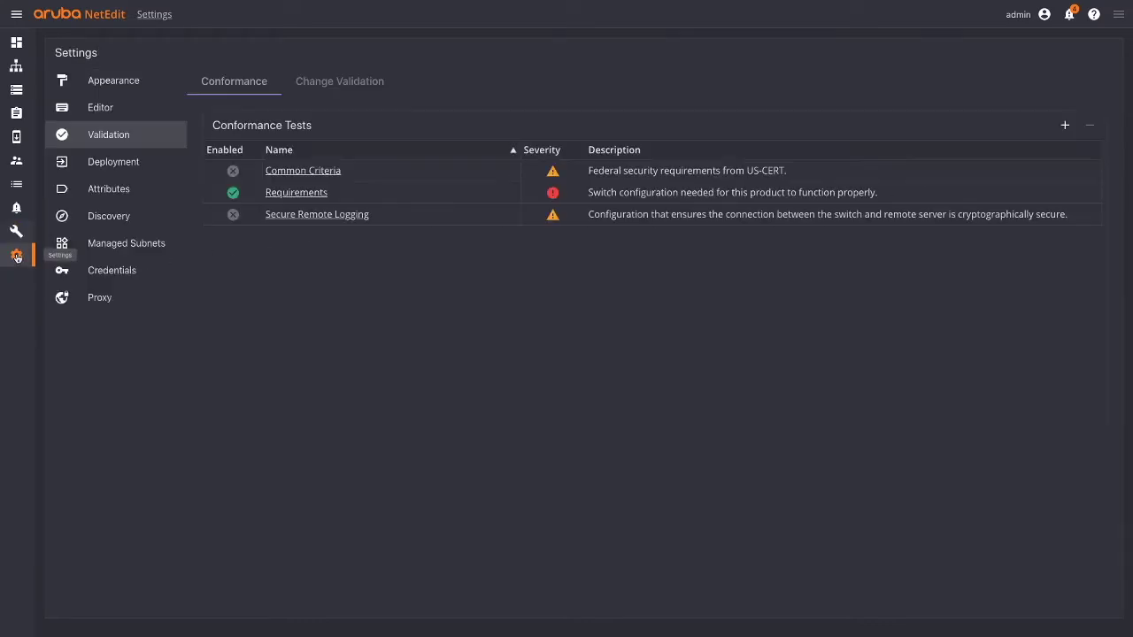
click(118, 85)
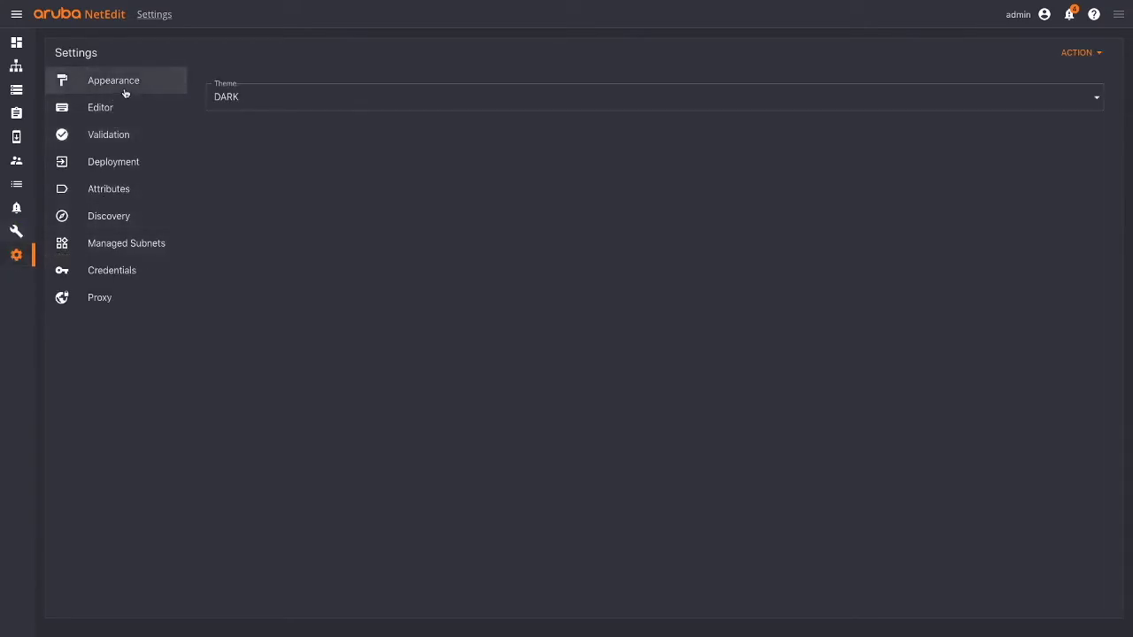
click(222, 99)
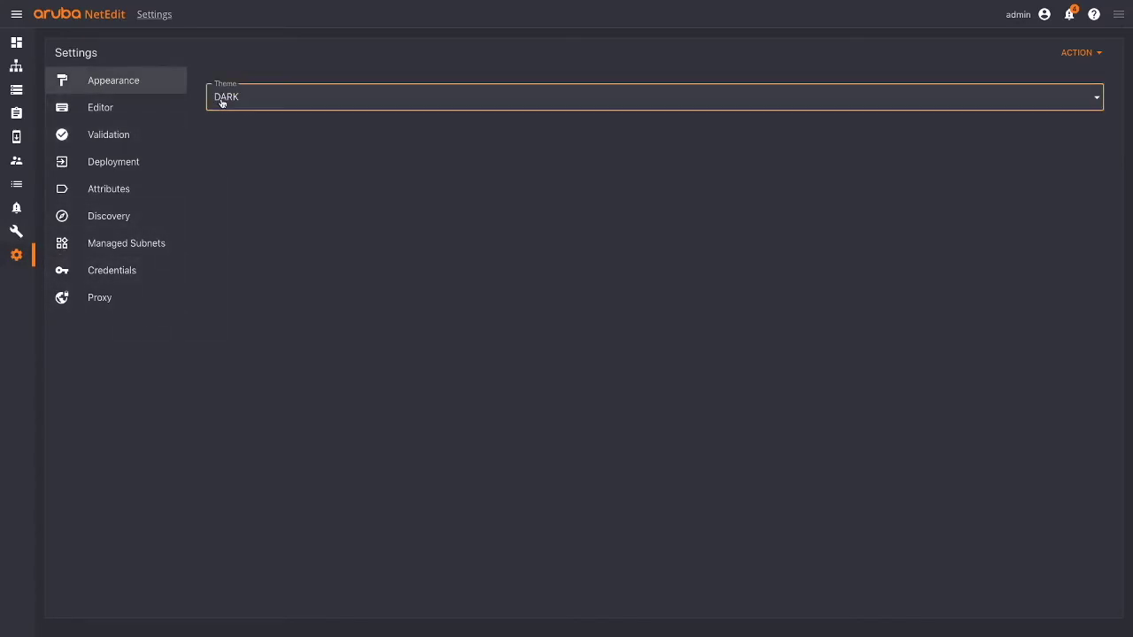
click(232, 73)
click(238, 97)
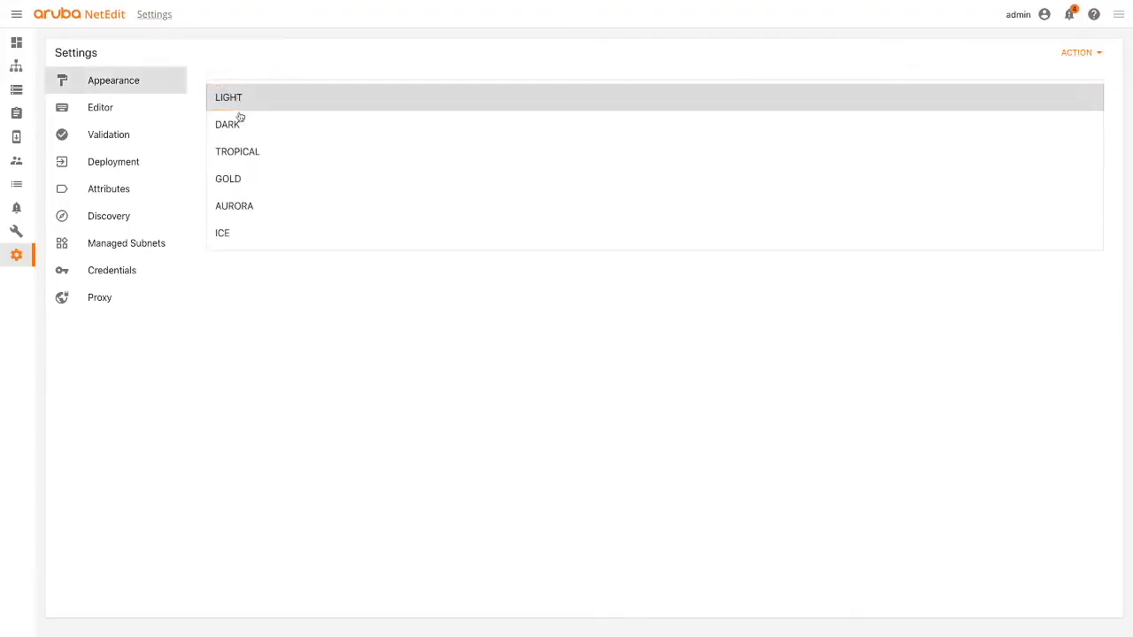
click(239, 124)
click(143, 113)
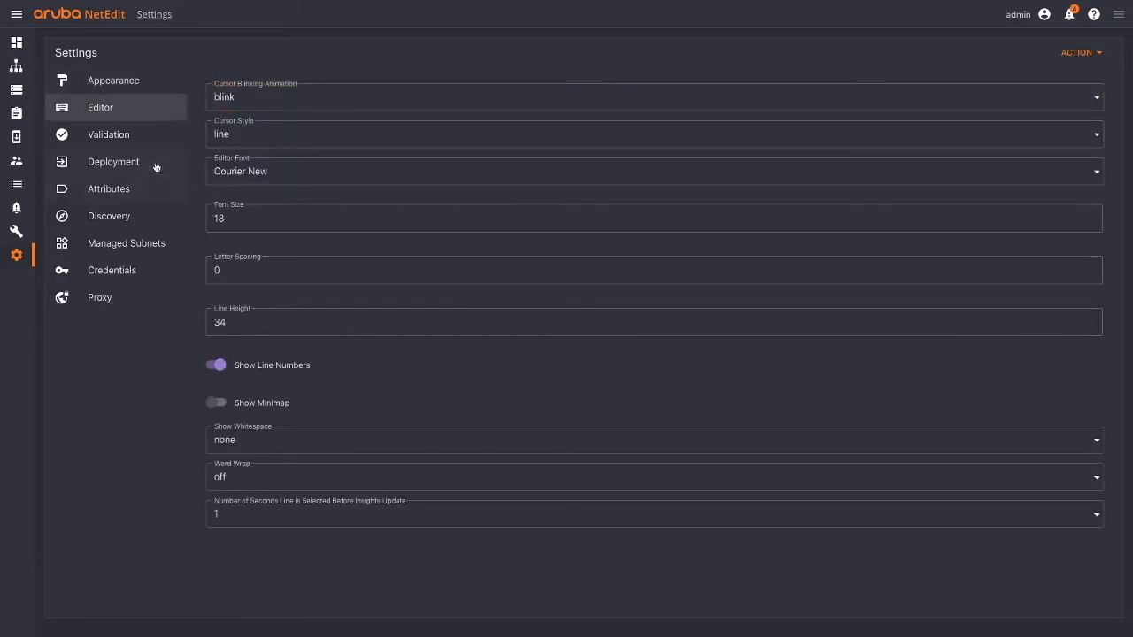
click(137, 144)
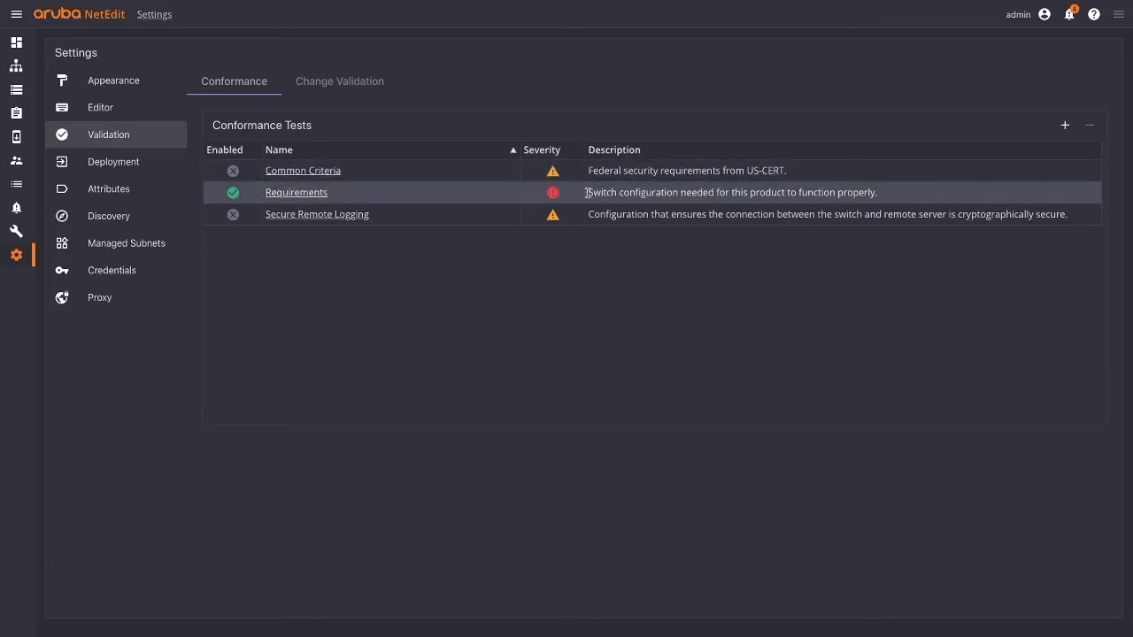
- Inspect the Requirements conformance test's command rules and cancel without changes
click(296, 192)
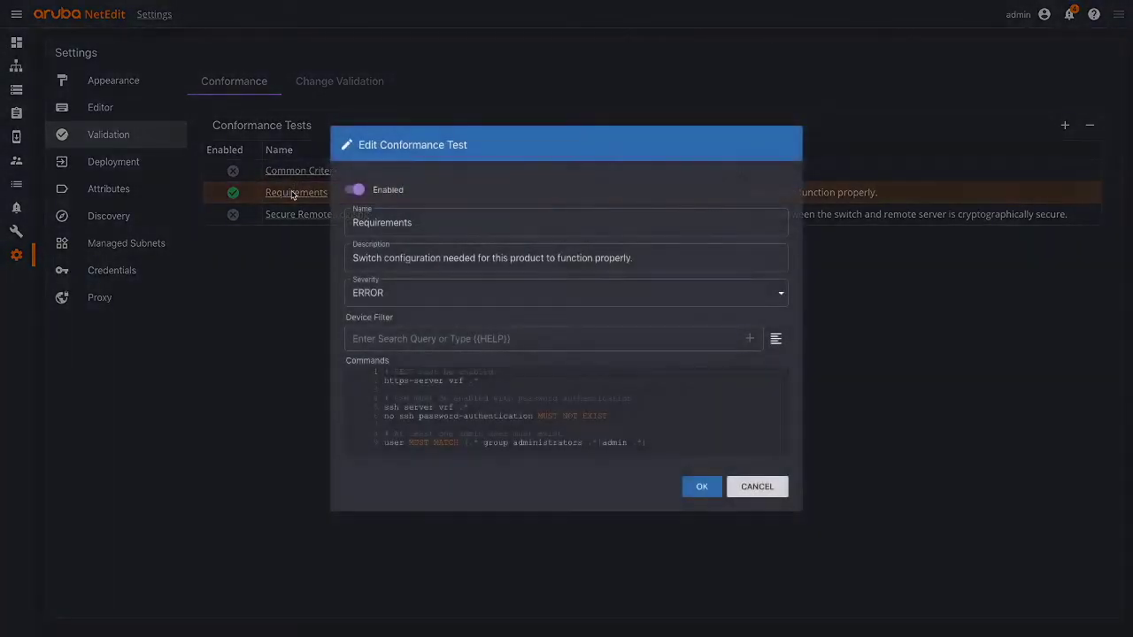
click(449, 398)
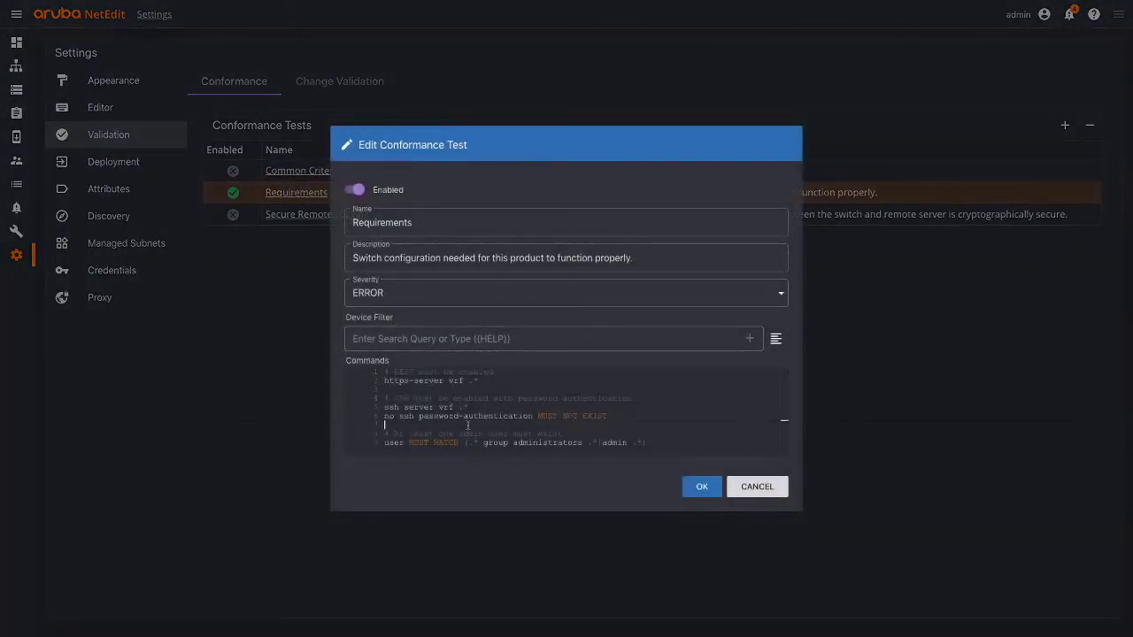
click(468, 390)
click(754, 485)
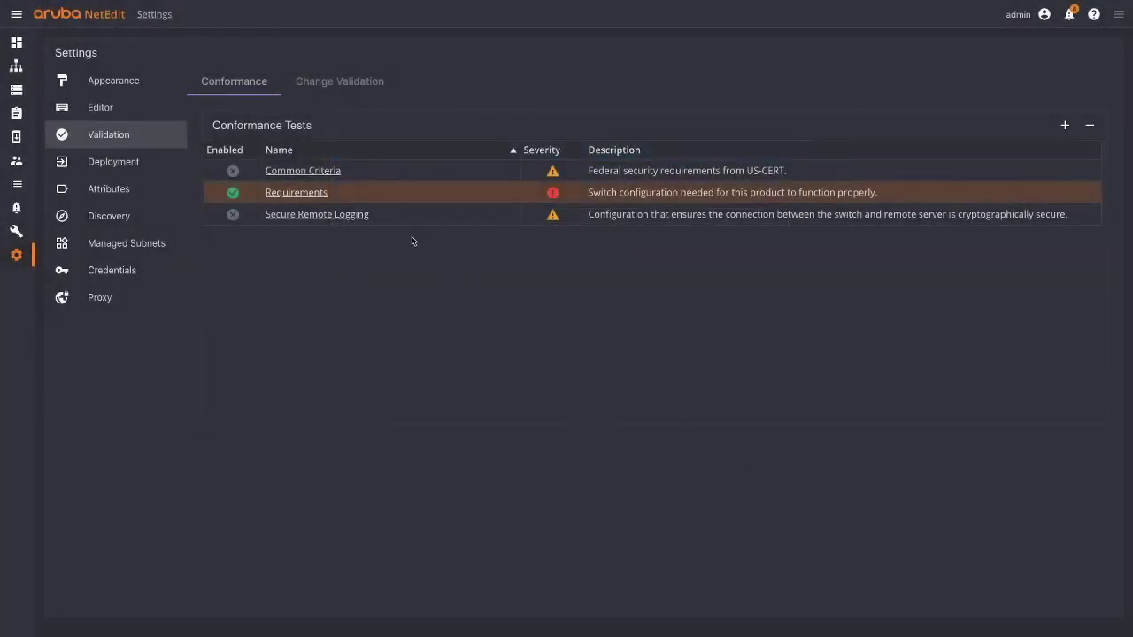
- Expand Routing State in Change Validation to show its four show commands
click(329, 82)
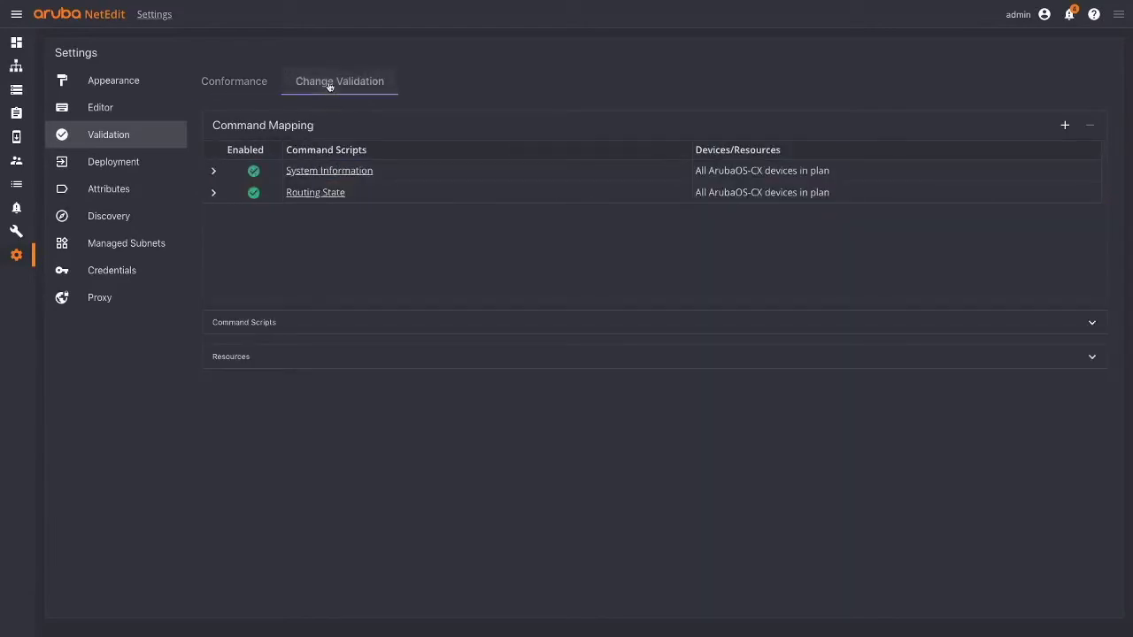
click(214, 194)
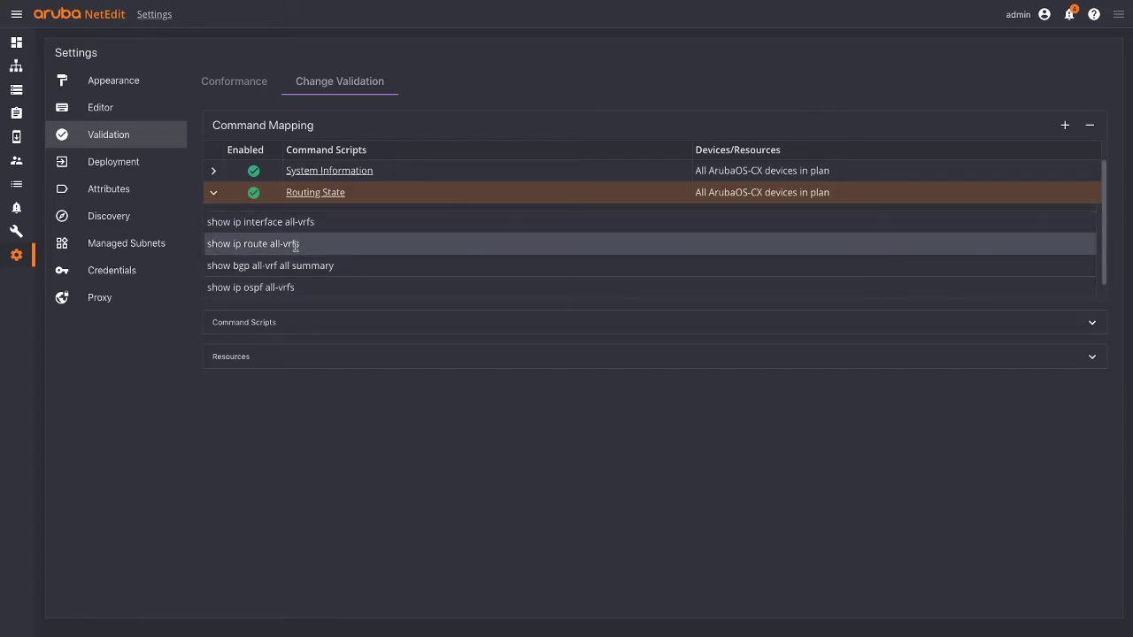
click(122, 168)
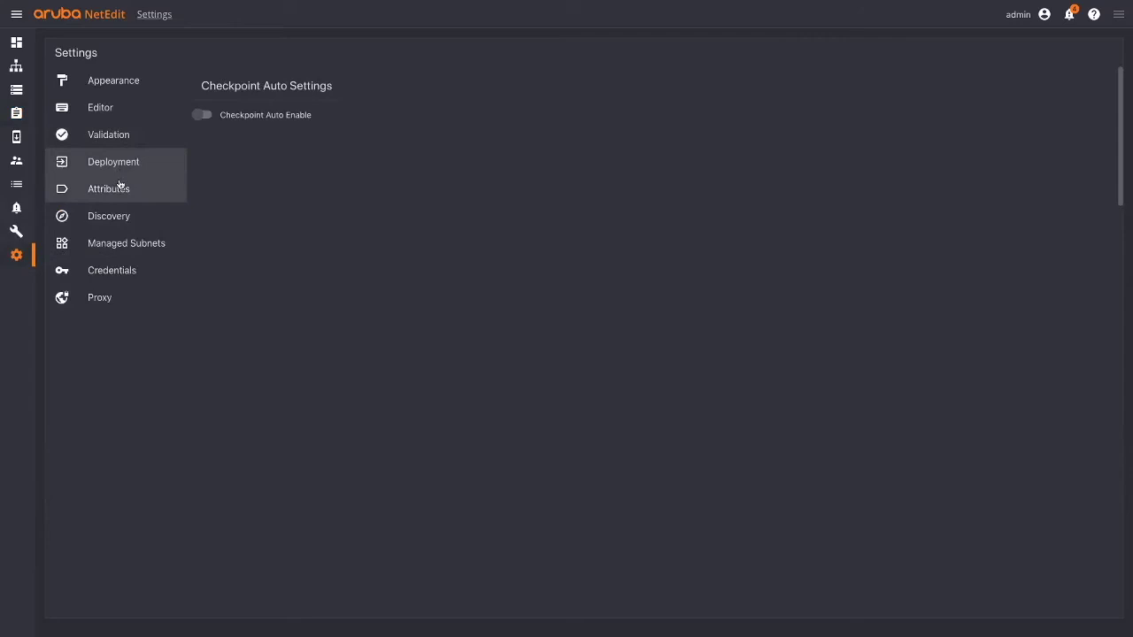
- Switch on Checkpoint Auto Enable with a 5-minute confirm time, then view Attributes
click(206, 115)
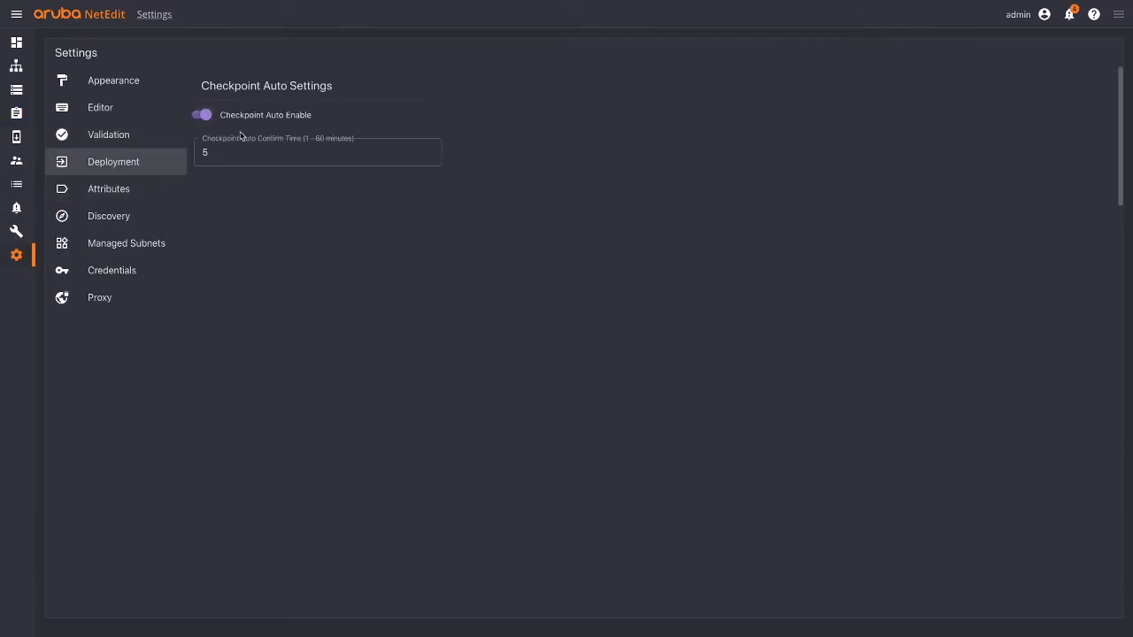
click(240, 152)
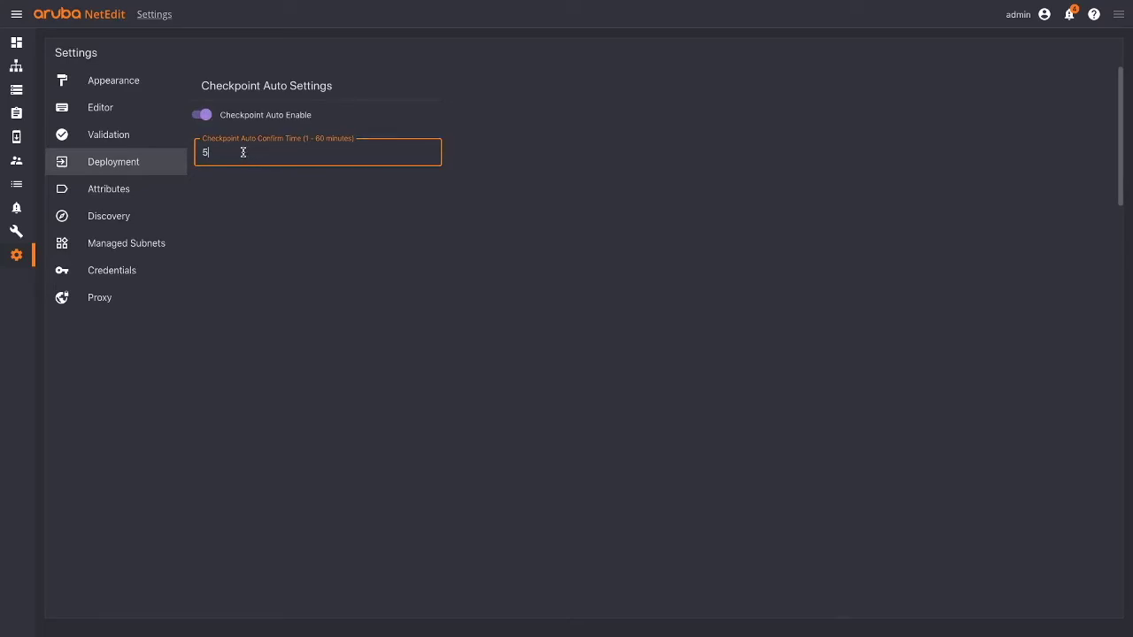
click(108, 189)
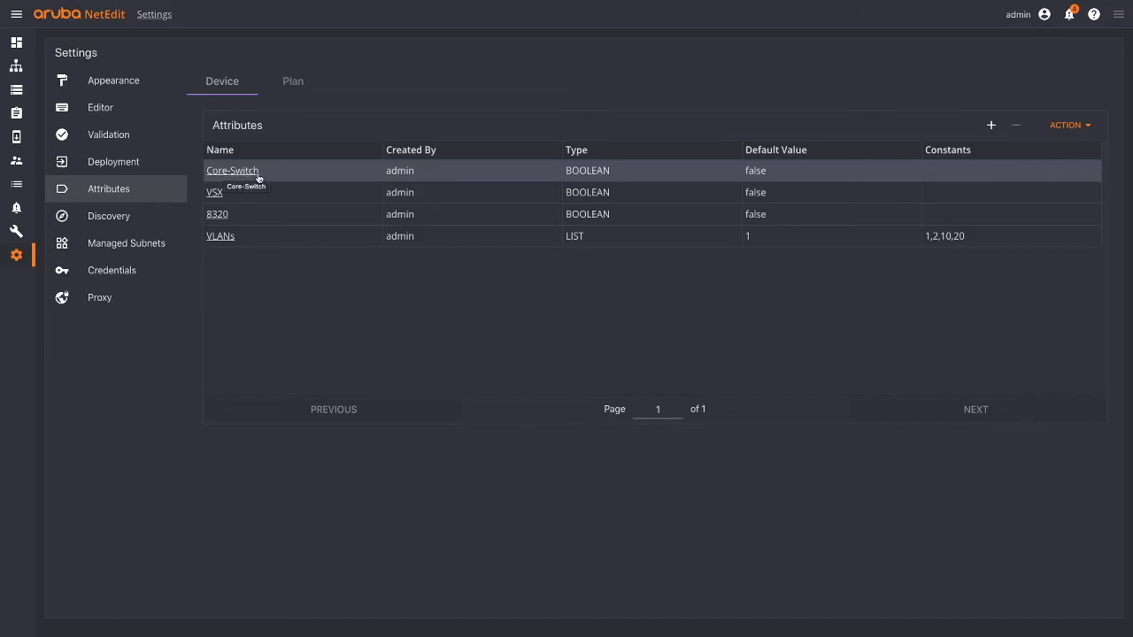
- Review the Core-Switch, VSX, 8320 and VLANs device attributes, then the Change-ID, Approved-By and State plan attributes
drag(207, 174, 231, 174)
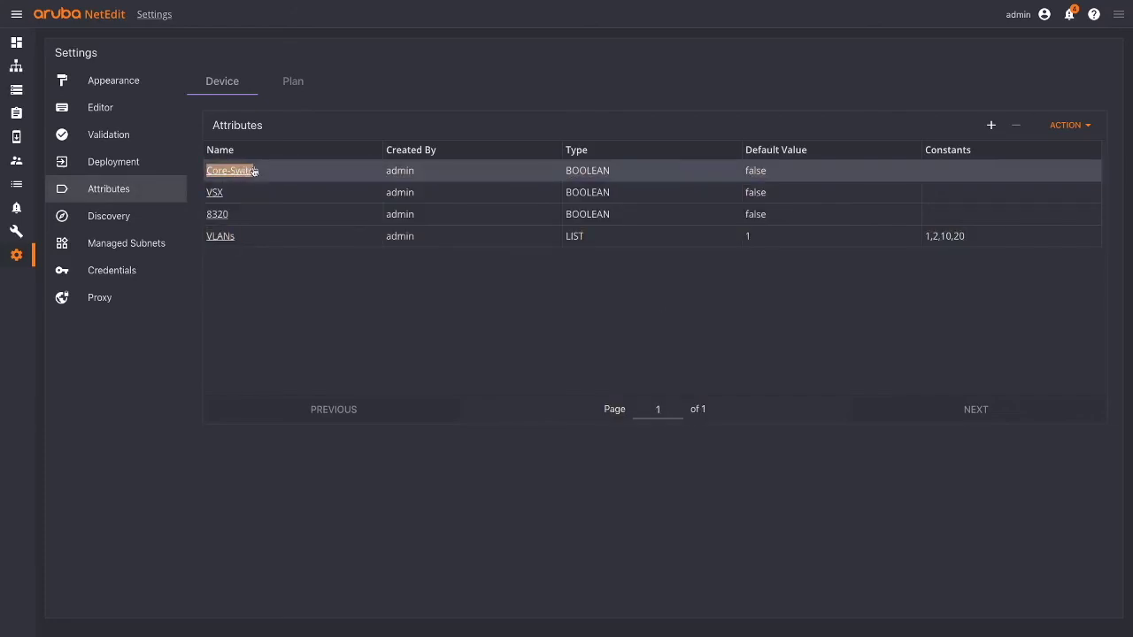
click(250, 174)
mouse_move(251, 174)
mouse_down()
mouse_move(220, 171)
mouse_move(265, 171)
mouse_up()
click(275, 171)
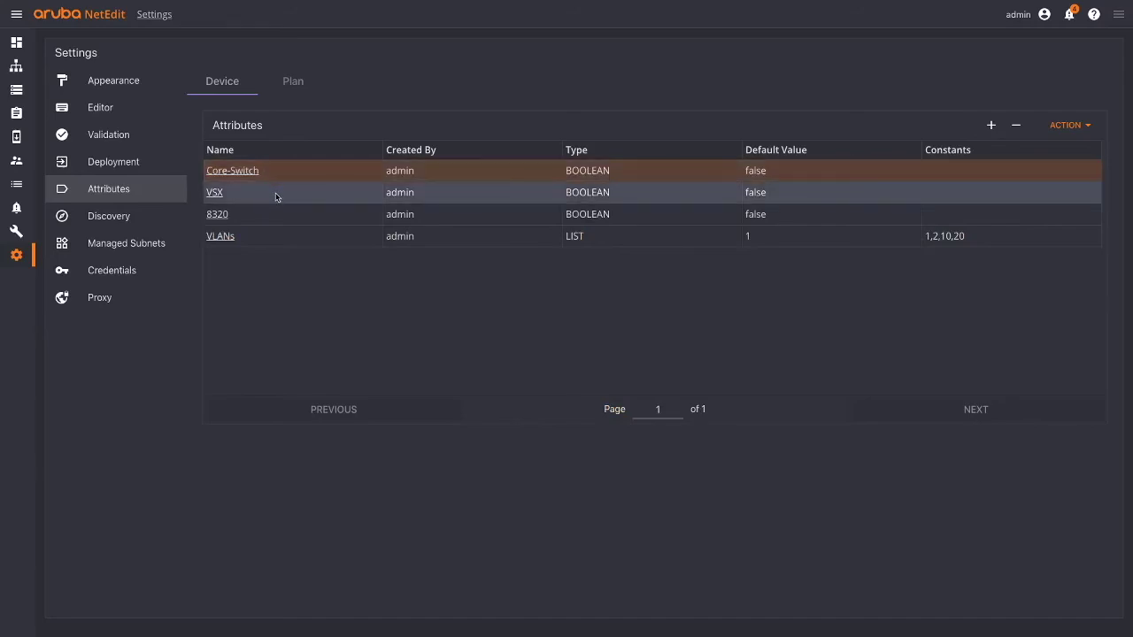
click(277, 194)
click(280, 214)
click(283, 236)
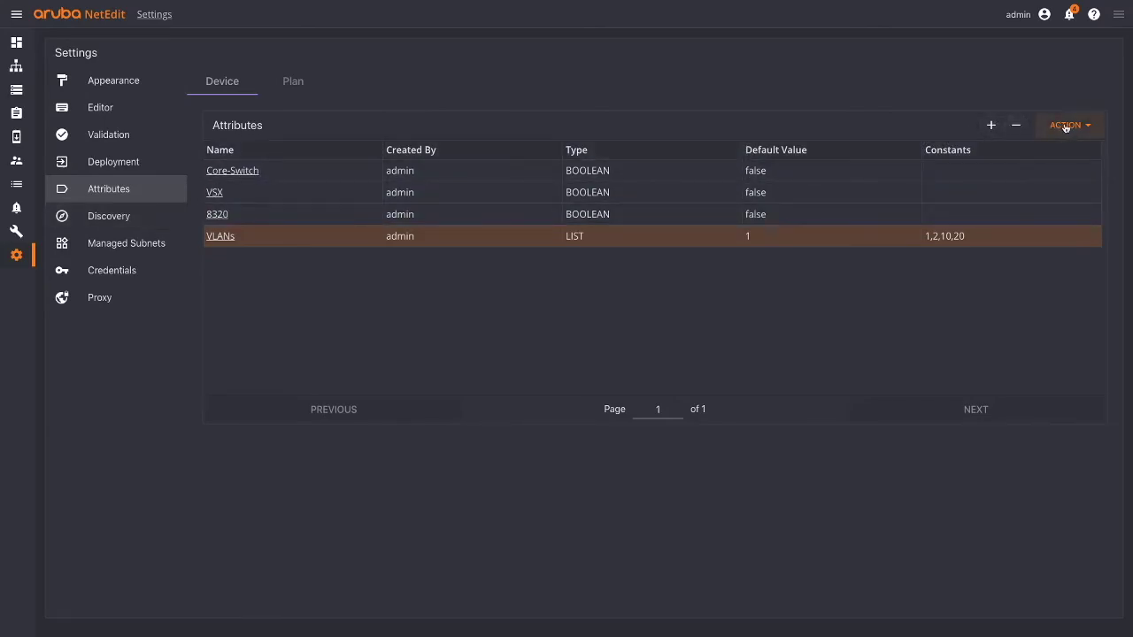
click(293, 81)
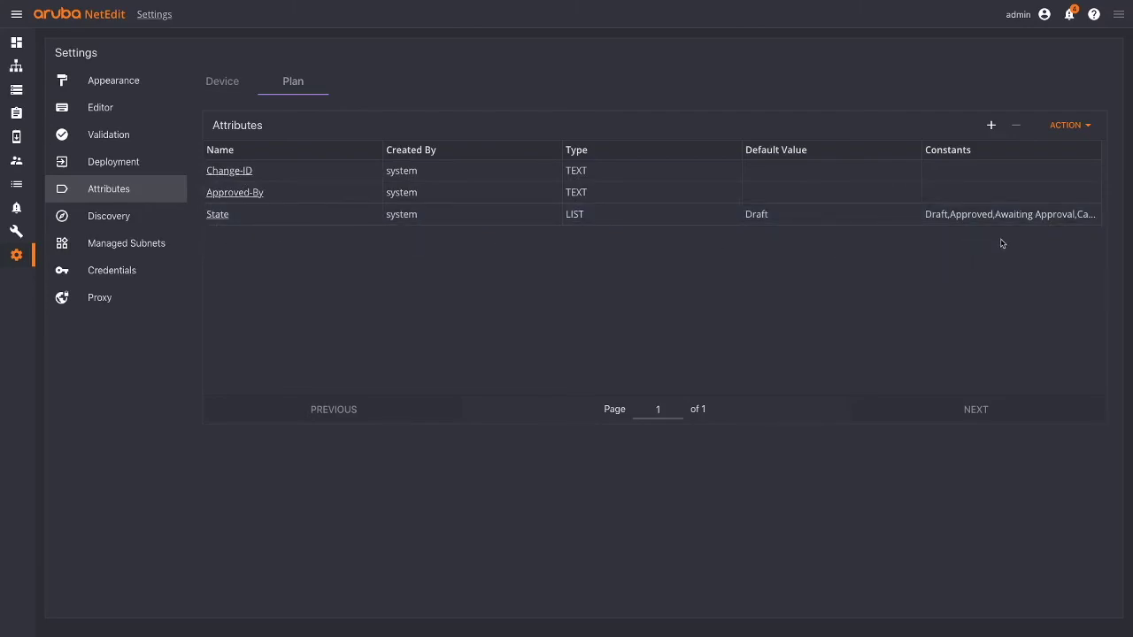
click(124, 223)
- Browse Managed Subnets and Credentials, ending on the Proxy settings with the notifications proxy off
click(124, 243)
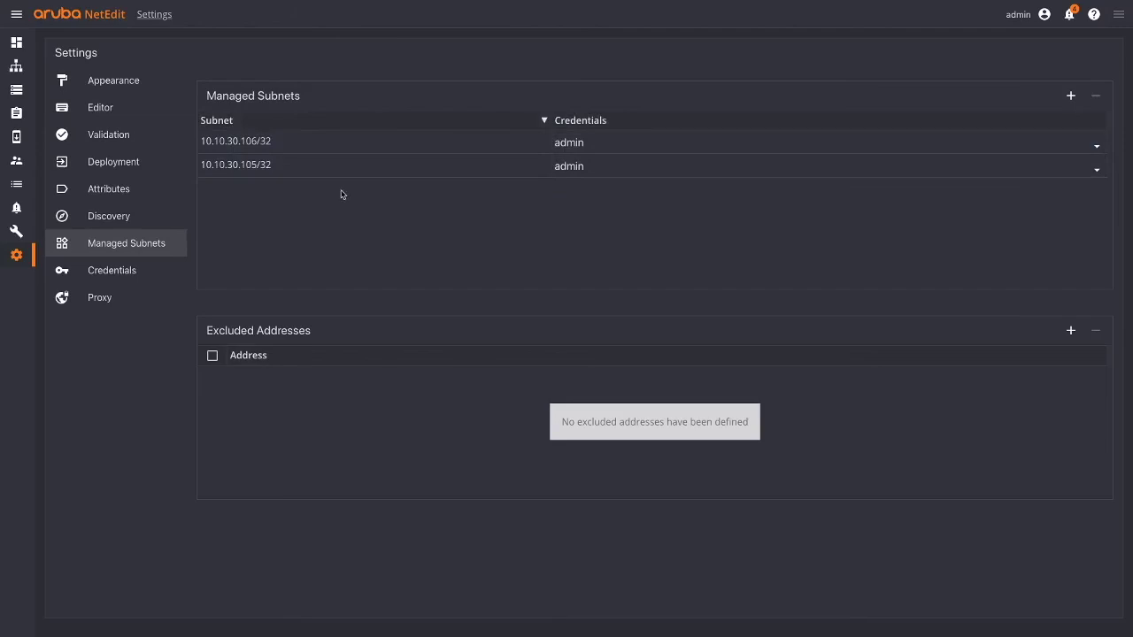
click(147, 270)
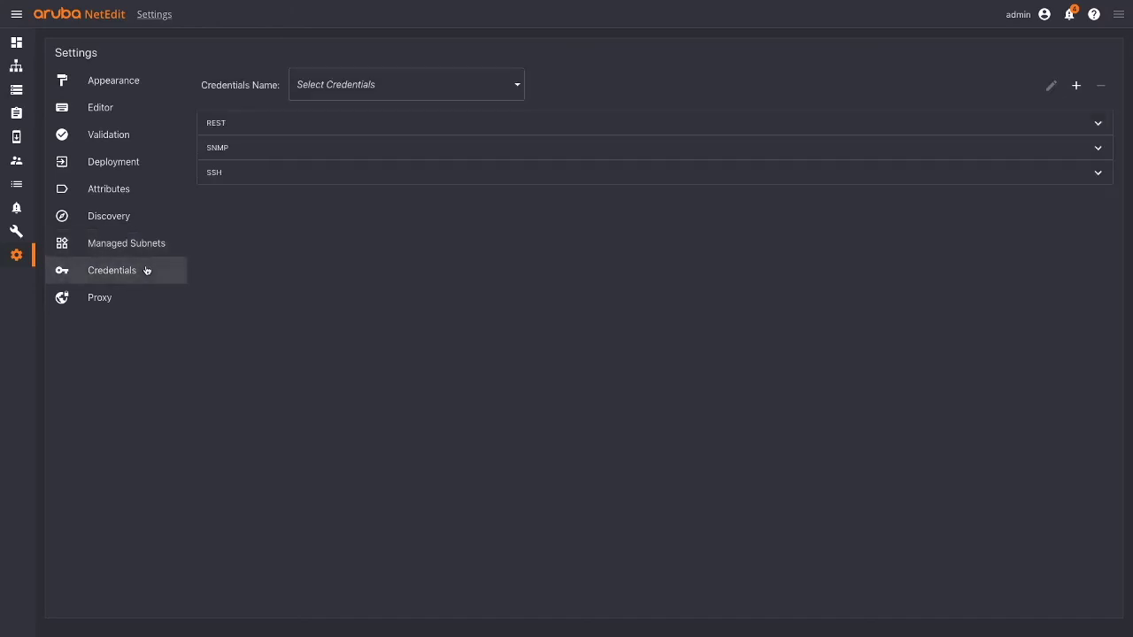
click(127, 294)
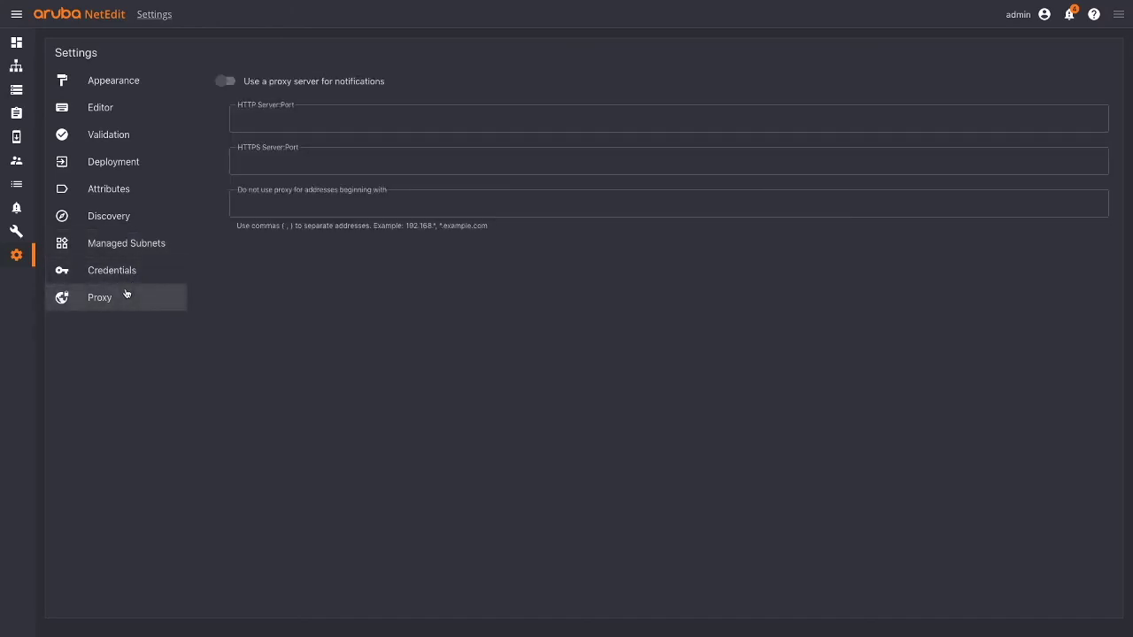